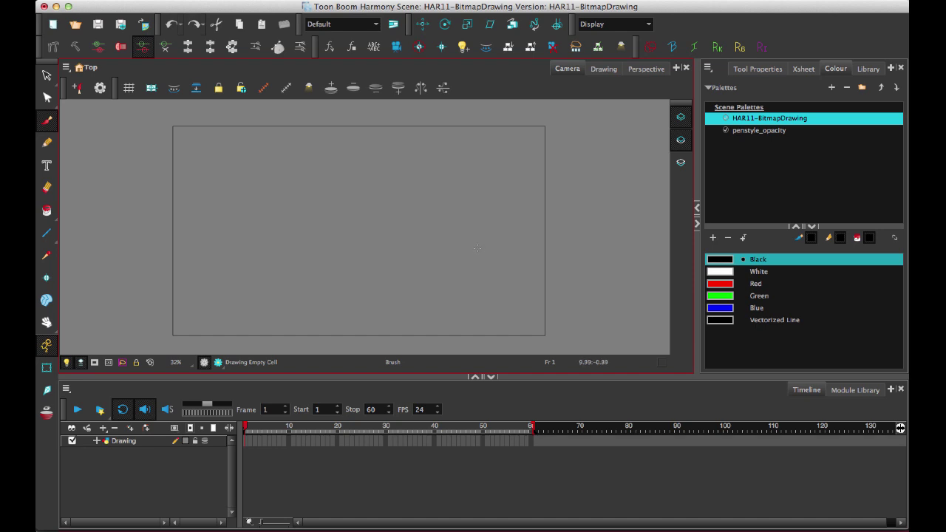
left_click(47, 144)
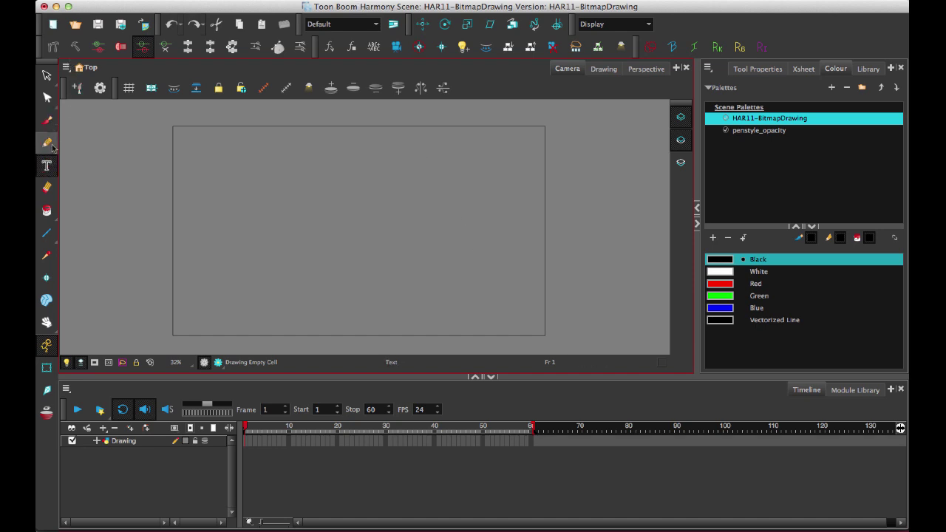
left_click(47, 120)
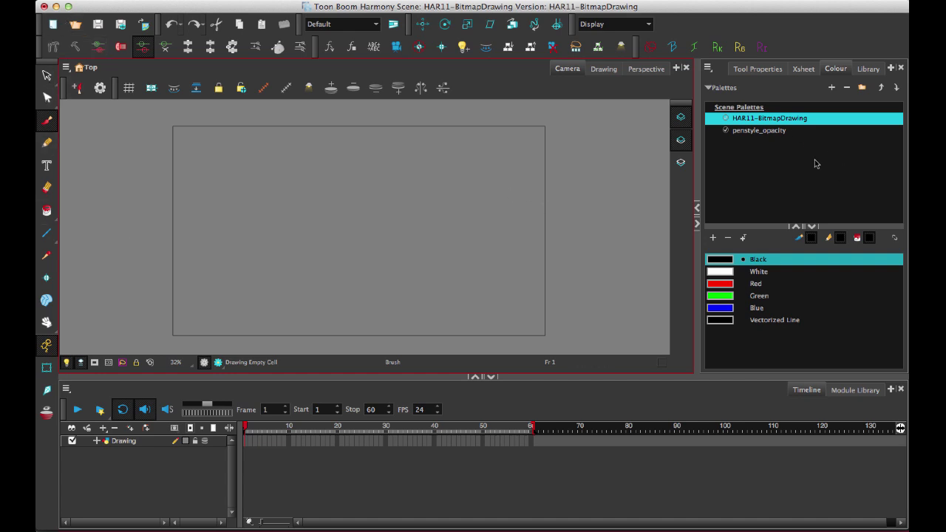
left_click(269, 429)
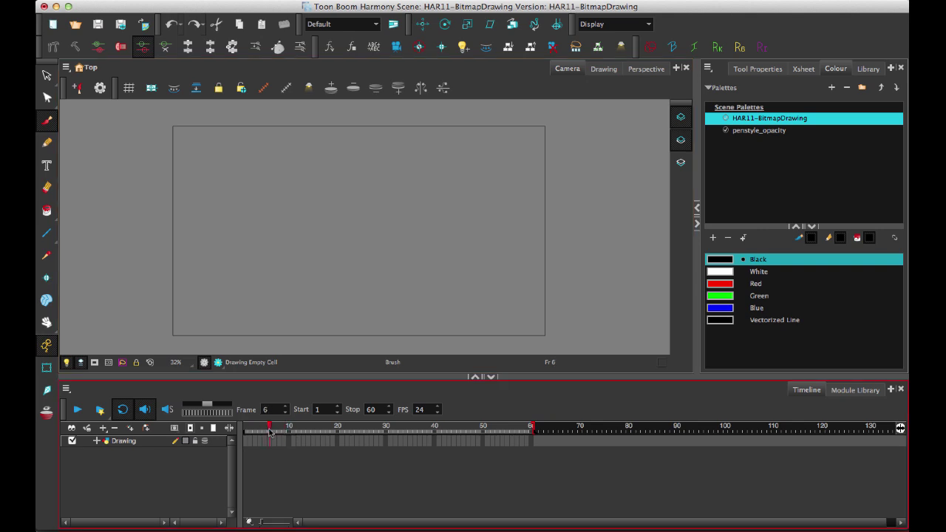
left_click_drag(269, 430, 228, 433)
- Add a drawing layer with the default name, using vector for both line art and colour art
left_click(132, 429)
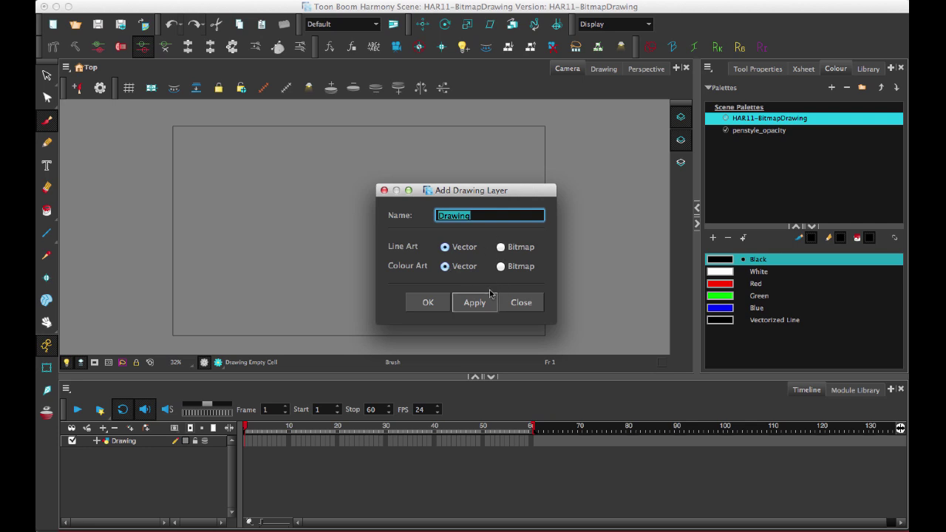
left_click_drag(483, 194, 450, 157)
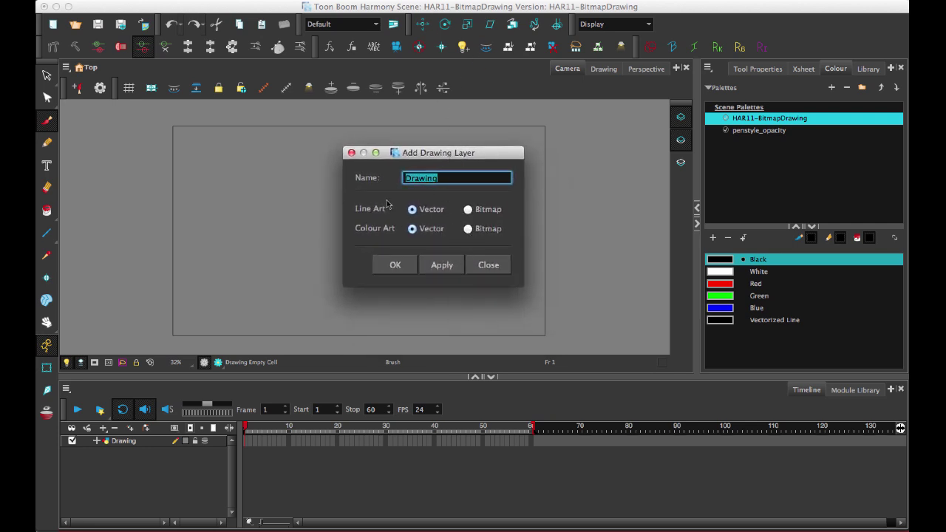
left_click(442, 264)
- Add a drawing layer named Drawing1 with vector line art and bitmap colour art
left_click(469, 229)
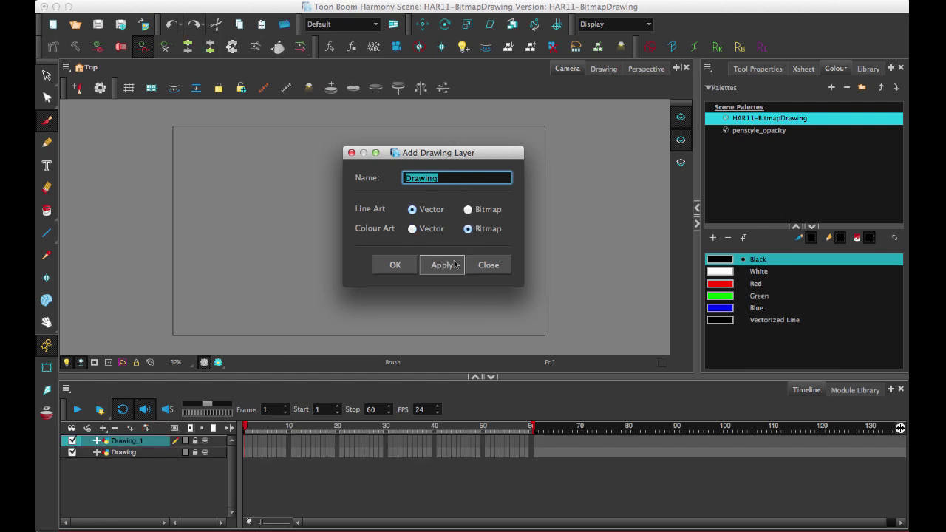
left_click(454, 181)
type("1")
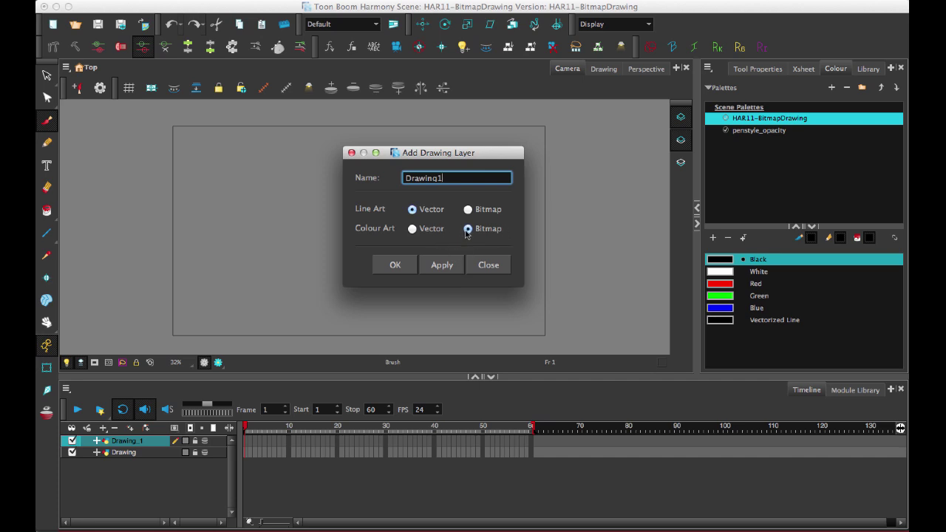
left_click(442, 265)
- Add two more Drawing1 layers, one with bitmap line art and vector colour art, the other with bitmap for both
left_click(468, 209)
left_click(411, 229)
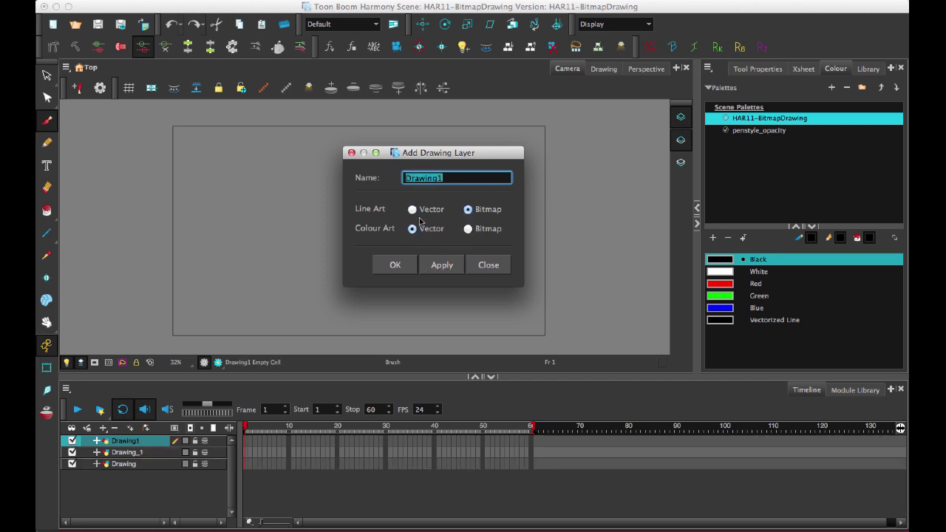
left_click(438, 266)
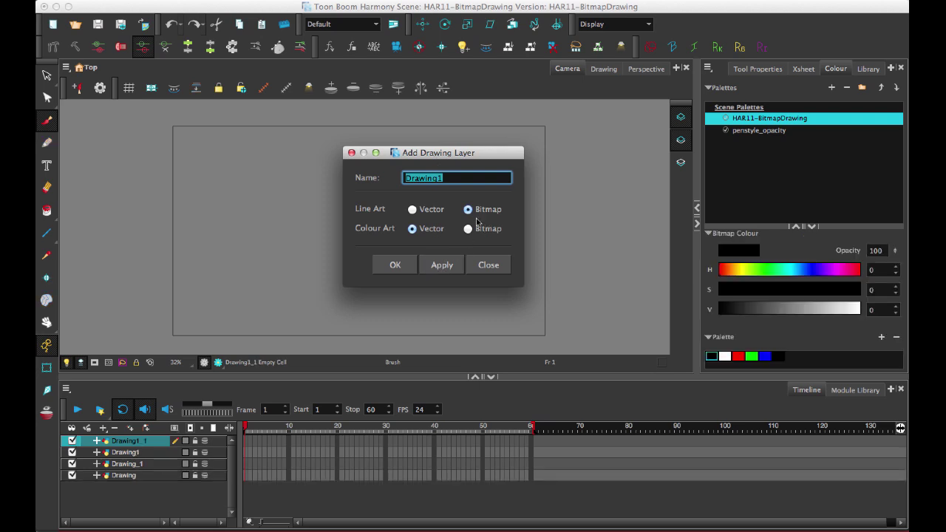
left_click(467, 229)
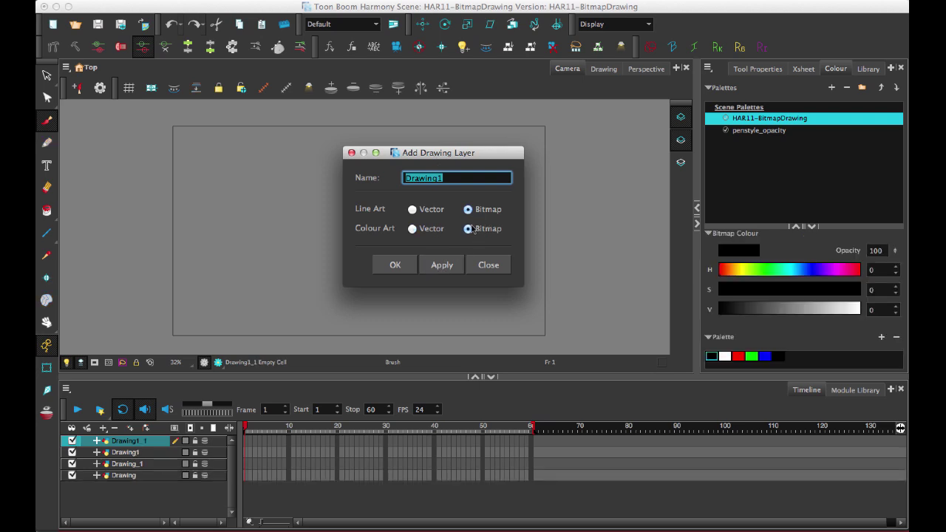
left_click(444, 265)
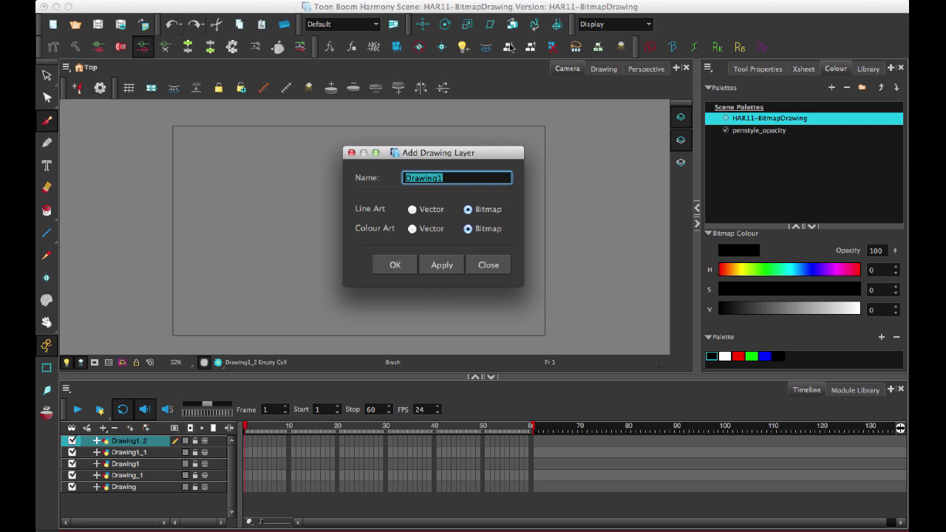
- Add a layer named BB with bitmap line and colour art, and one named VB with vector line art and bitmap colour art
type("BB")
left_click(444, 267)
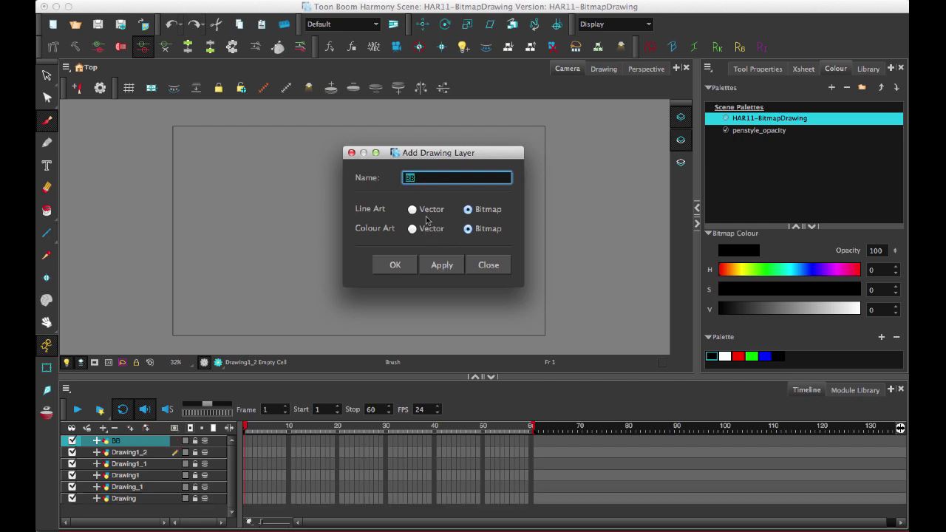
left_click(420, 211)
left_click(444, 267)
- Add a layer named BV with bitmap line art and vector colour art, and one named VV with both set to vector
left_click(468, 210)
left_click(413, 229)
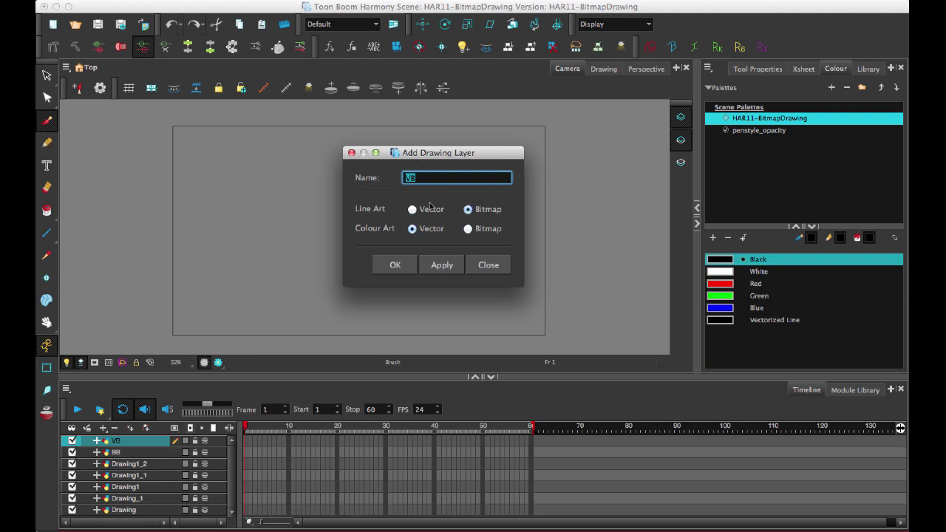
key("Return")
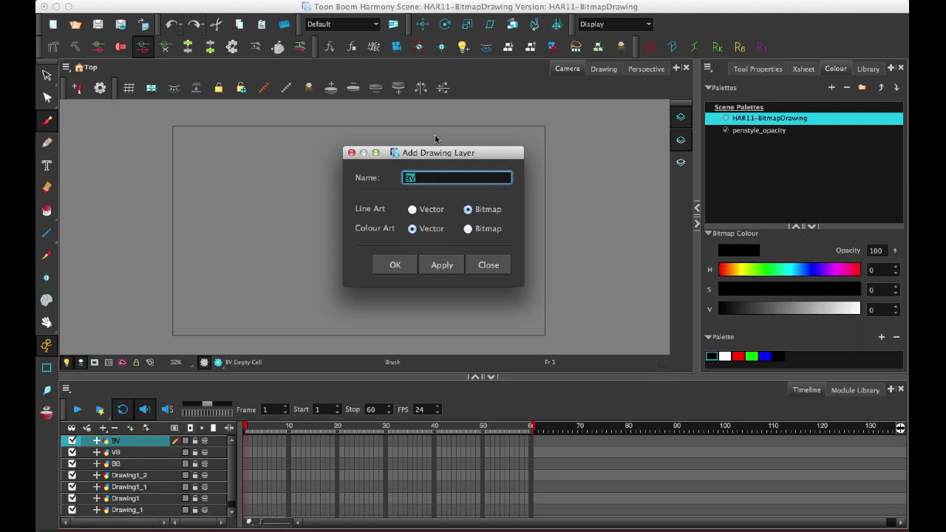
left_click(412, 209)
left_click(447, 267)
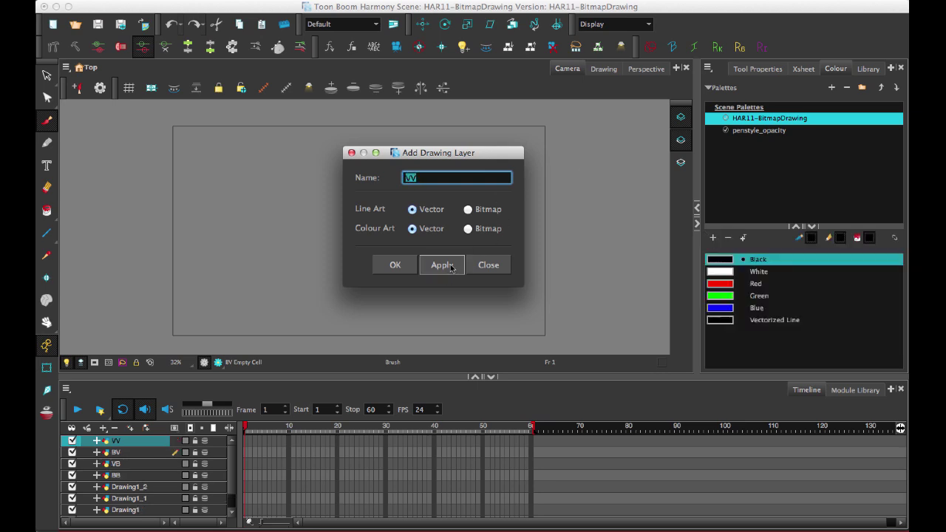
left_click(487, 266)
- Delete the five layers from Drawing1_2 down to Drawing, keeping only VV, BV, VB and BB
left_click(139, 489)
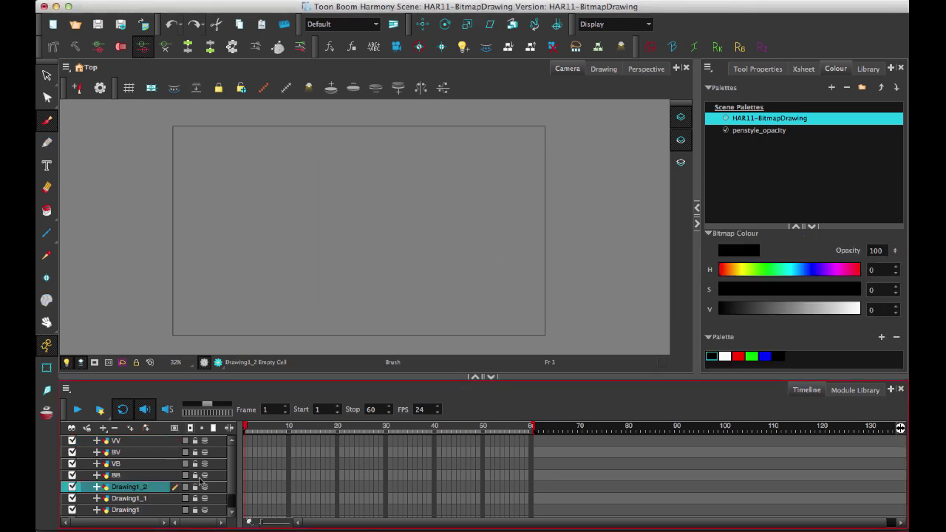
scroll(228, 509, "down", 2)
left_click(147, 512)
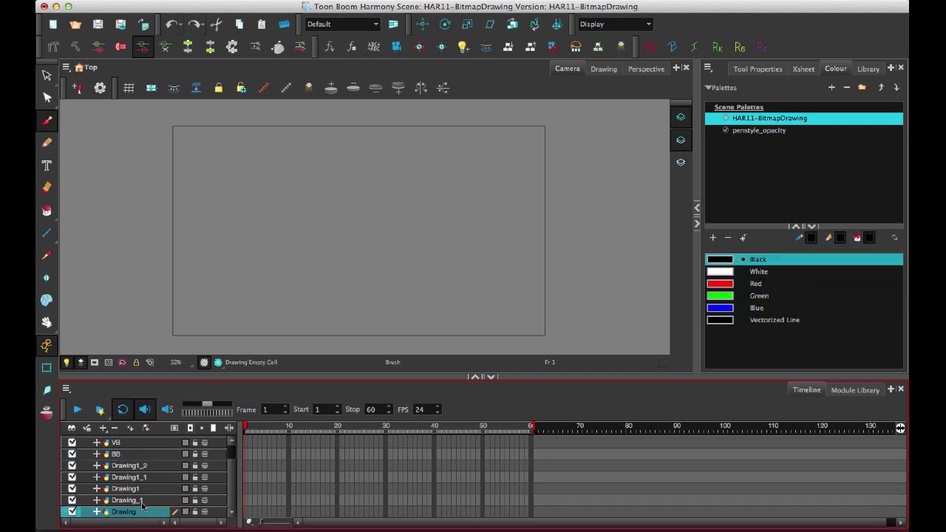
left_click(141, 466)
left_click(146, 512, "shift")
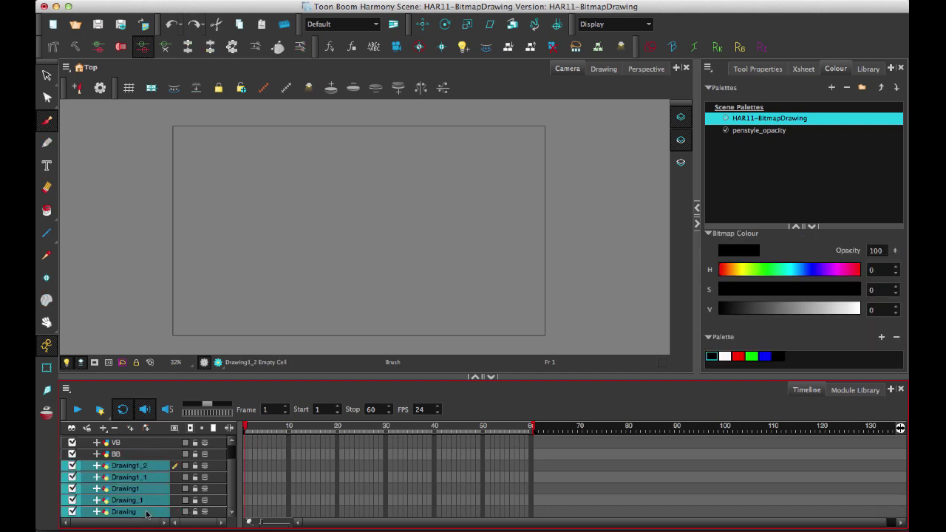
left_click(115, 428)
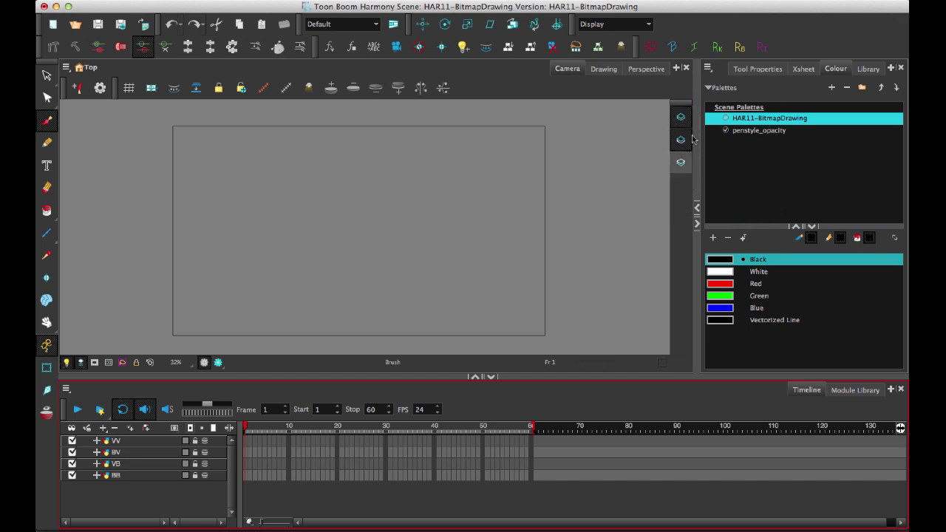
- Switch from the Camera view to the Drawing view and show its grid
left_click(603, 70)
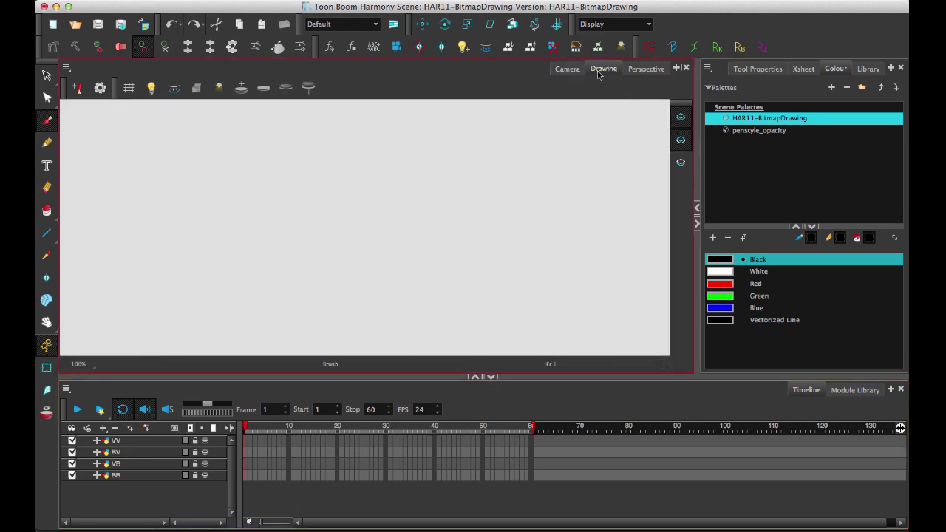
left_click(129, 88)
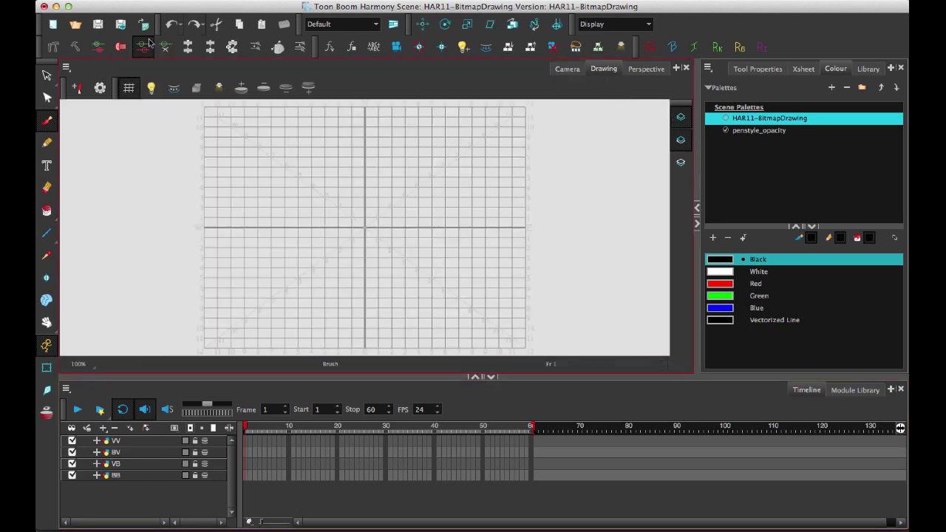
left_click(680, 144)
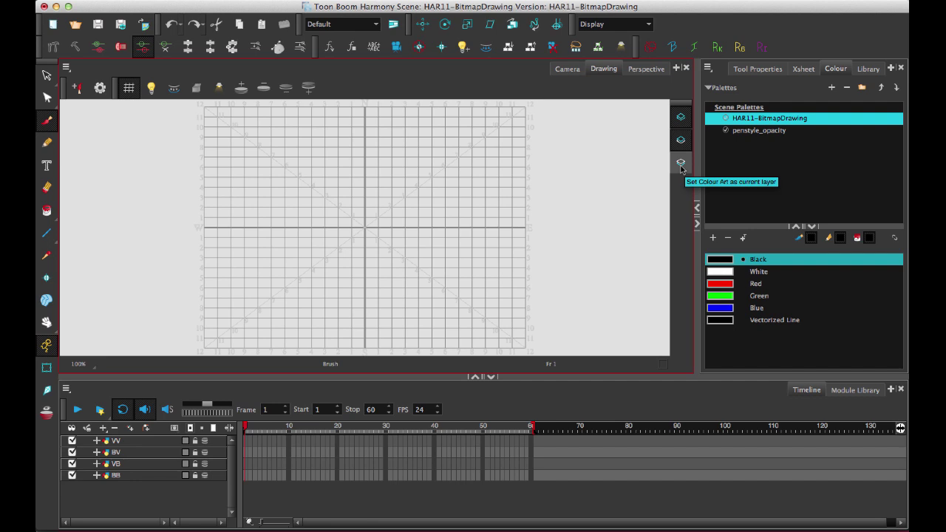
left_click(681, 164)
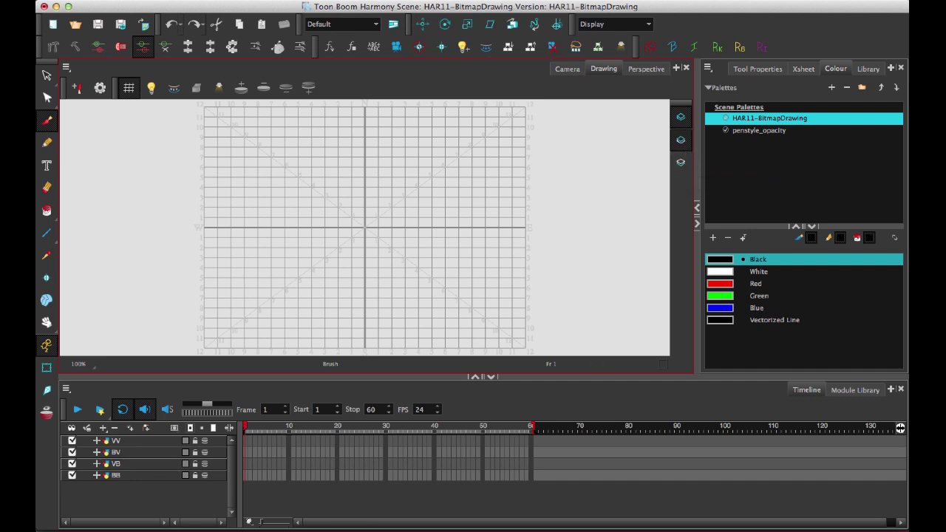
- Check the Support Overlay and Underlay Arts option in the advanced preferences without changing anything
left_click(82, 0)
left_click(98, 30)
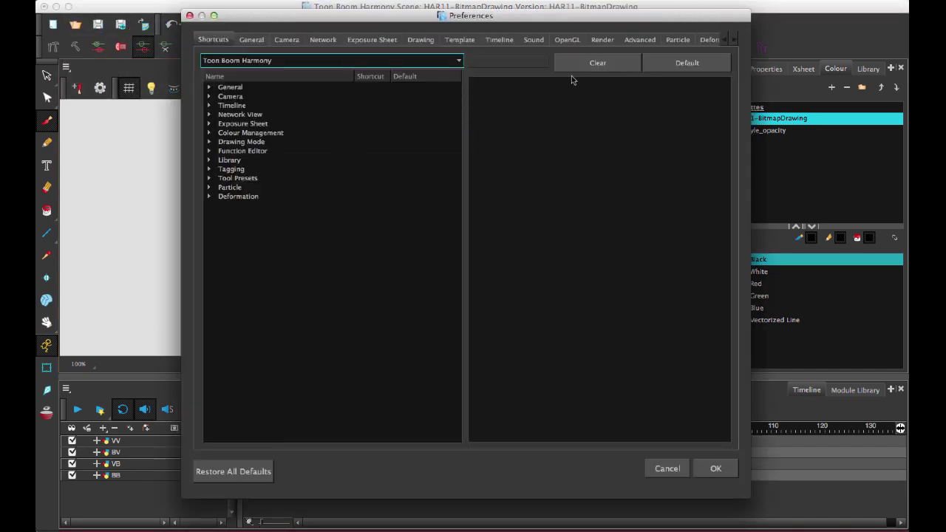
left_click(640, 39)
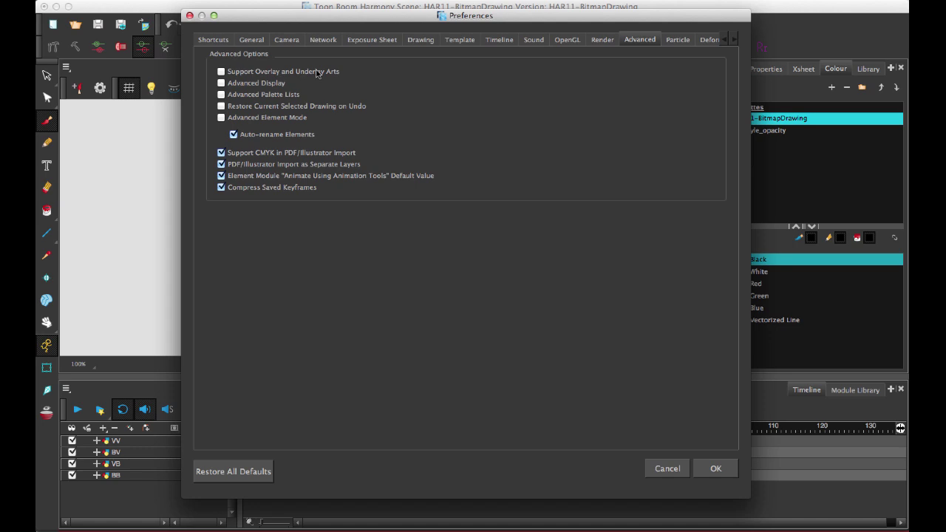
mouse_move(317, 72)
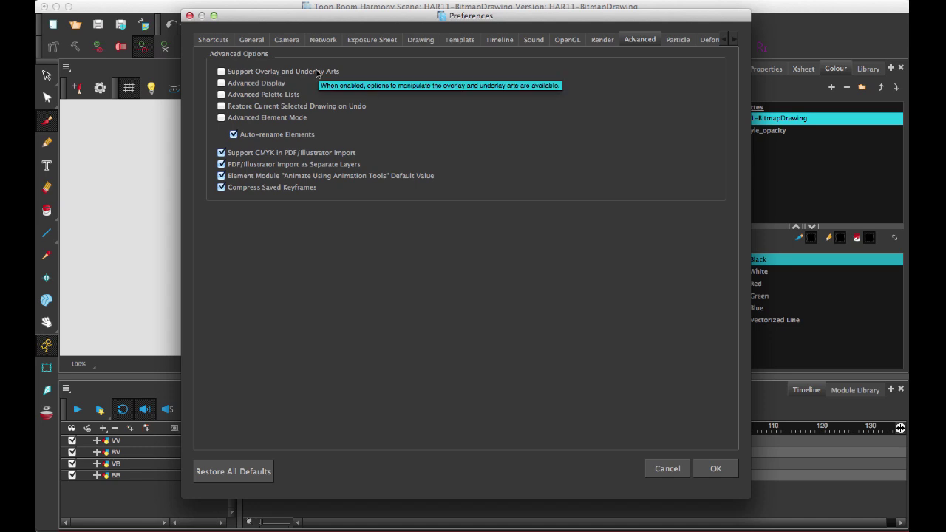
left_click(658, 469)
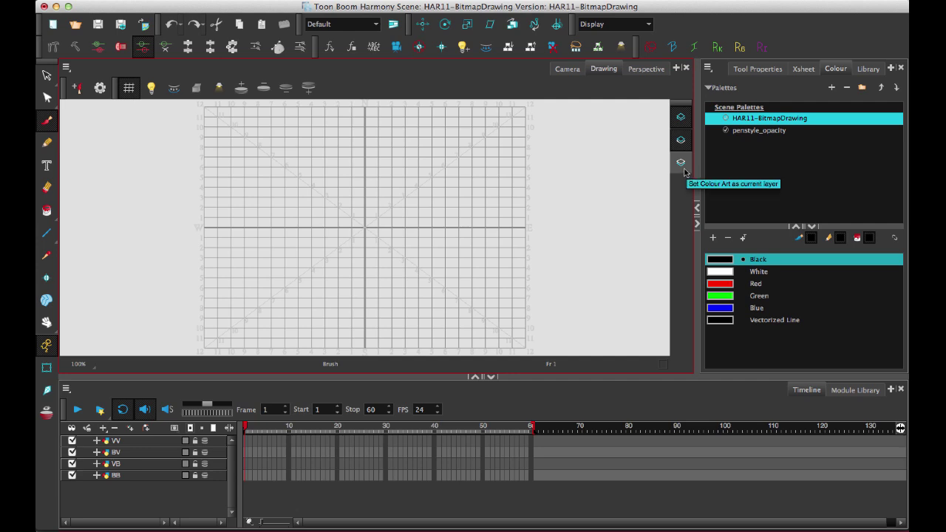
- Select frame 1 of the VV layer and display the brush's tool properties, undoing a test stroke
left_click(246, 442)
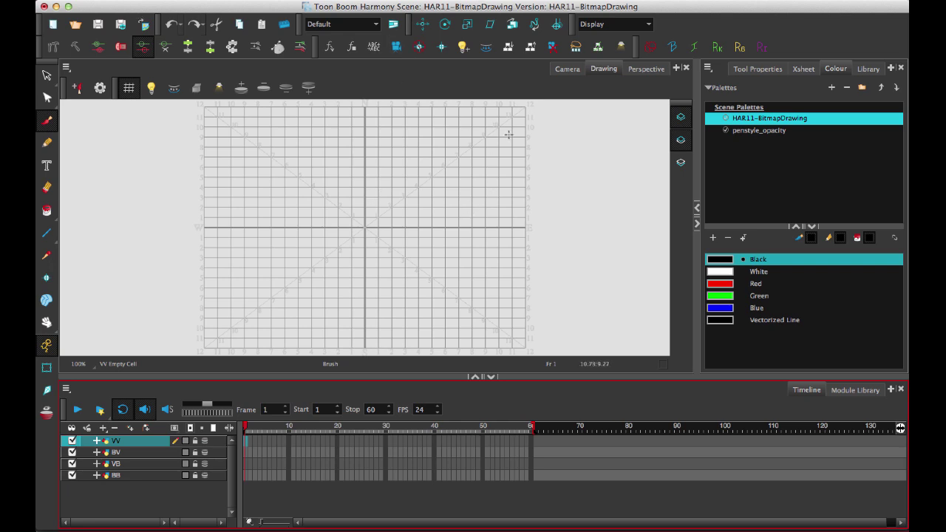
left_click(740, 69)
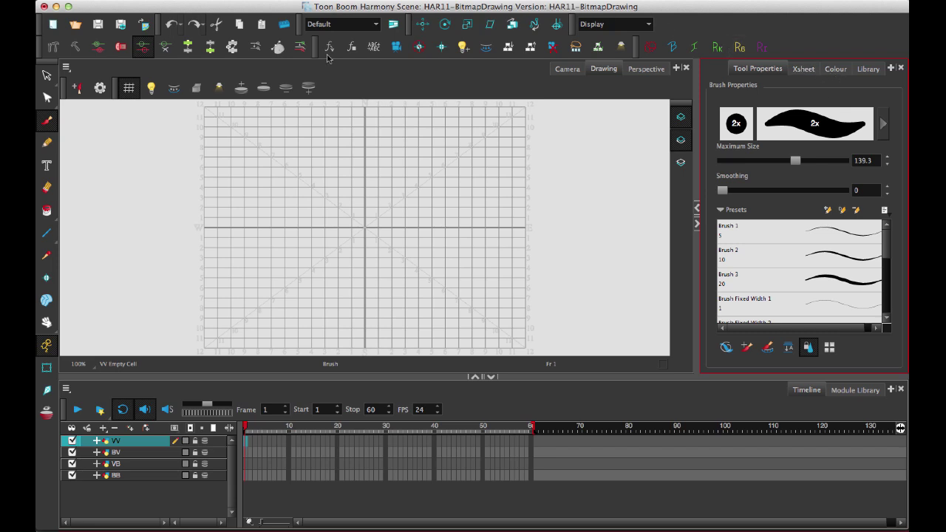
mouse_move(267, 162)
left_mouse_down()
mouse_move(248, 196)
mouse_move(321, 229)
mouse_move(467, 212)
left_mouse_up()
key("ctrl+z")
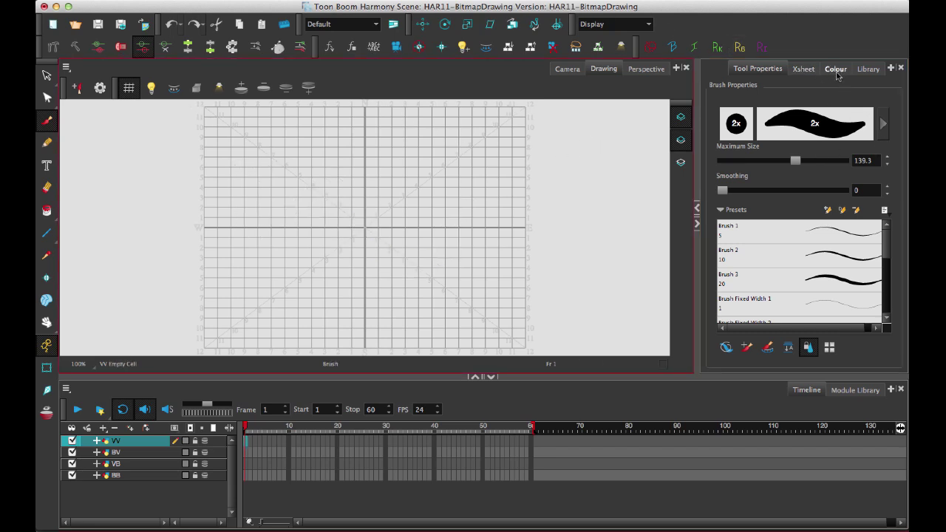
- Dock the Colour view beneath Tool Properties and collapse its palette list so that all the colour swatches show
left_click(795, 160)
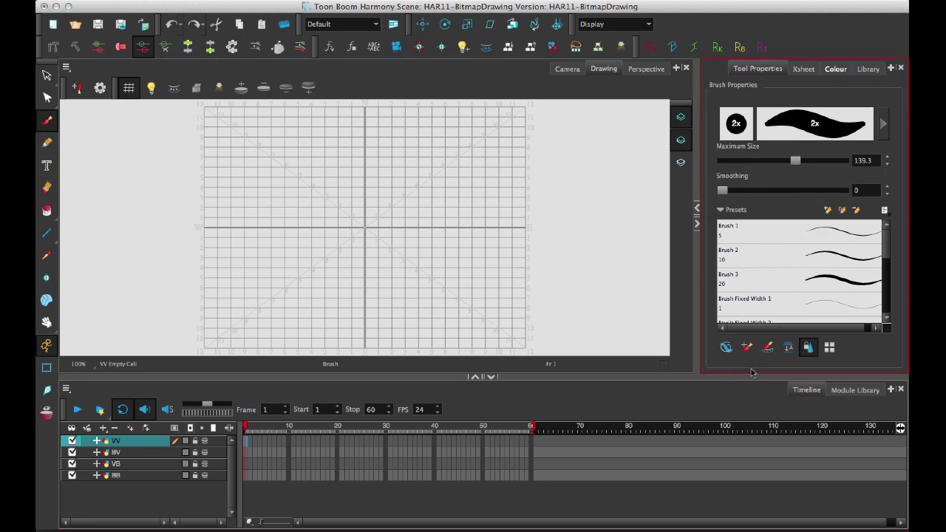
left_click_drag(762, 361, 764, 358)
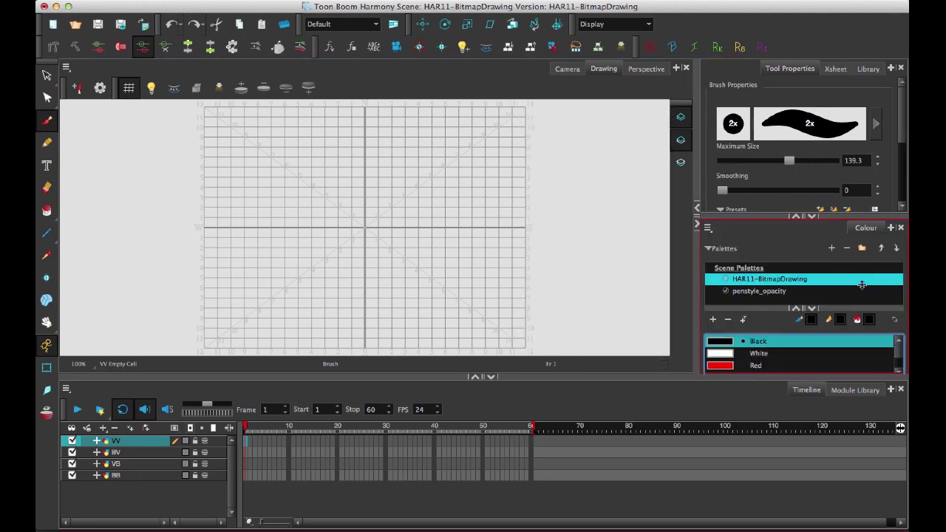
left_click(807, 308)
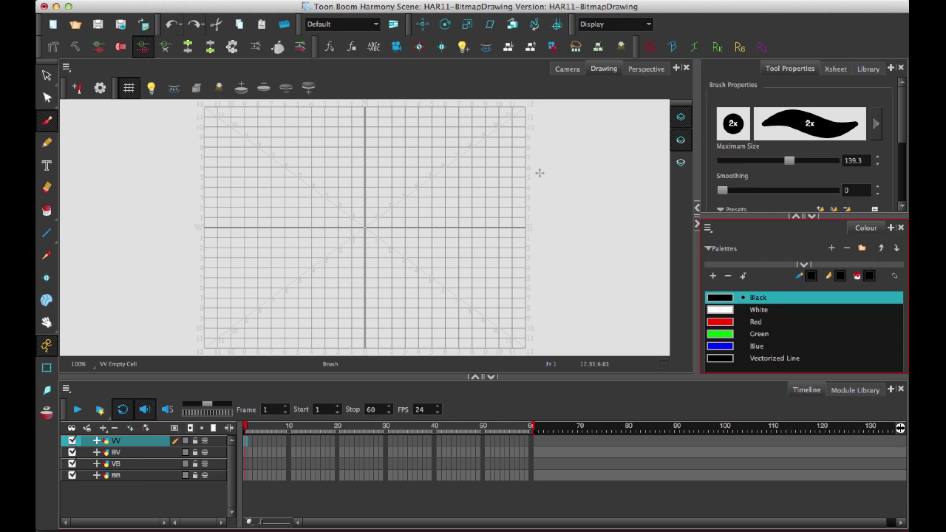
- Paint a wavy black brush stroke across the grid on frame 1 of the VV layer
left_click(317, 160)
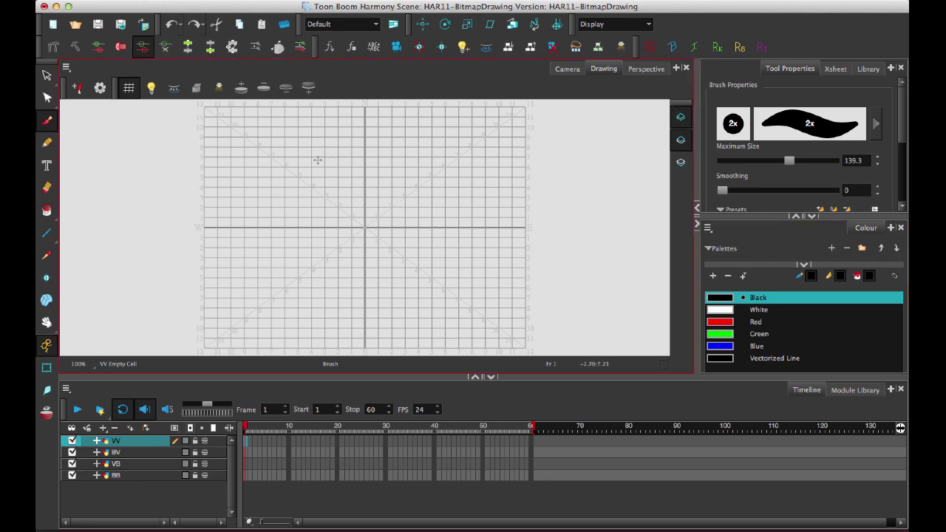
mouse_move(325, 153)
left_mouse_down()
mouse_move(508, 256)
mouse_move(501, 166)
left_mouse_up()
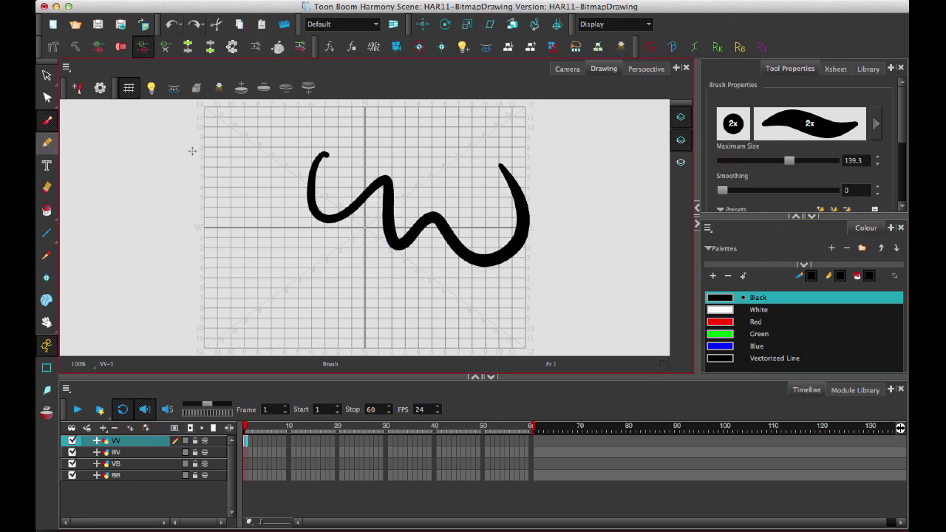
- Draw a wavy black pencil line beside the brush stroke on the VV layer, undoing the first attempt
key("alt+x")
mouse_move(173, 144)
left_mouse_down()
mouse_move(250, 268)
mouse_move(325, 225)
left_mouse_up()
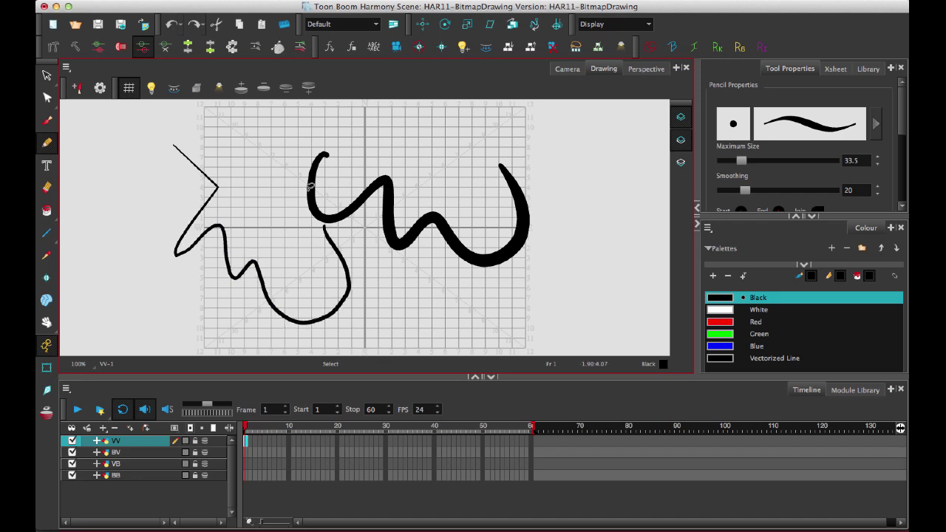
key("ctrl+z")
mouse_move(229, 175)
left_mouse_down()
mouse_move(220, 247)
mouse_move(263, 293)
mouse_move(360, 237)
left_mouse_up()
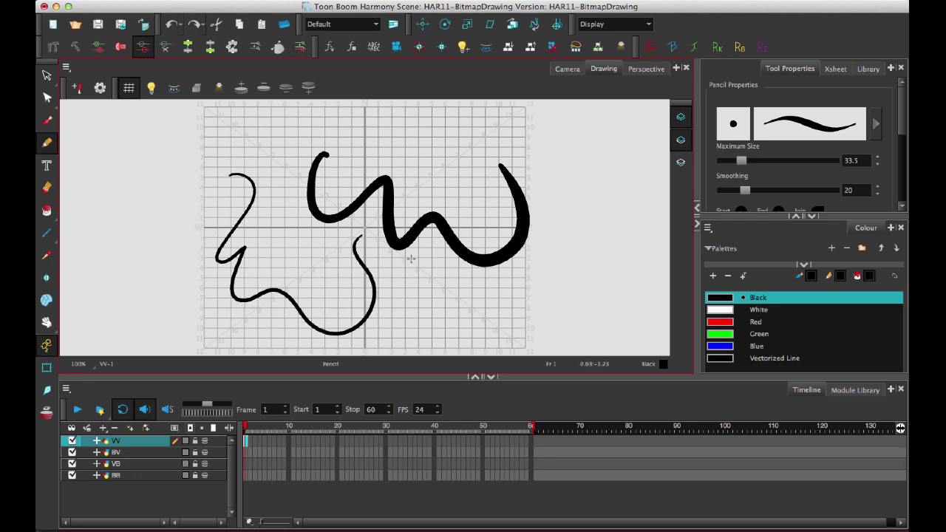
- Compare the contour points of the pencil line with those of the brush stroke using the Contour Editor
left_click(46, 97)
key("space")
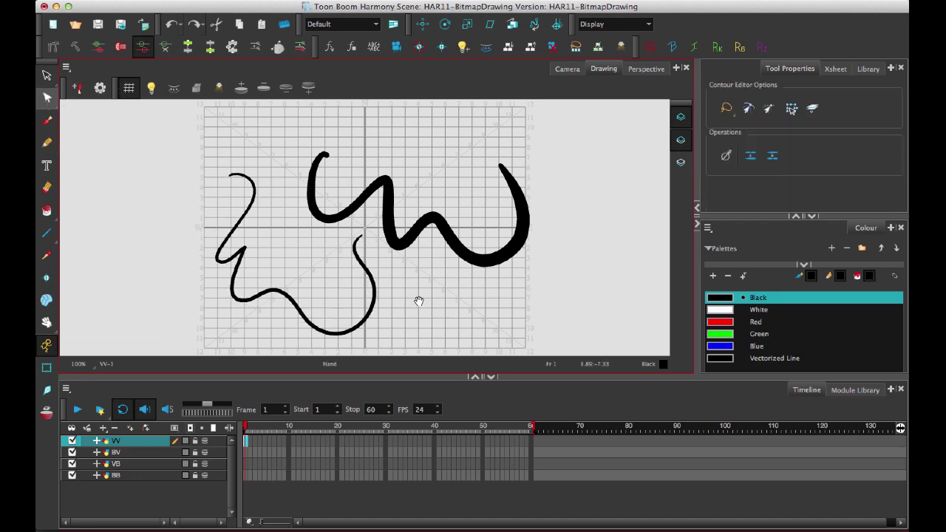
left_click_drag(418, 301, 433, 264)
left_click(362, 317)
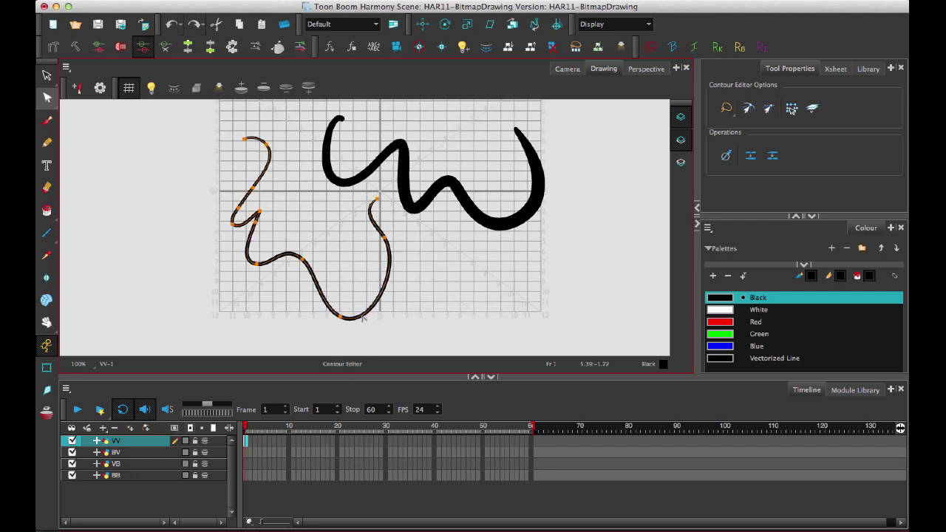
mouse_move(362, 316)
left_mouse_down()
mouse_move(361, 274)
mouse_move(362, 305)
left_mouse_up()
left_click(464, 266)
key("space")
left_click_drag(481, 106, 494, 119)
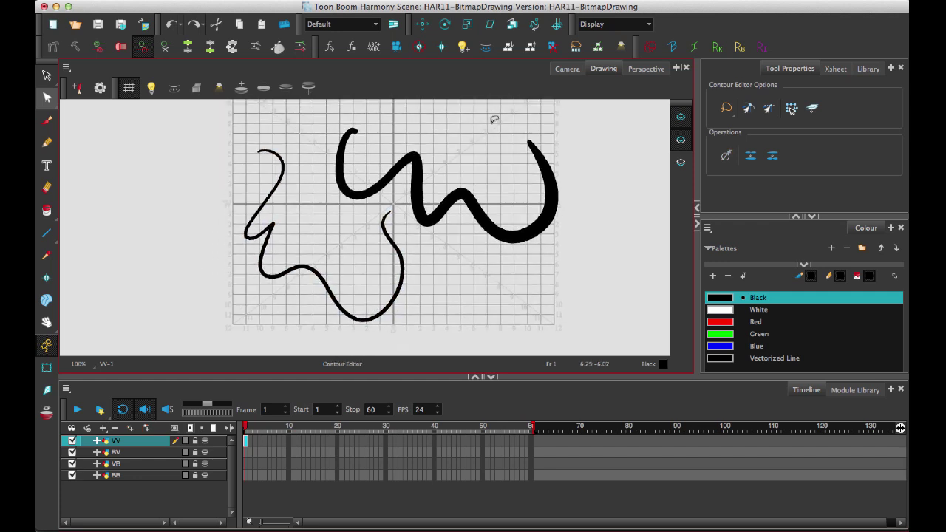
left_click(504, 235)
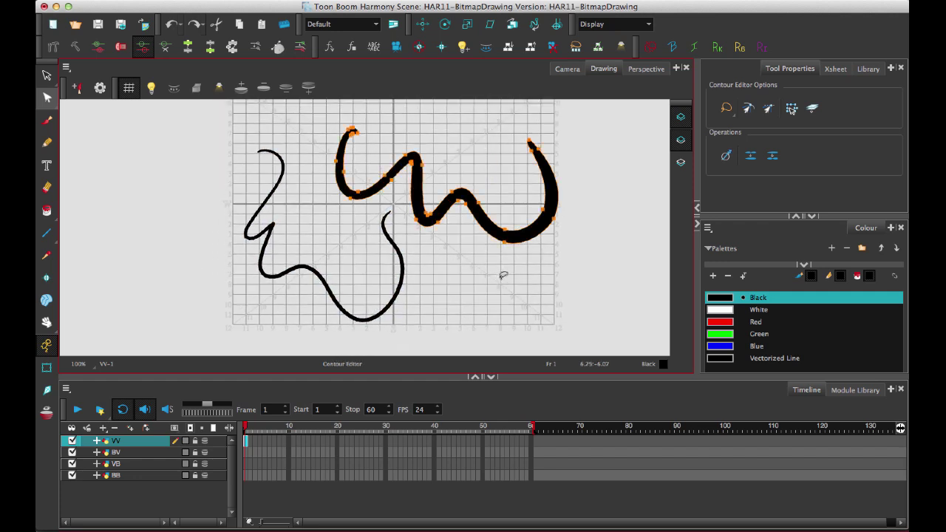
- Move the thick brush stroke higher on the grid and rotate it slightly counter-clockwise
left_click(48, 75)
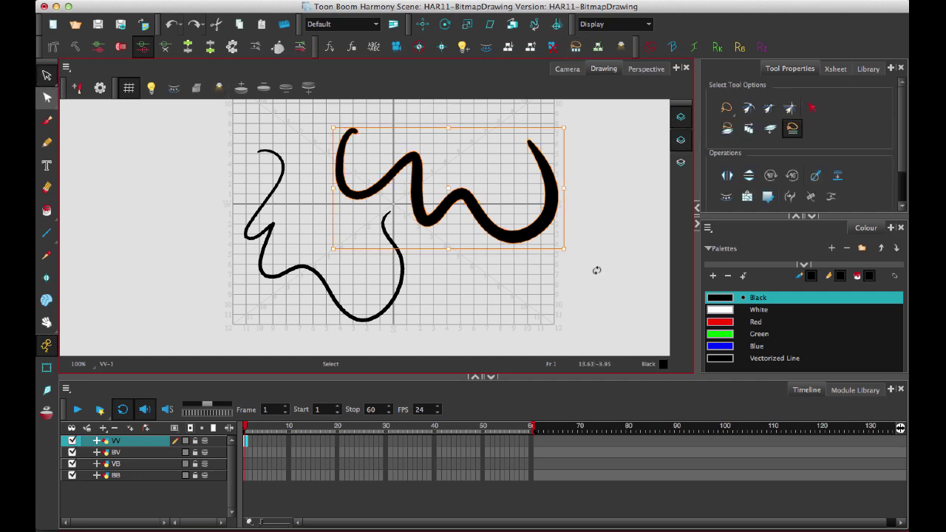
left_click_drag(535, 235, 528, 194)
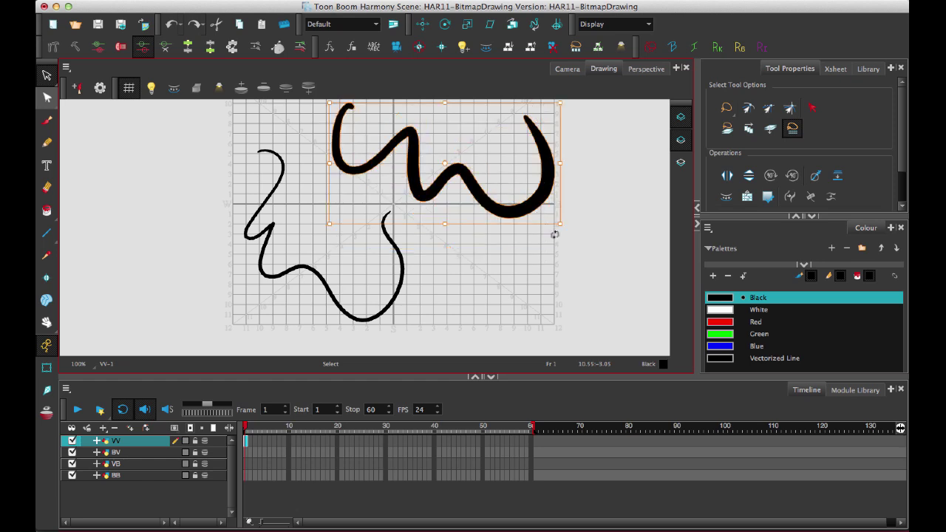
left_click(577, 236)
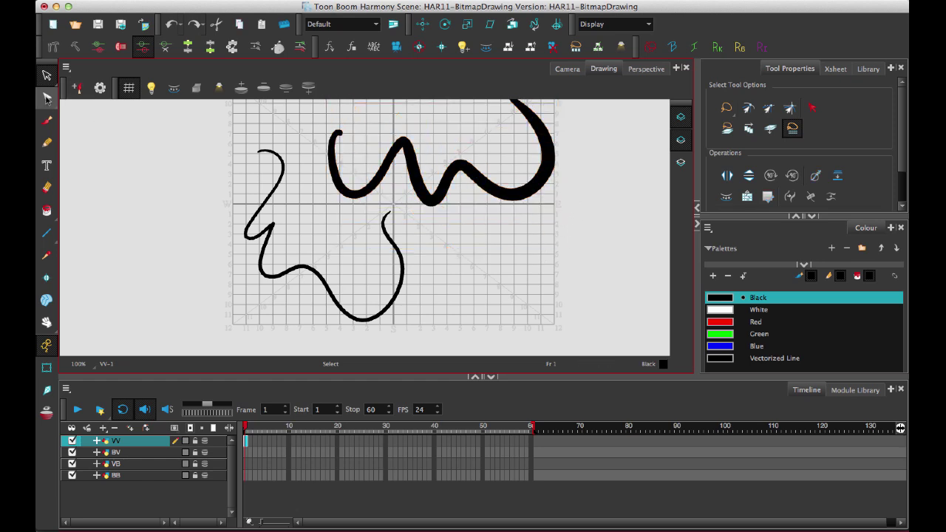
- Try reshaping the brush stroke's lower curve with the Contour Editor, undo it, and display the pencil line's points
left_click_drag(46, 98, 74, 93)
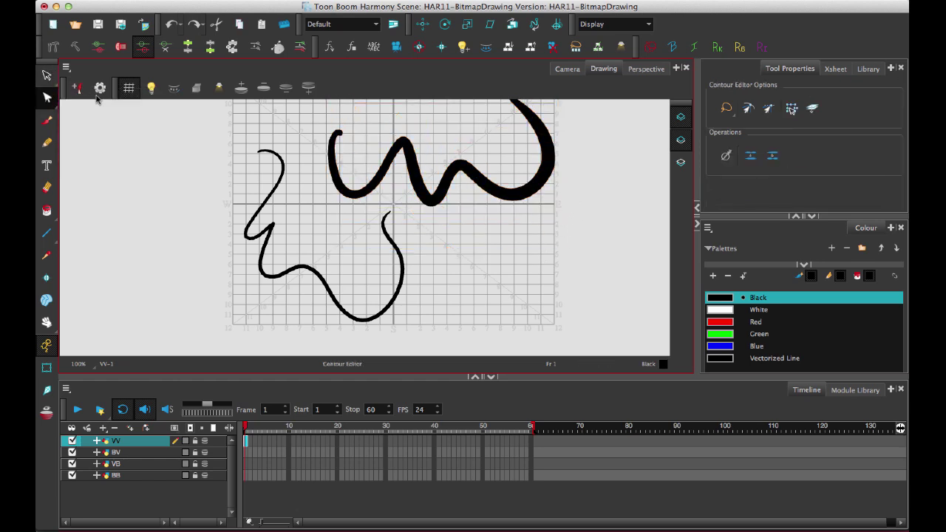
left_click(526, 167)
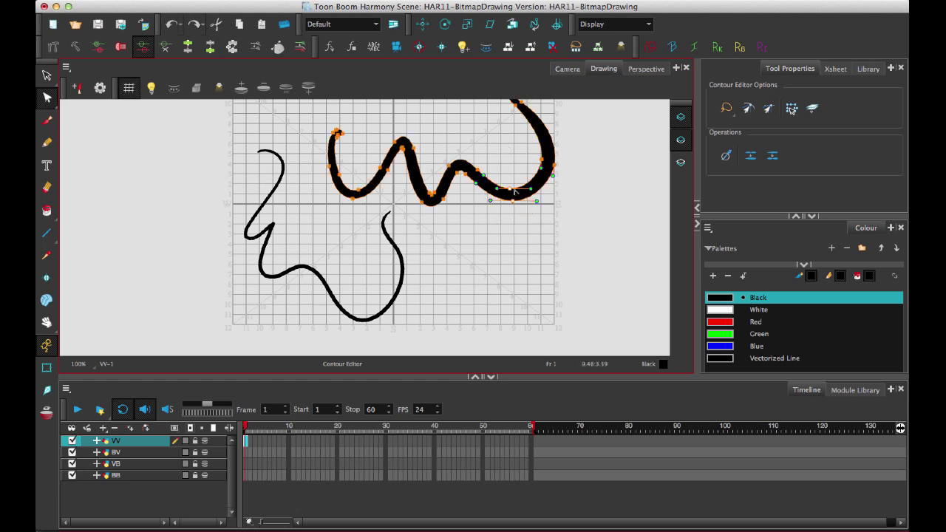
left_click_drag(526, 189, 523, 274)
key("ctrl+z")
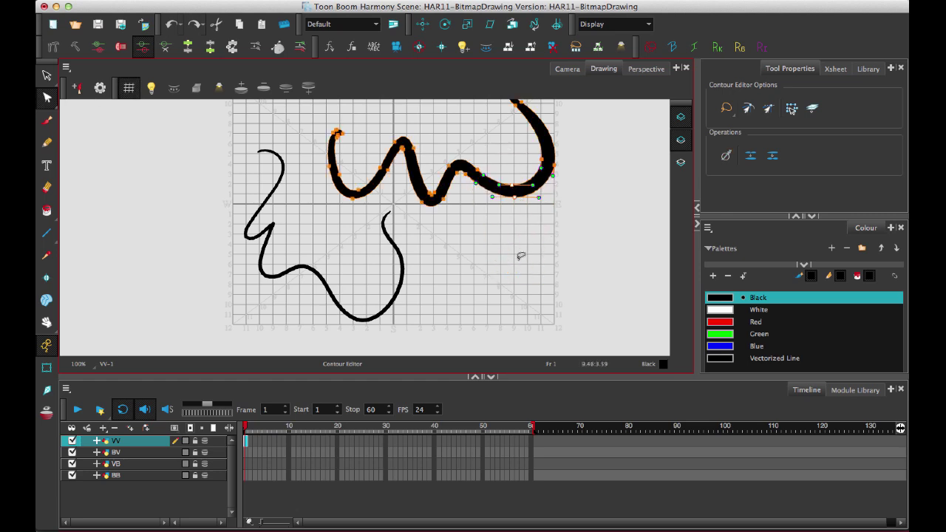
left_click(519, 253)
left_click(387, 259)
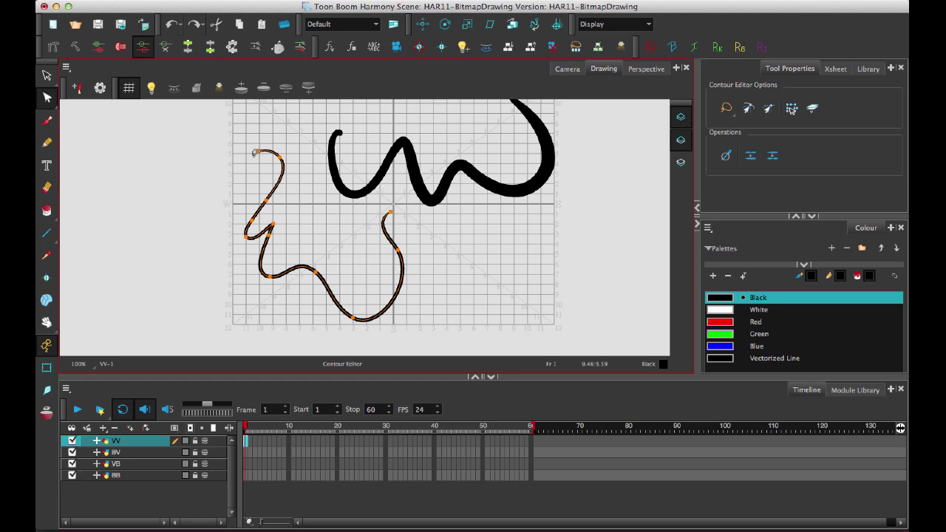
- Draw a second wavy pencil line beneath the brush stroke, and delete that line
left_click(46, 143)
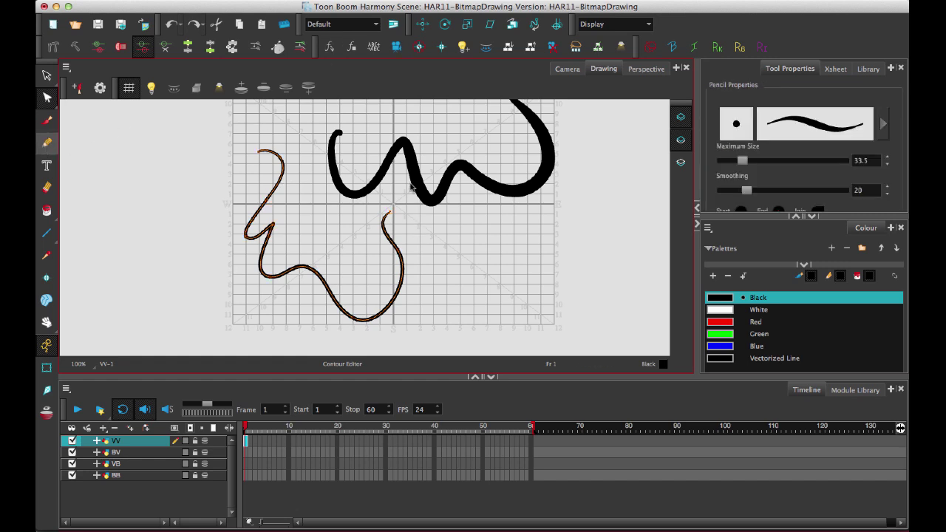
mouse_move(438, 244)
left_mouse_down()
mouse_move(478, 312)
mouse_move(541, 304)
mouse_move(526, 224)
left_mouse_up()
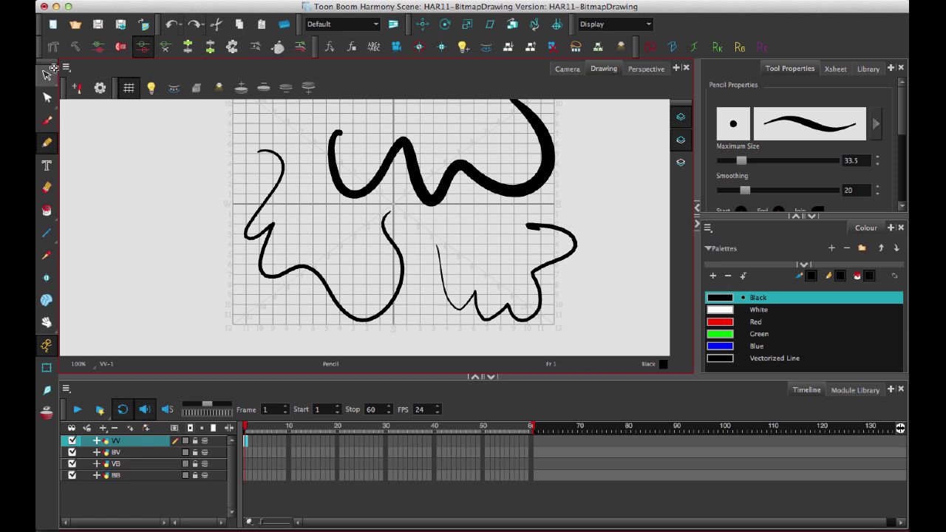
key("alt+s")
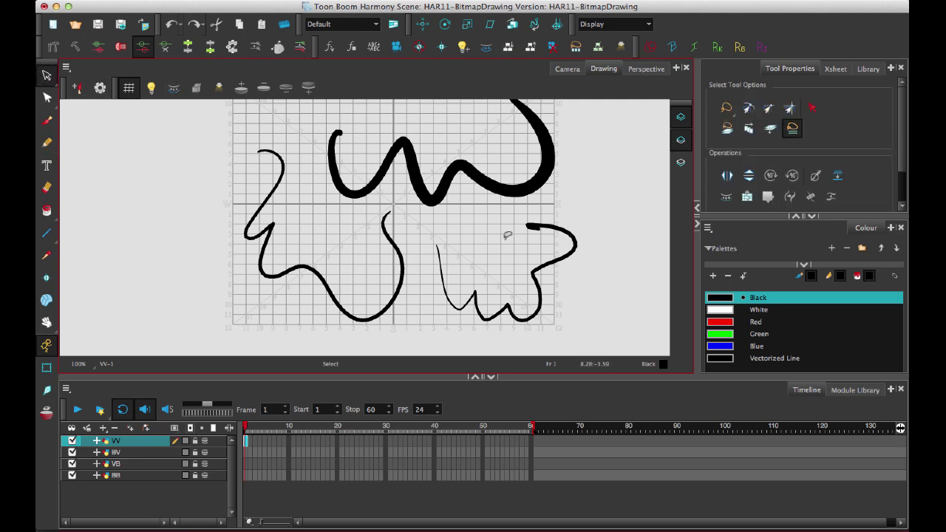
left_click(566, 263)
key("Delete")
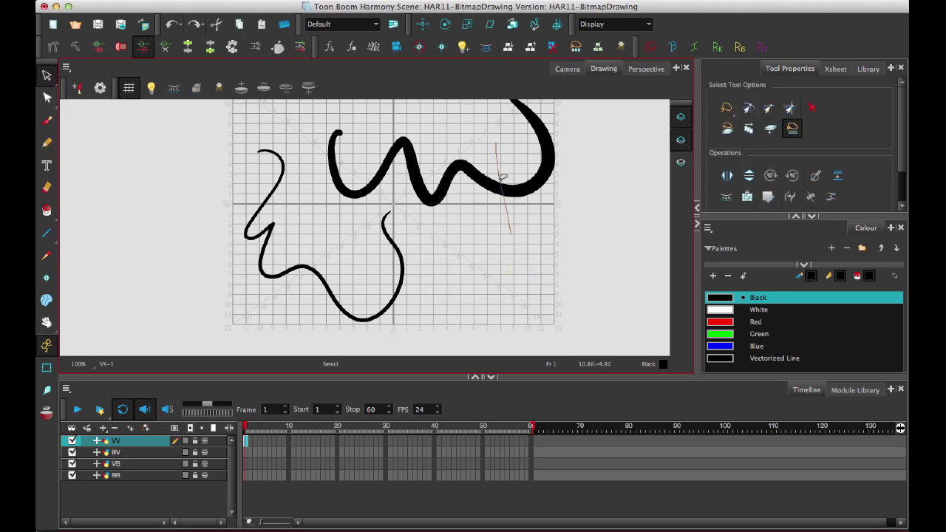
- Delete the thick brush stroke from the VV drawing
left_click(517, 194)
key("Delete")
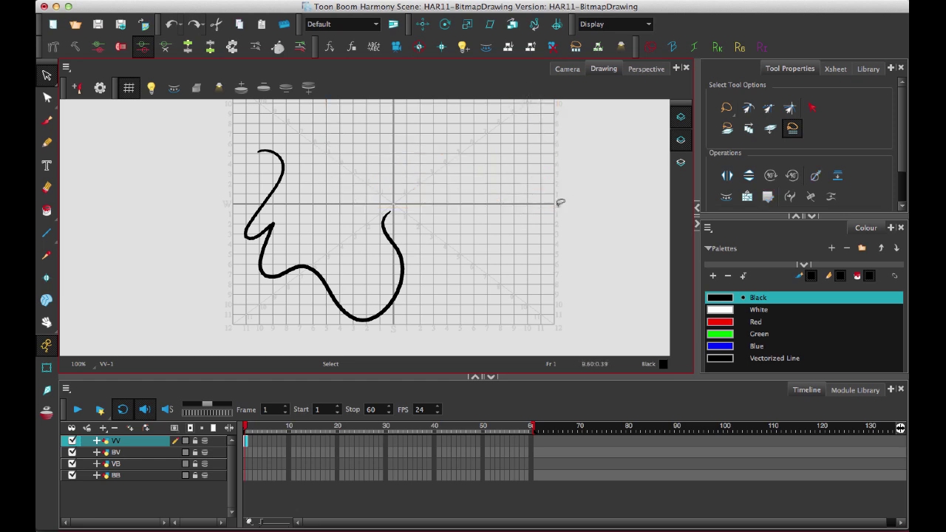
- Apply the Charcoal pencil texture to the remaining pencil line and deselect it
left_click_drag(400, 210, 441, 206)
key("2")
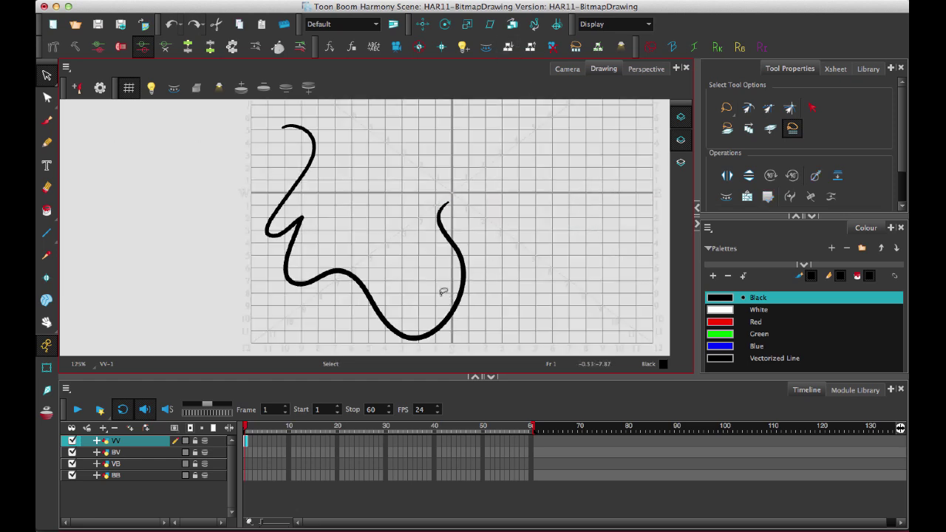
left_click(462, 290)
left_click_drag(496, 288, 530, 240)
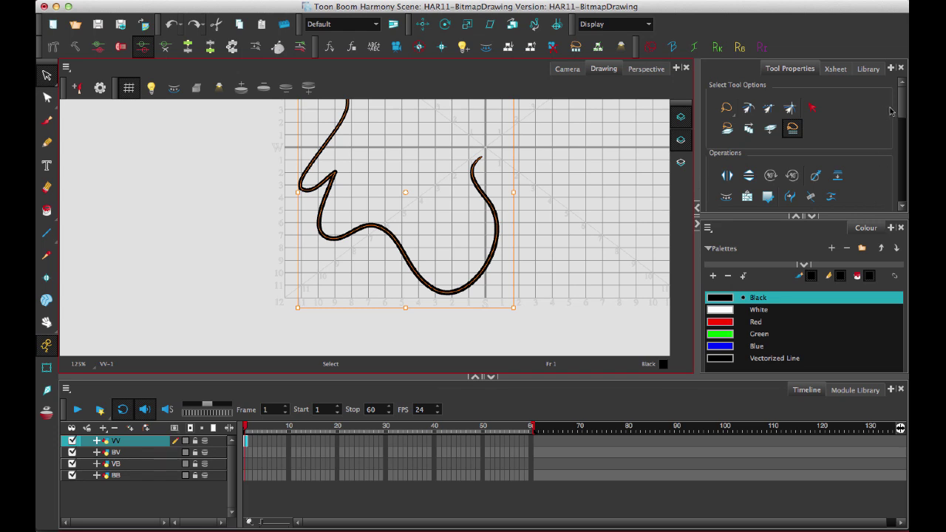
scroll(892, 110, "down", 5)
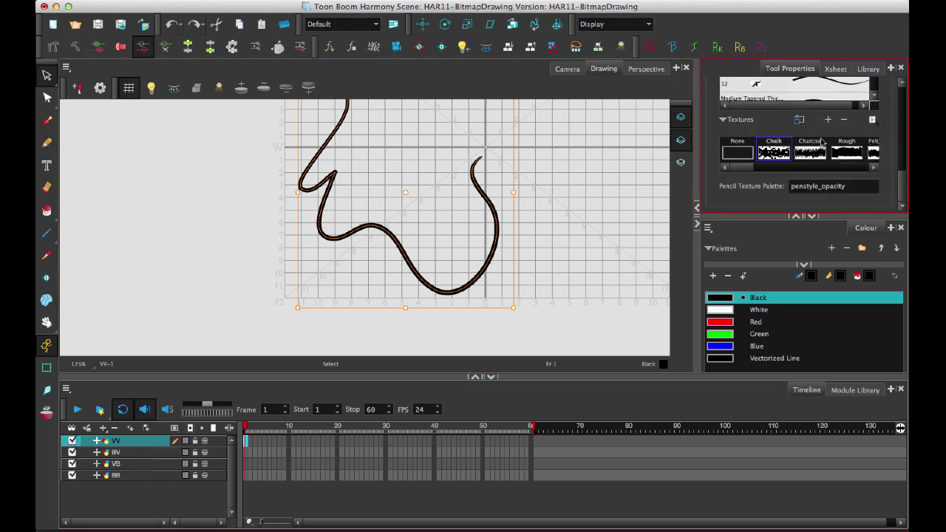
left_click(811, 148)
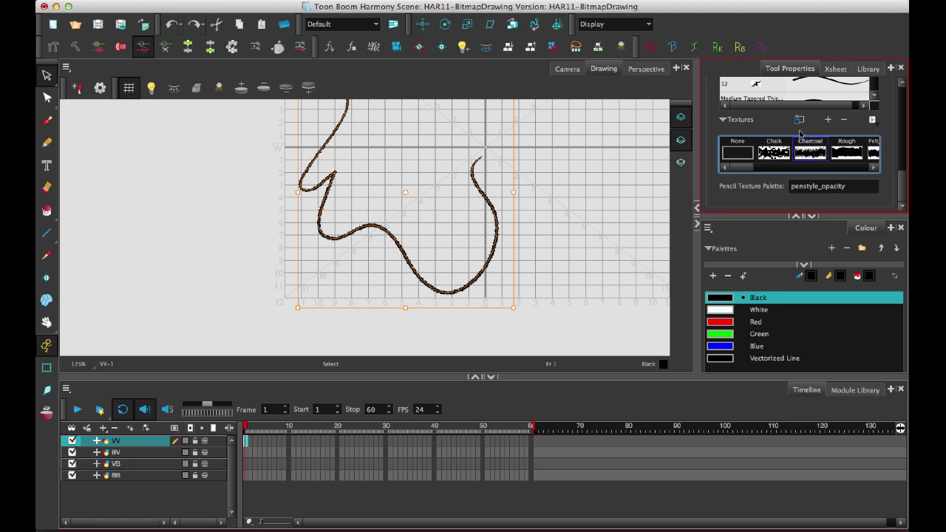
left_click(613, 248)
scroll(523, 230, "up", 3)
scroll(523, 231, "right", 3)
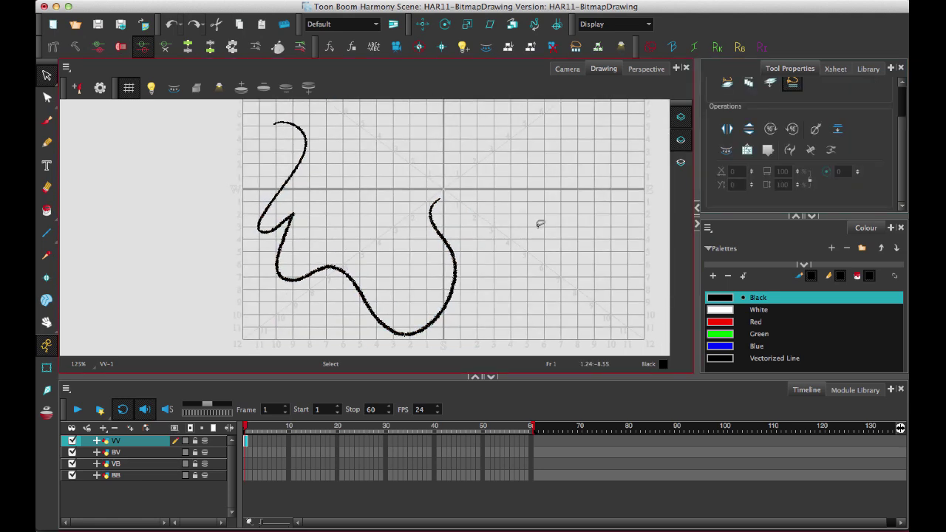
- Try the Red, Blue and Green swatches on the textured pencil line, and set it back to Black
key("2")
key("2")
key("2")
left_click(522, 251)
key("space")
left_click_drag(547, 258, 557, 241)
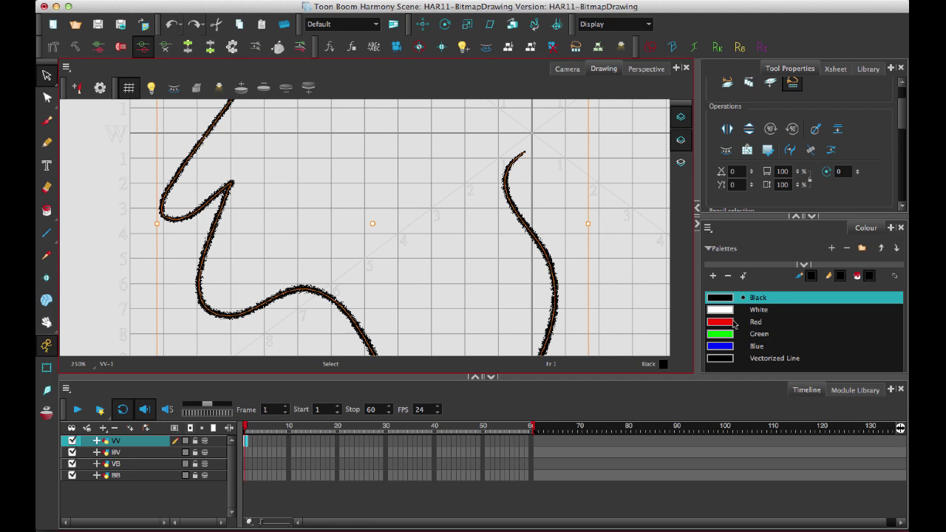
left_click(734, 323)
left_click(725, 347)
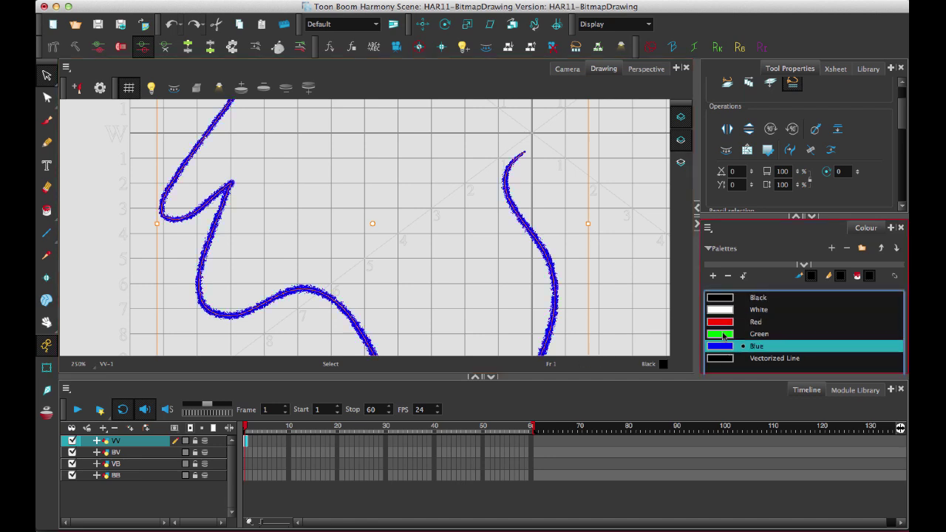
left_click(722, 334)
left_click(727, 298)
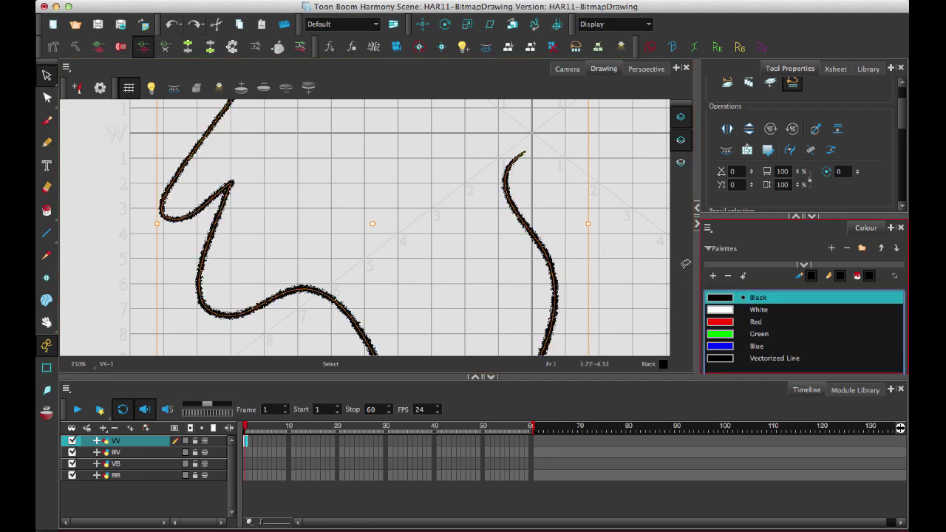
left_click(629, 239)
scroll(616, 239, "down", 1)
scroll(625, 225, "down", 1)
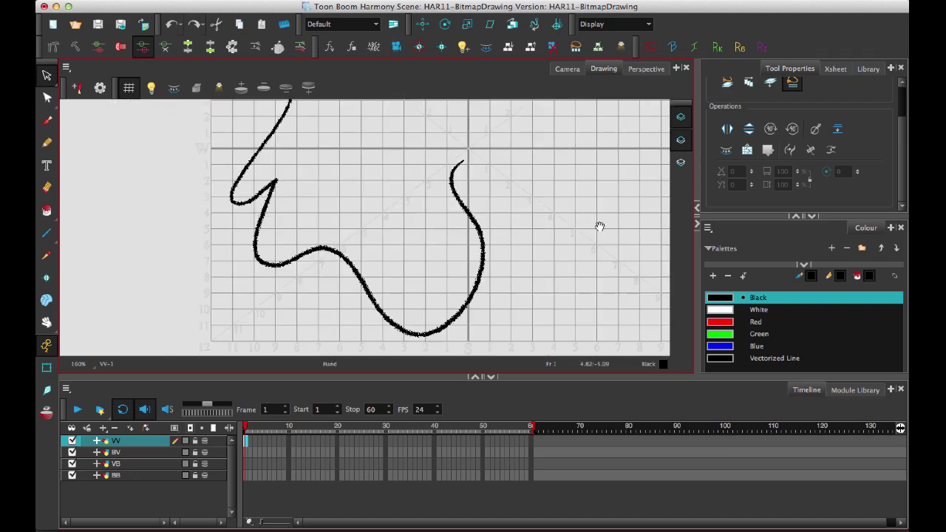
scroll(598, 227, "up", 1)
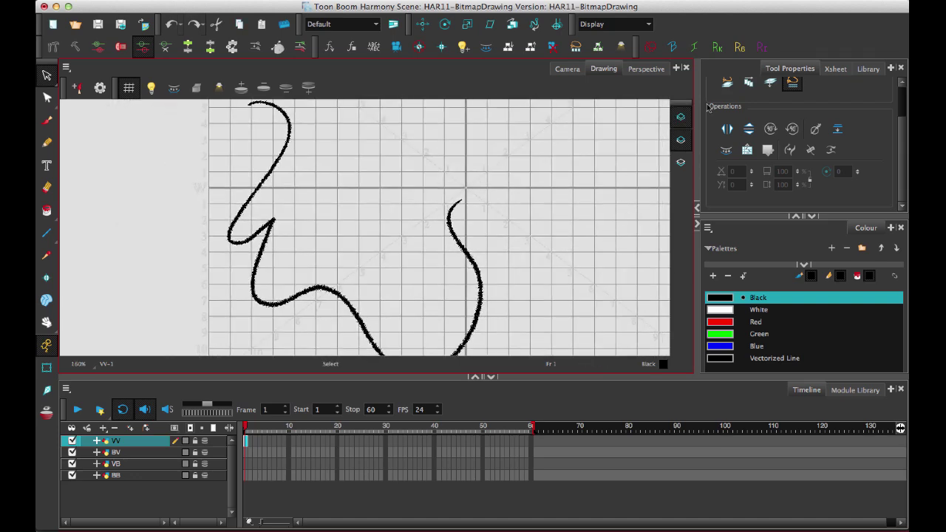
- Enlarge the Library view and open the 1 - DrawingStyles folder in the Stage Library's HAR11-DemoPack
left_click(868, 68)
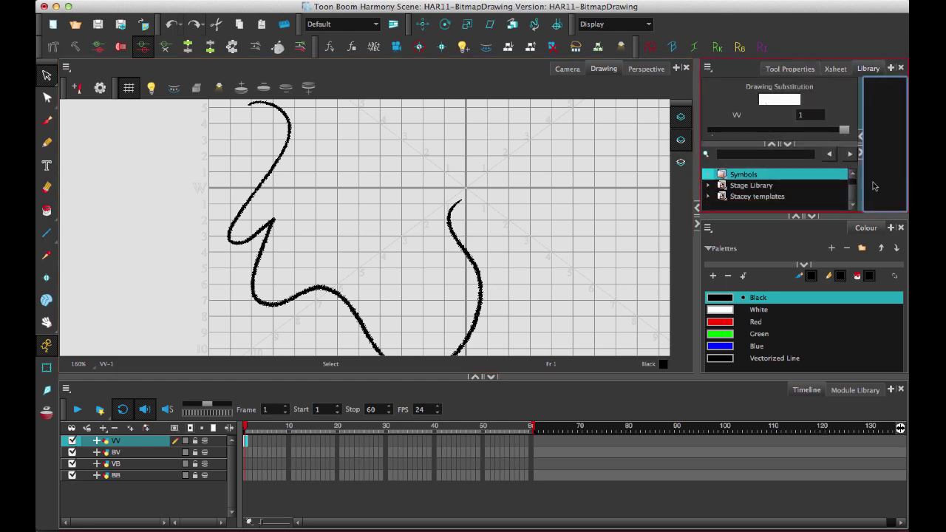
double_click(744, 186)
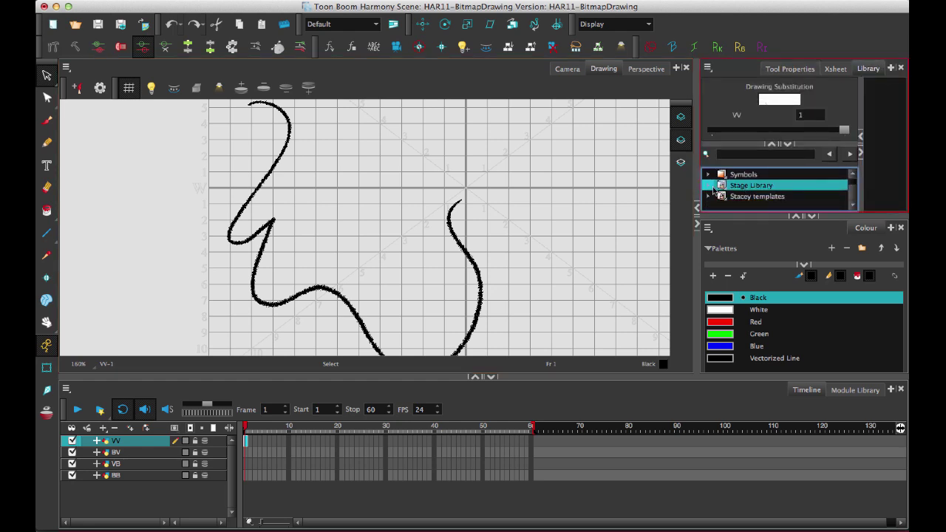
left_click(813, 221)
left_click(810, 218)
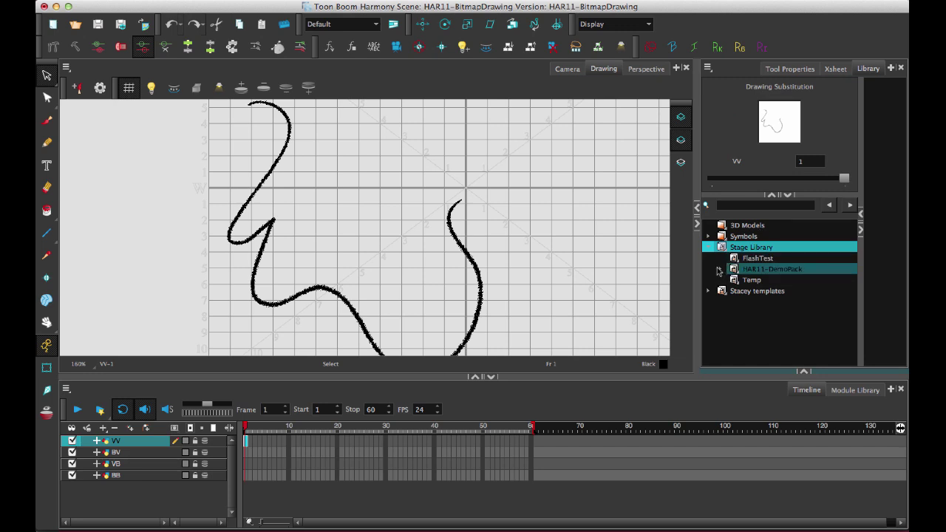
left_click(722, 270)
left_click(788, 281)
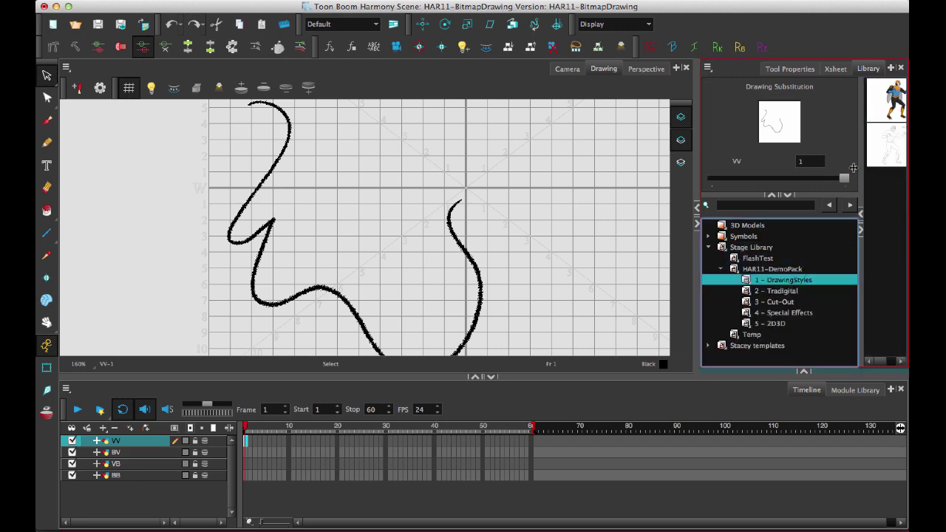
- Preview the 1-Vega-Comparison template and place it in the scene through the Camera view
left_click(892, 108)
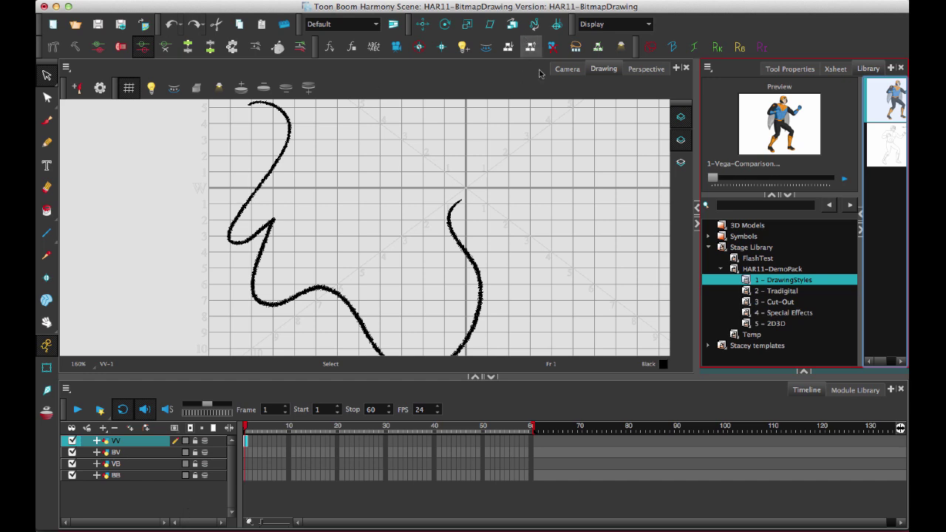
left_click(568, 69)
left_click_drag(880, 108, 597, 131)
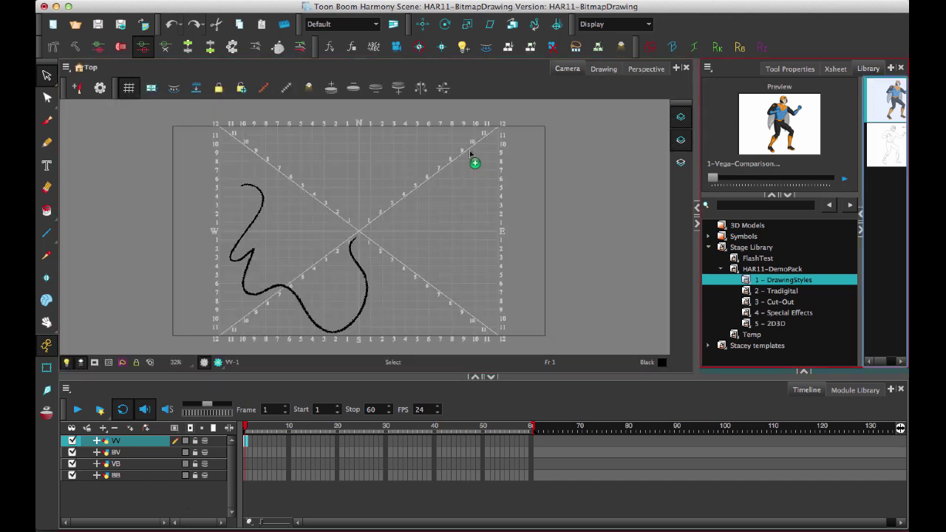
left_click_drag(469, 150, 445, 135)
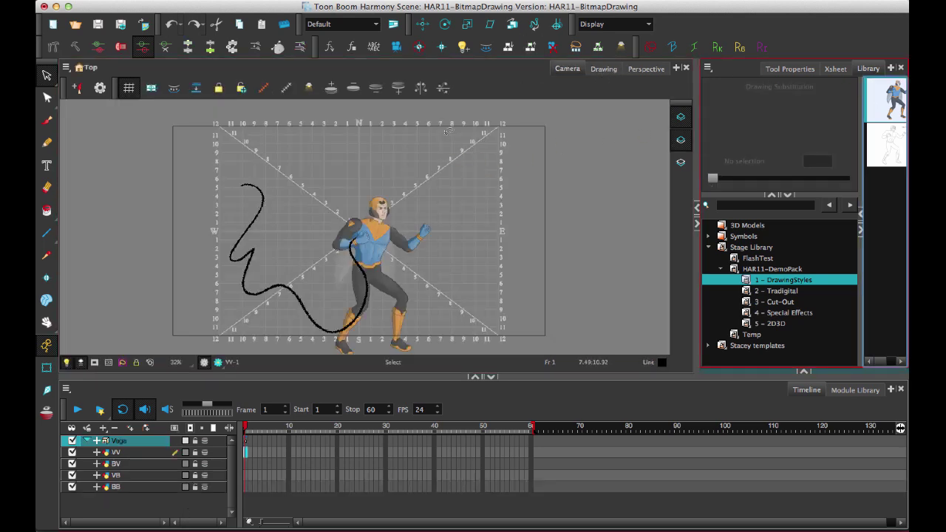
- Expand the Vega group in the layer list and hide the VV layer
left_click(89, 443)
left_click(86, 441)
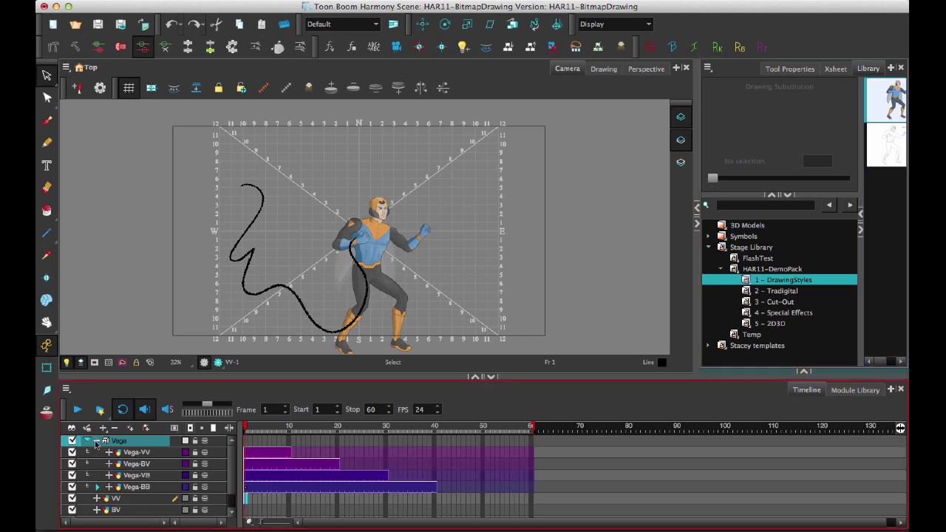
left_click(72, 499)
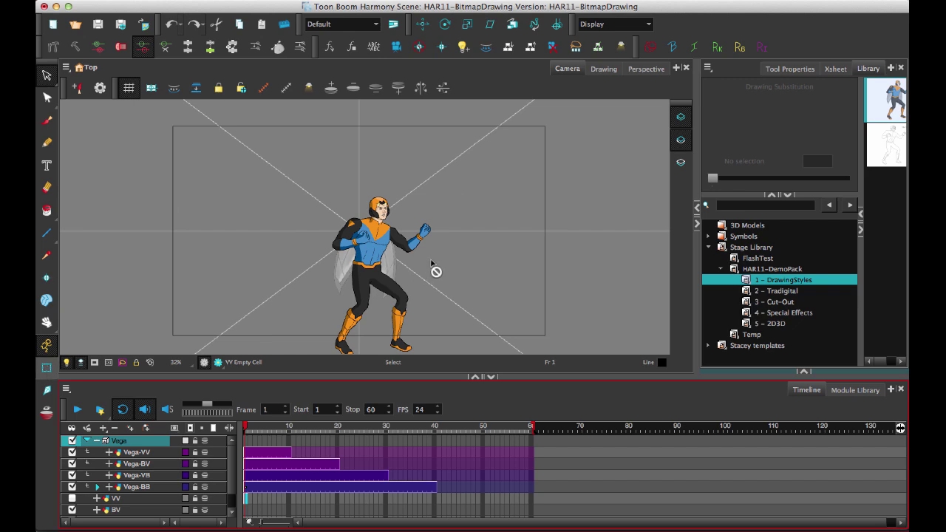
- Hide the Vega-BV, Vega-VB and Vega-BB layers, leaving only the Vega-VV version of the character displayed
scroll(430, 259, "up", 5)
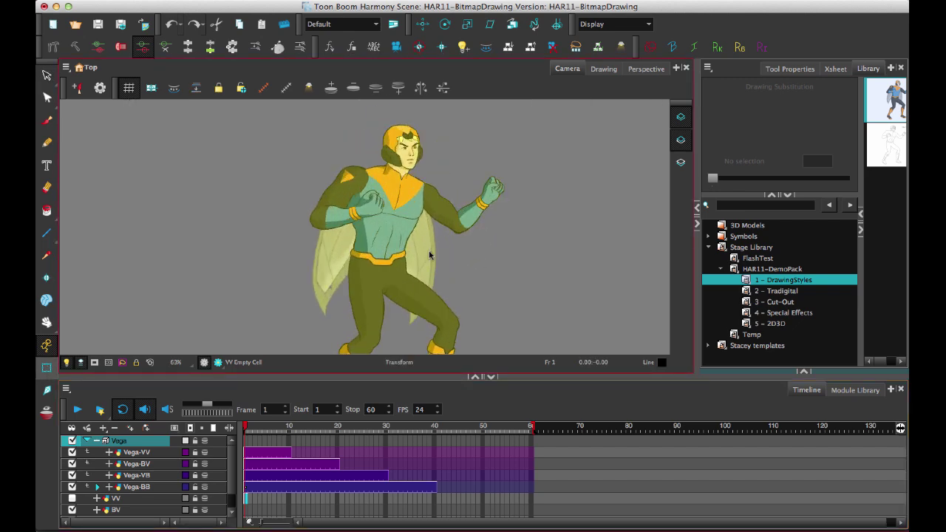
scroll(518, 192, "up", 5)
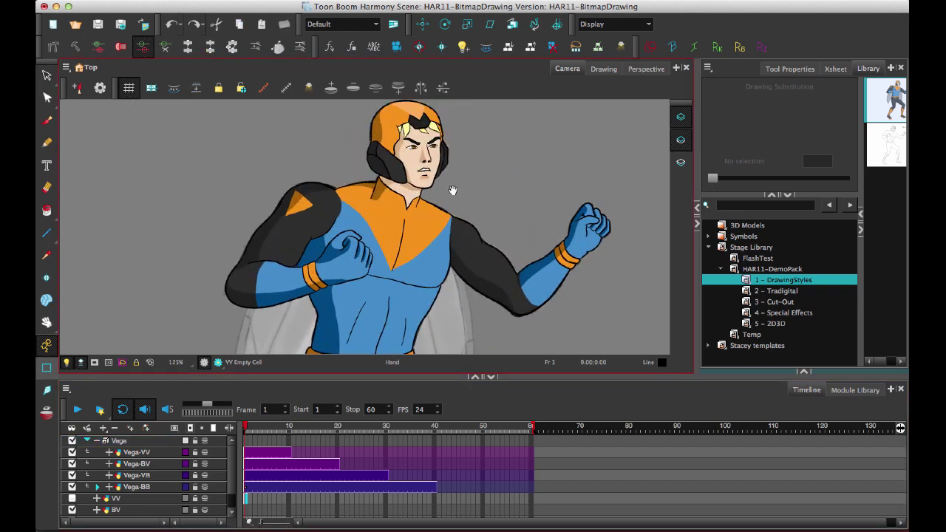
left_click_drag(452, 191, 393, 207)
scroll(435, 272, "up", 3)
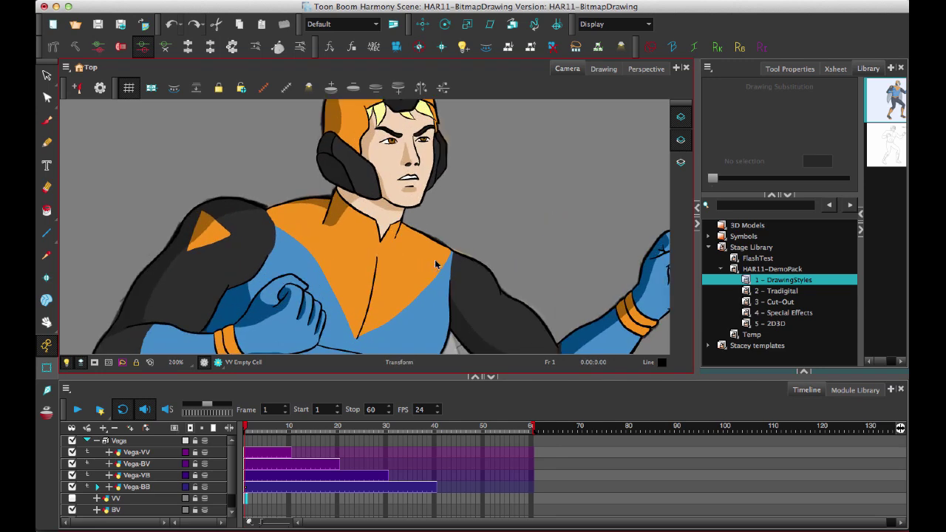
left_click(72, 463)
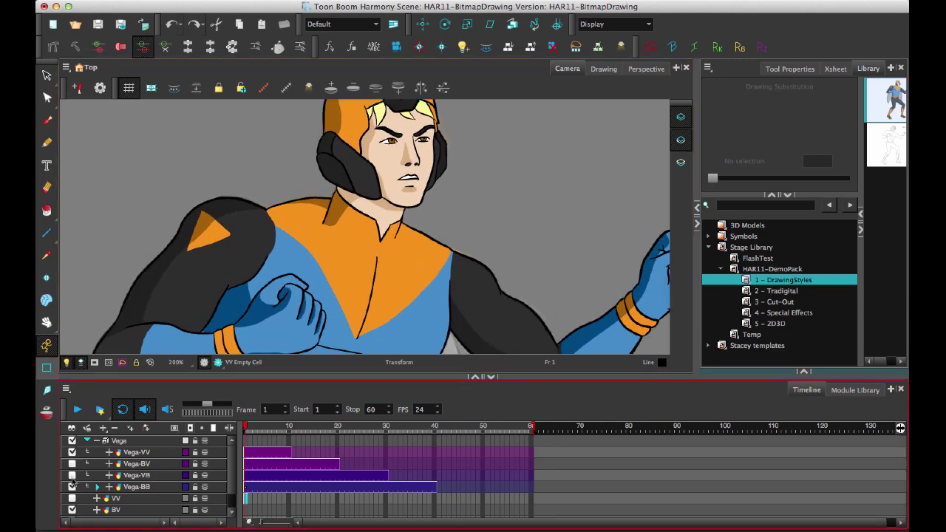
left_click(72, 475)
left_click(71, 487)
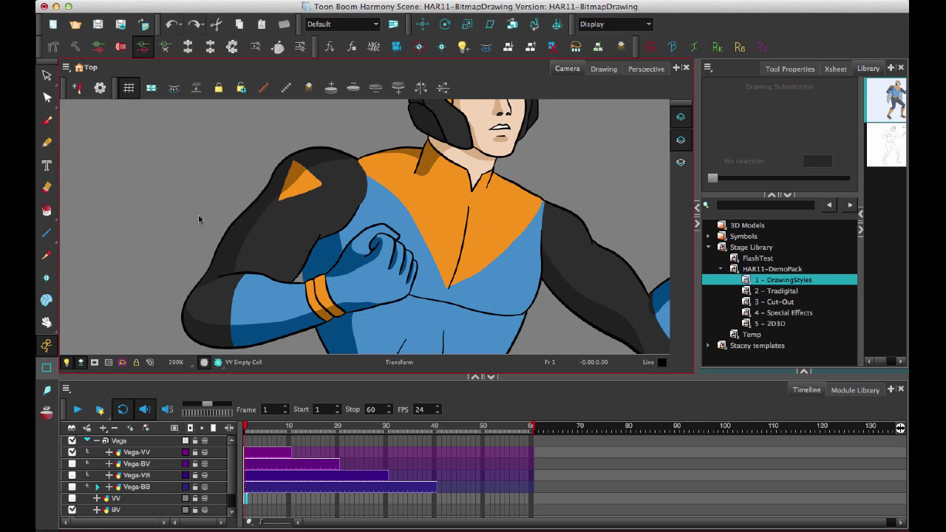
- Bend the centre line on the character's chest slightly outward with the Contour Editor on the Vega-VV drawing at frame 2
scroll(306, 302, "up", 2)
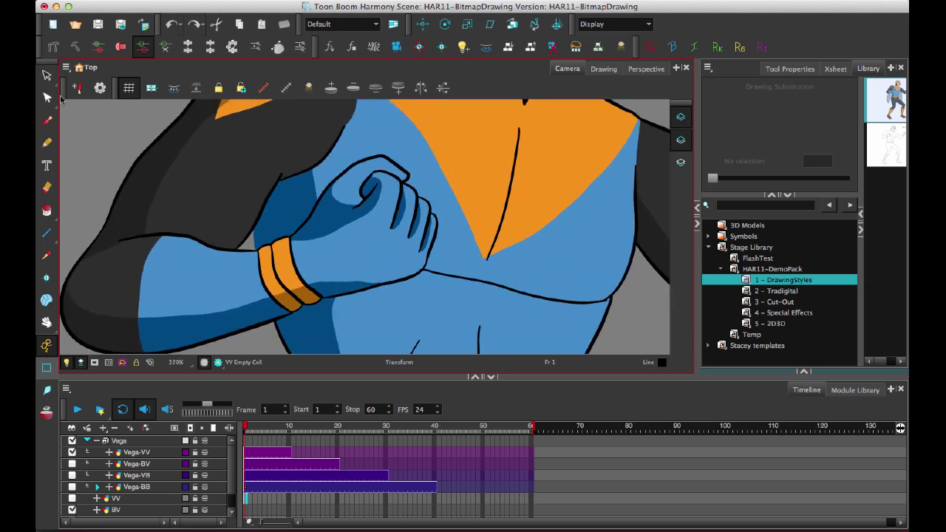
key("alt+q")
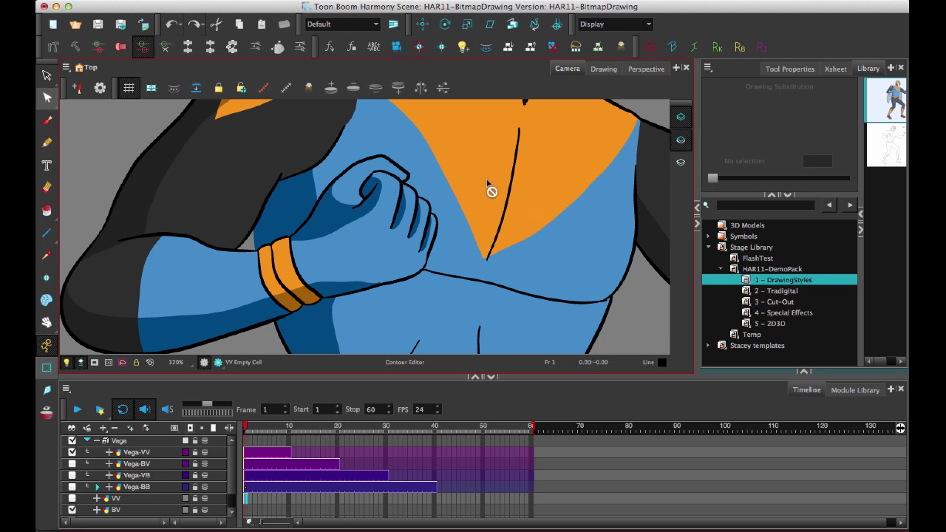
left_click(254, 452)
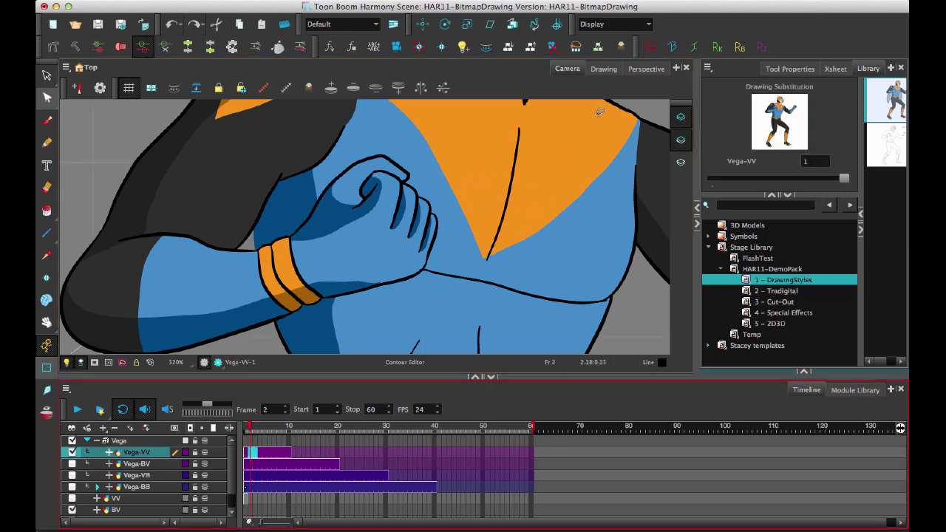
left_click(512, 199)
left_click_drag(509, 210, 518, 212)
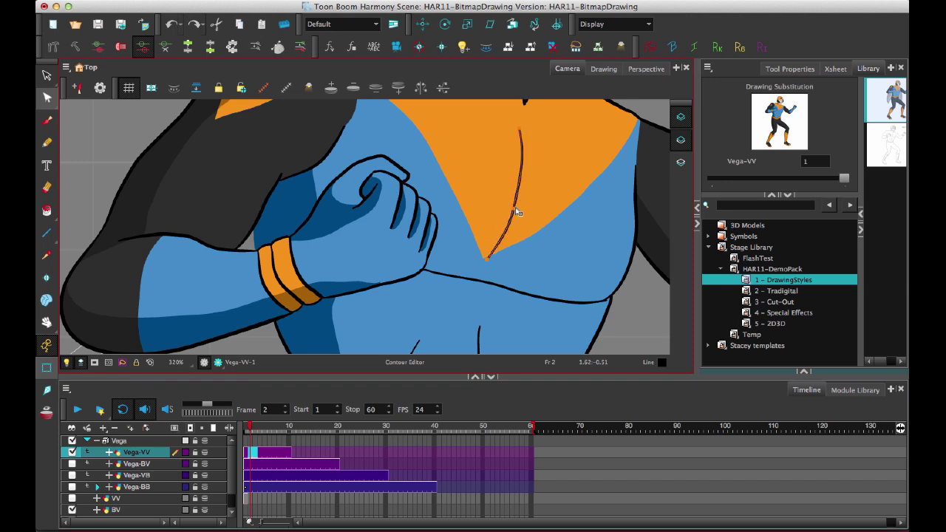
left_click(569, 200)
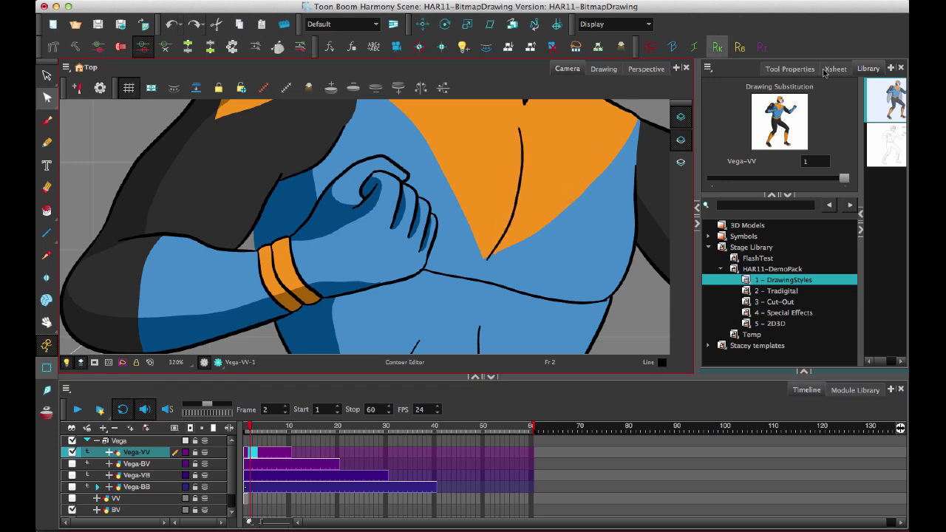
- Try recolouring the chest area's Boot swatch to pink in the Colour Picker
left_click(804, 371)
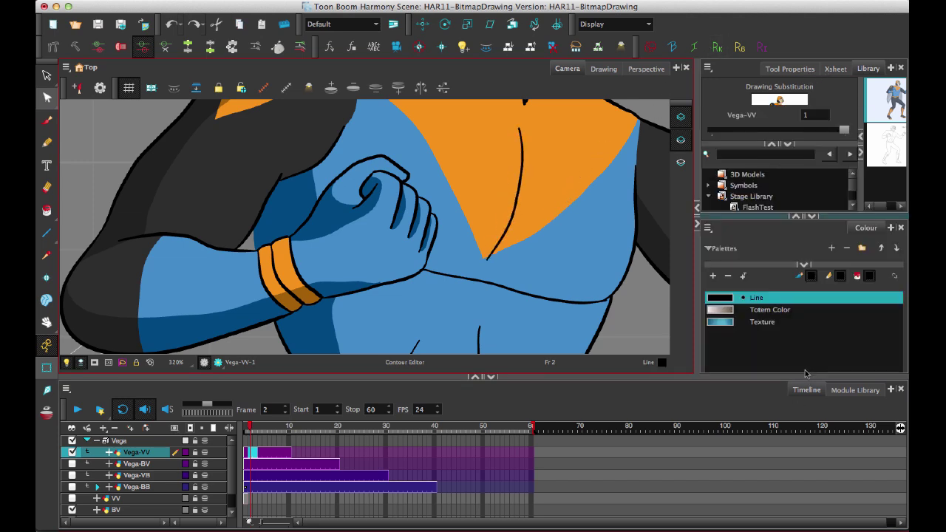
left_click(488, 160)
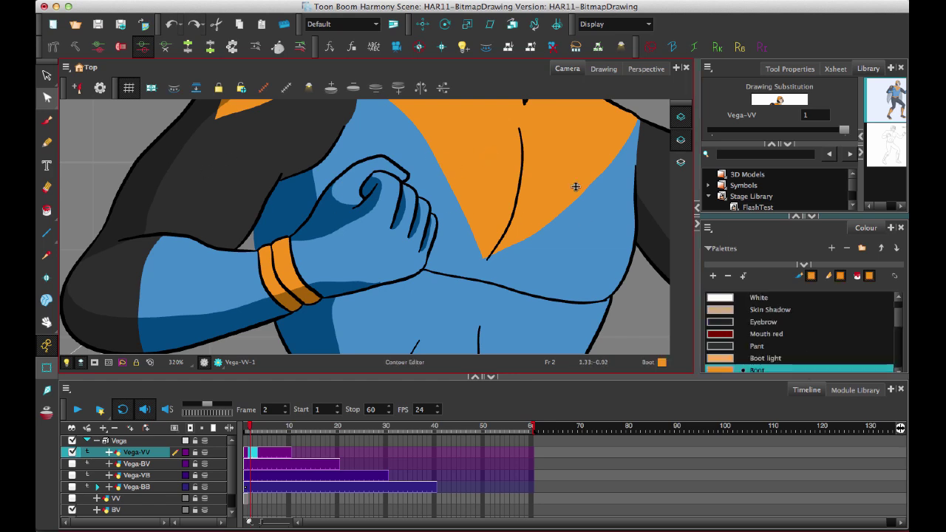
double_click(730, 370)
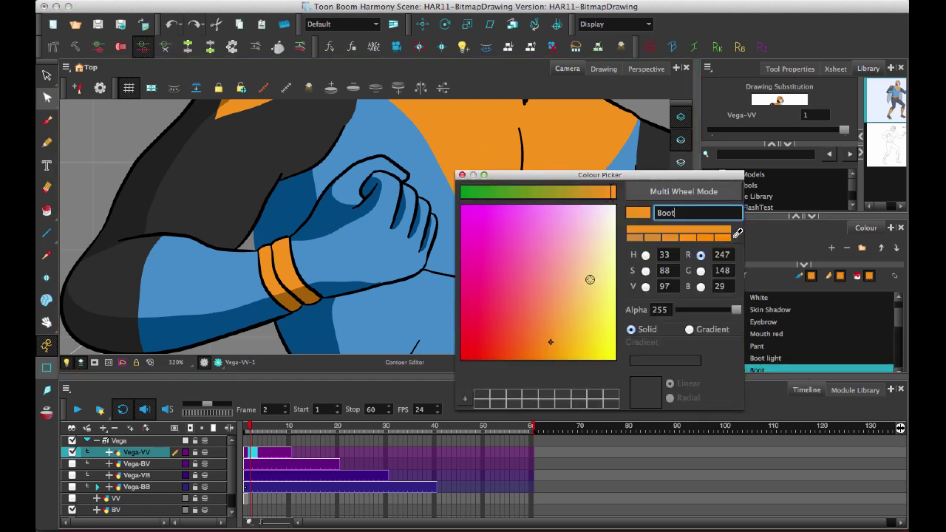
left_click_drag(589, 279, 545, 279)
left_click(462, 175)
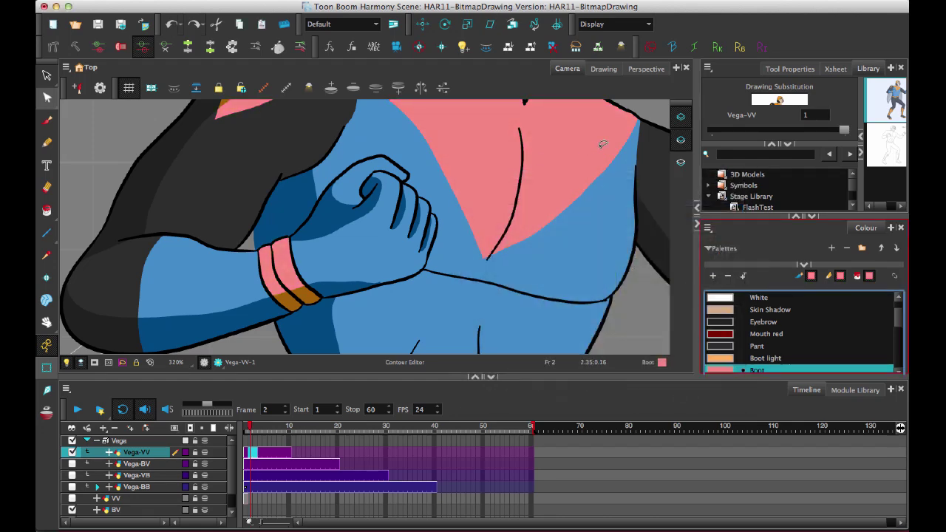
- Hide the Vega-VV layer, show Vega-BB and select its drawing at frame 11
scroll(584, 168, "down", 4)
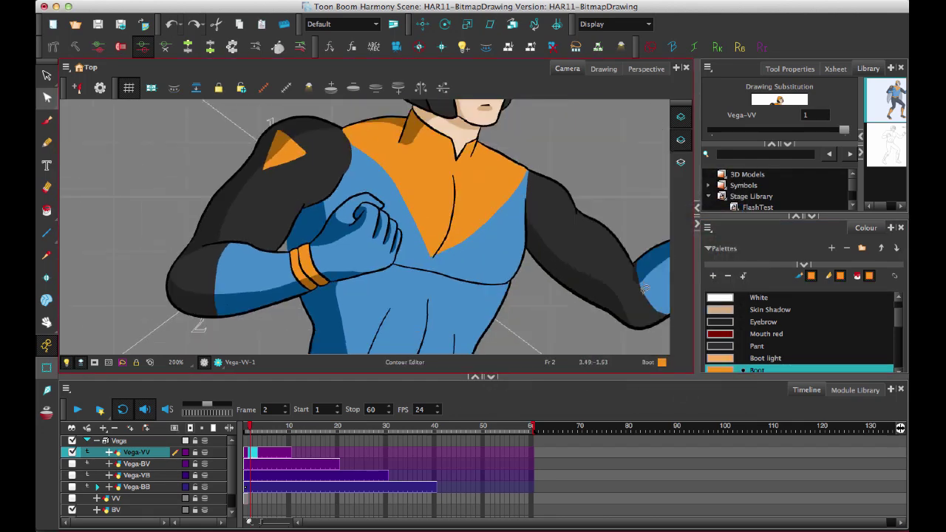
left_click_drag(583, 169, 576, 236)
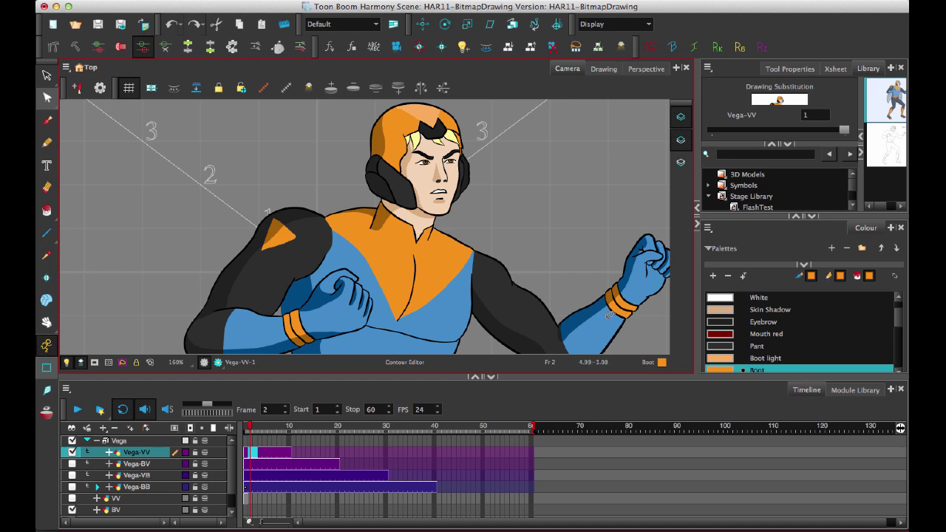
left_click(72, 452)
left_click(72, 487)
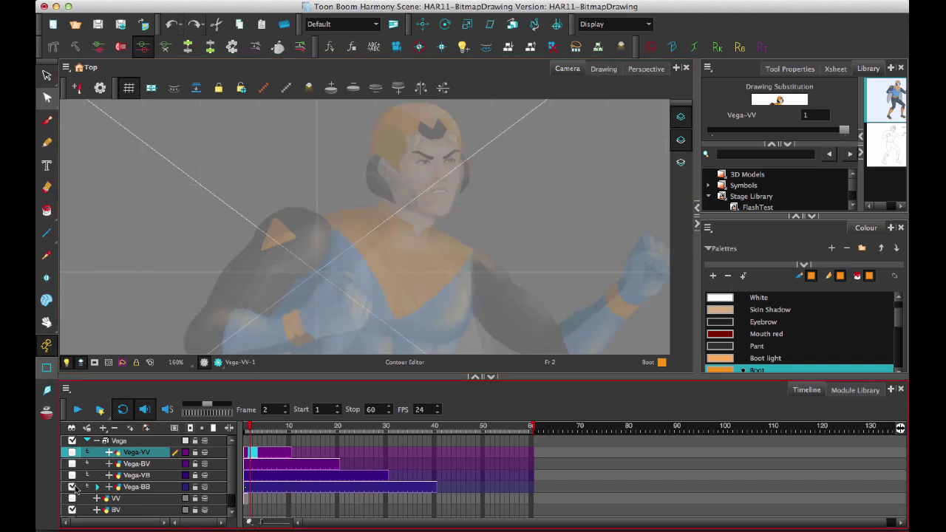
left_click(293, 487)
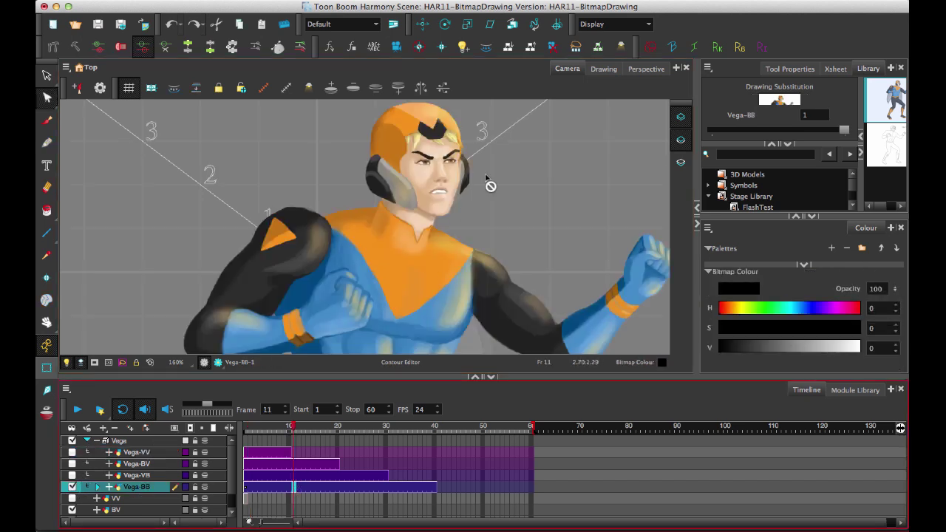
- Examine the painted bitmap shading on the Vega-BB character's torso and face at close range
scroll(473, 214, "up", 1)
scroll(443, 250, "up", 2)
scroll(443, 249, "up", 1)
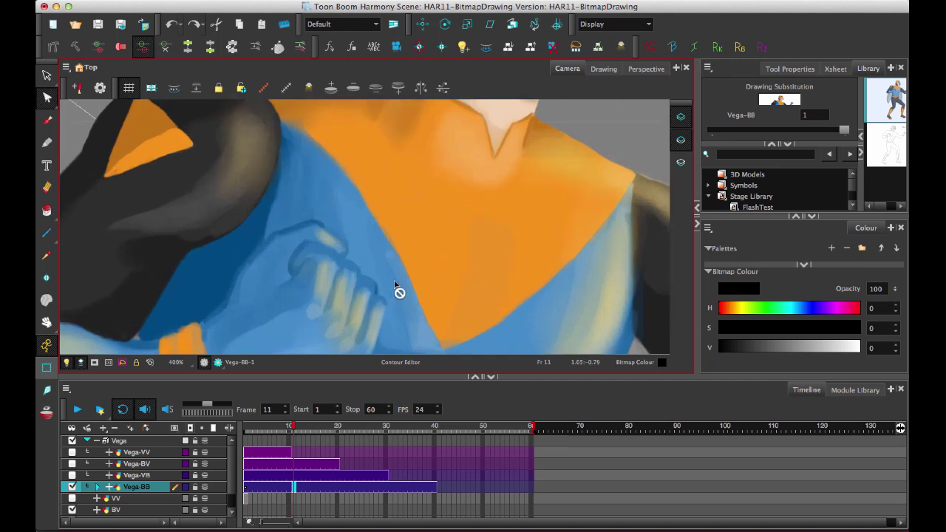
scroll(380, 222, "up", 5)
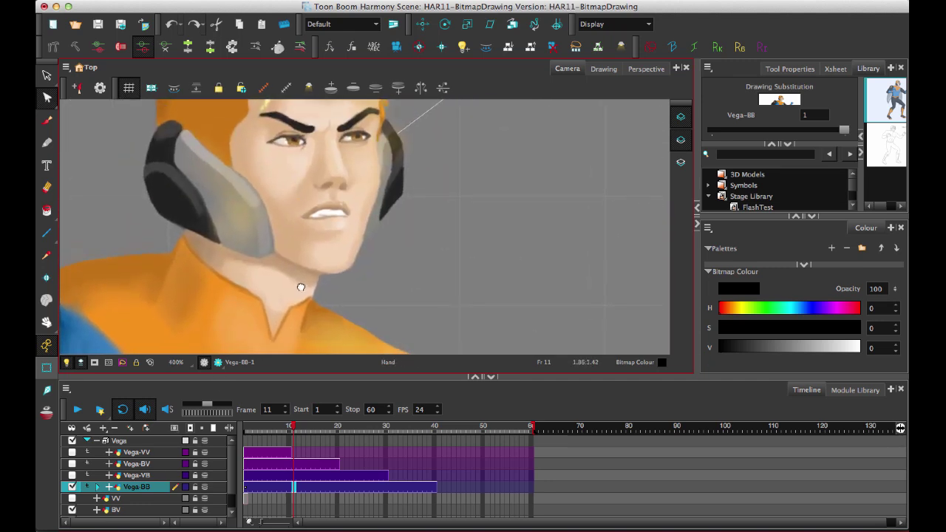
left_click_drag(301, 287, 393, 217)
key("1")
key("1")
key("1")
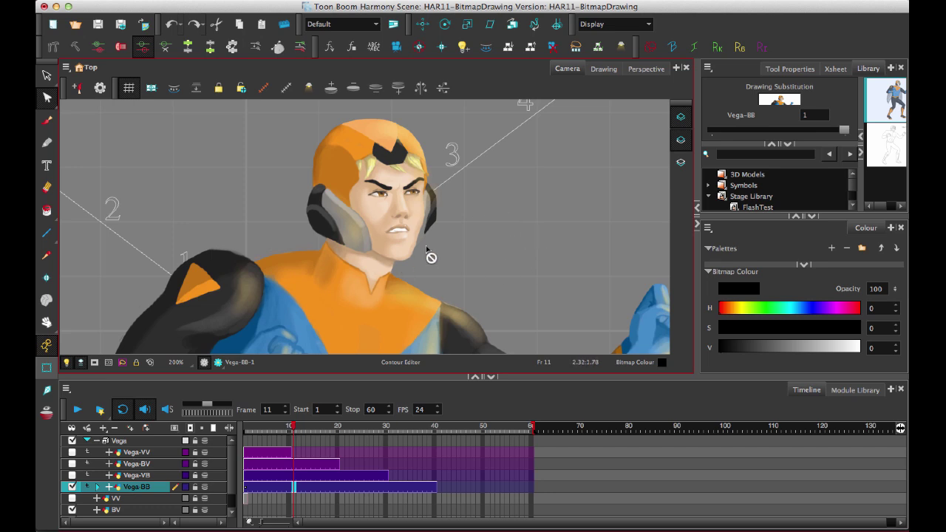
- Paint a black wavy Brush stroke beside the character's head on the Vega-BB layer at frame 5
left_click(264, 487)
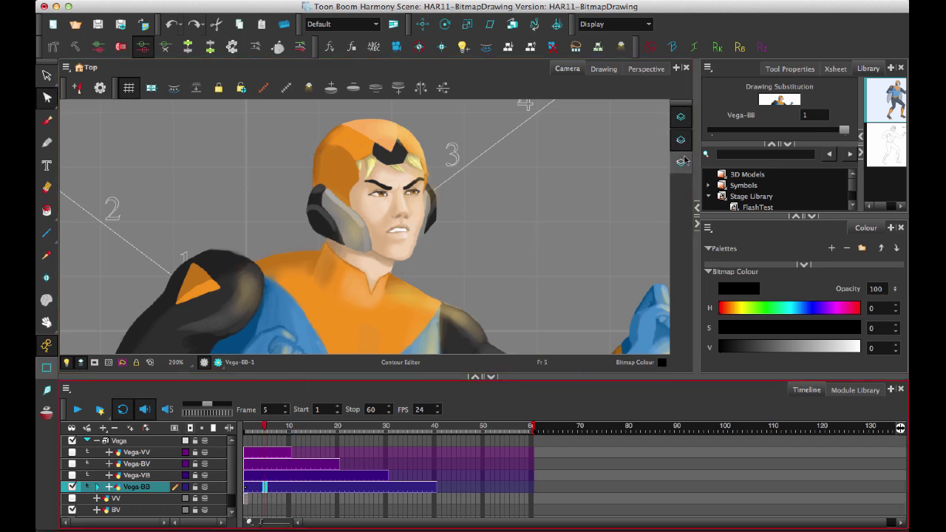
left_click(687, 139)
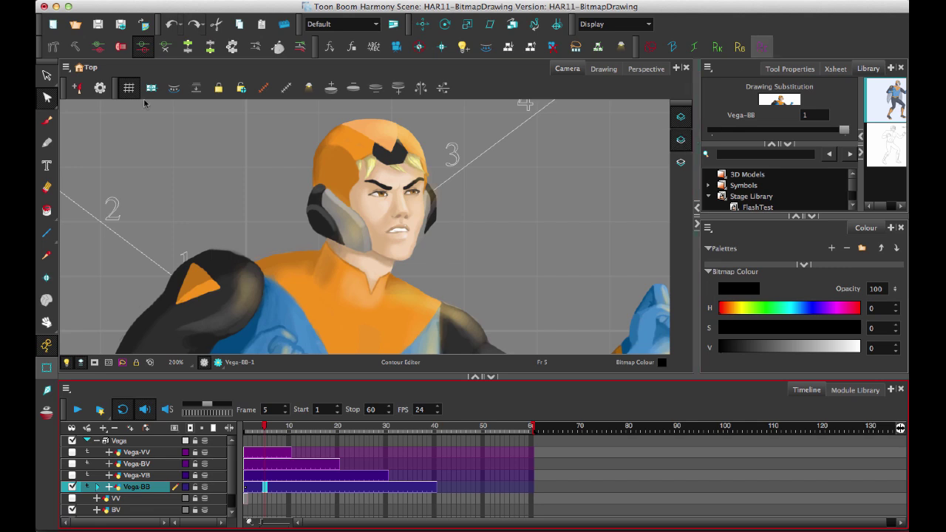
left_click(47, 118)
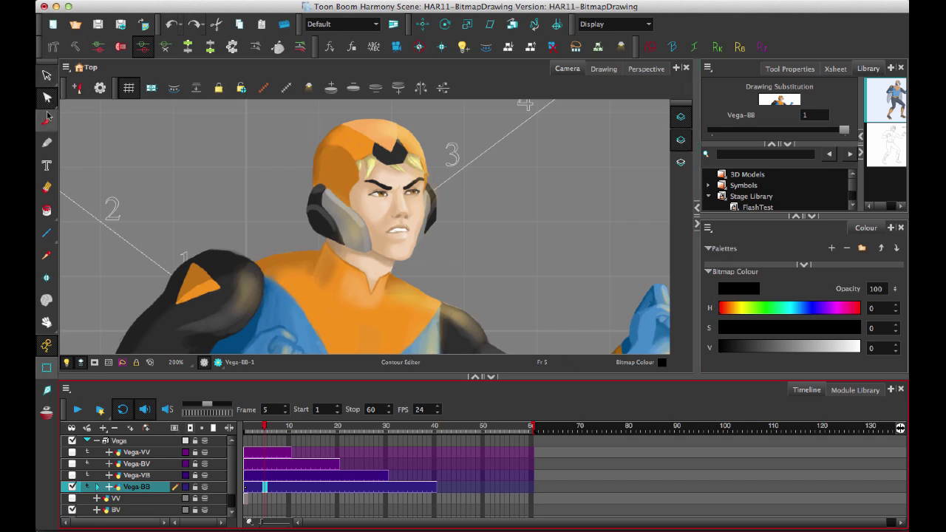
left_click(47, 167)
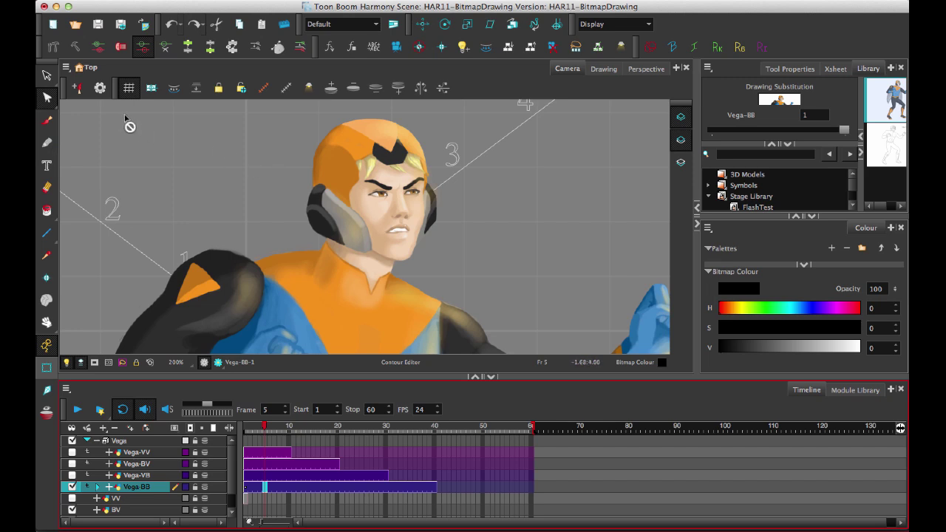
left_click(47, 119)
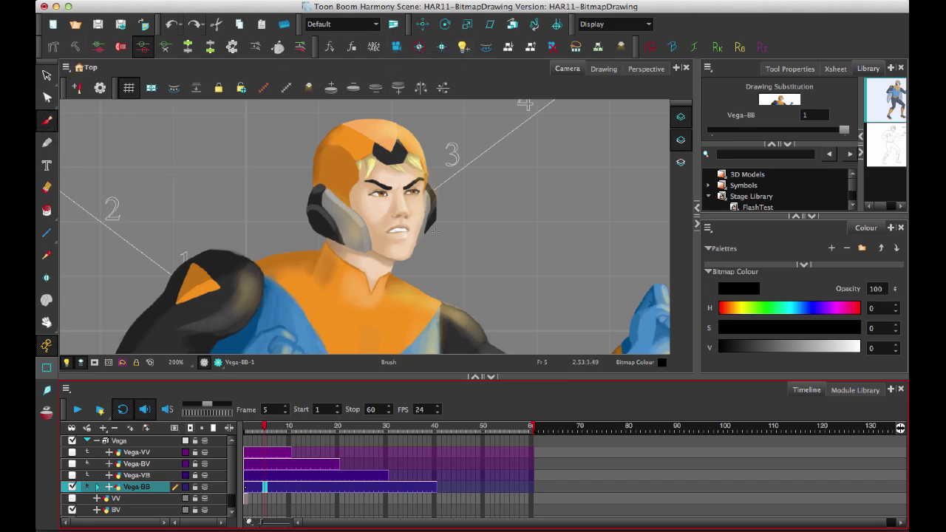
mouse_move(496, 154)
left_mouse_down()
mouse_move(510, 229)
mouse_move(536, 241)
mouse_move(497, 220)
left_mouse_up()
- Examine the edges of the bitmap brush stroke at up to 1600% magnification and compare it with the character at 50%
key("space")
scroll(497, 219, "up", 4)
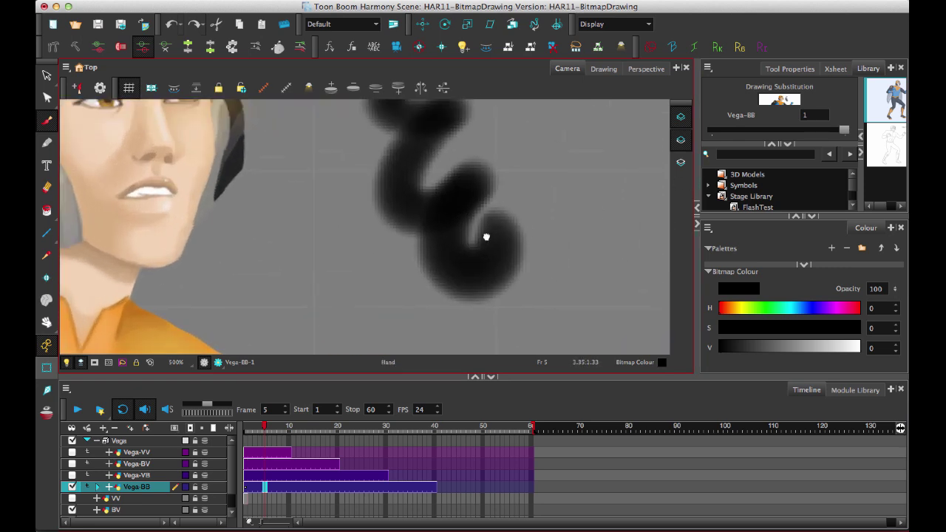
scroll(537, 211, "up", 2)
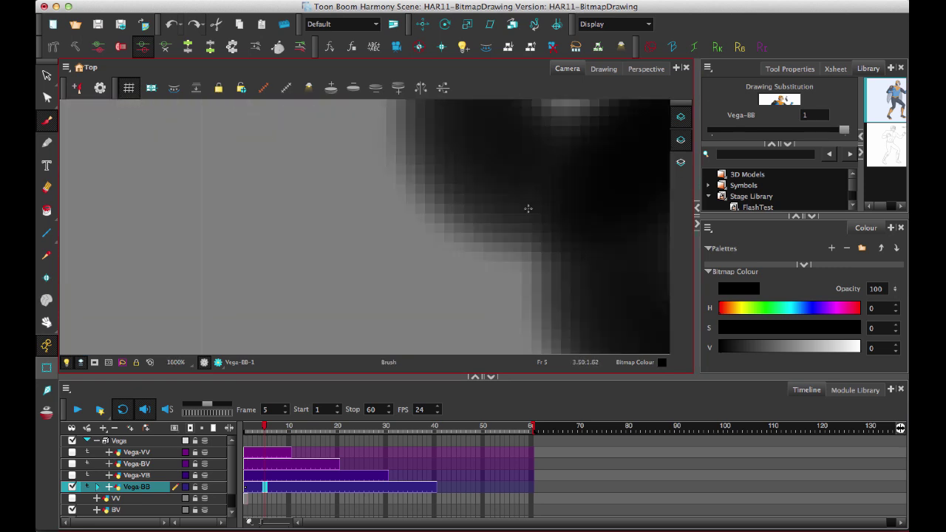
scroll(441, 251, "down", 1)
scroll(467, 174, "down", 1)
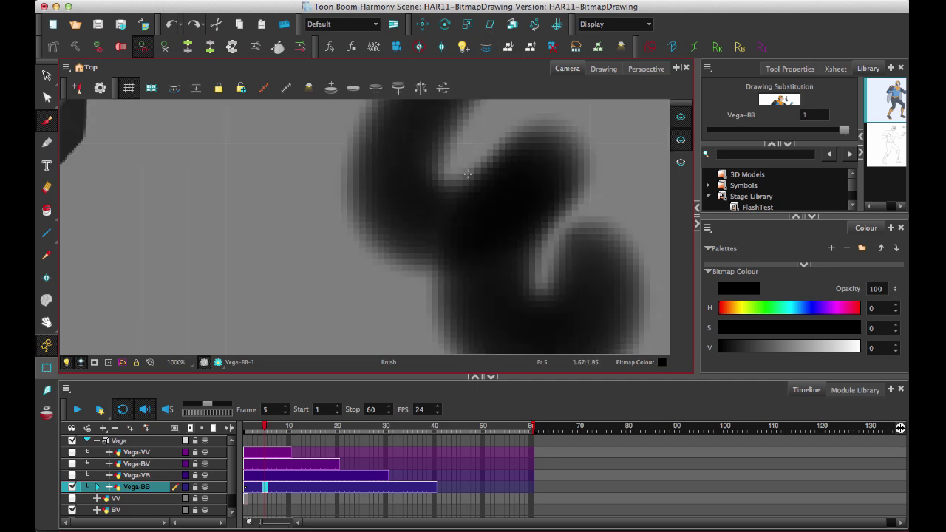
scroll(466, 173, "down", 3)
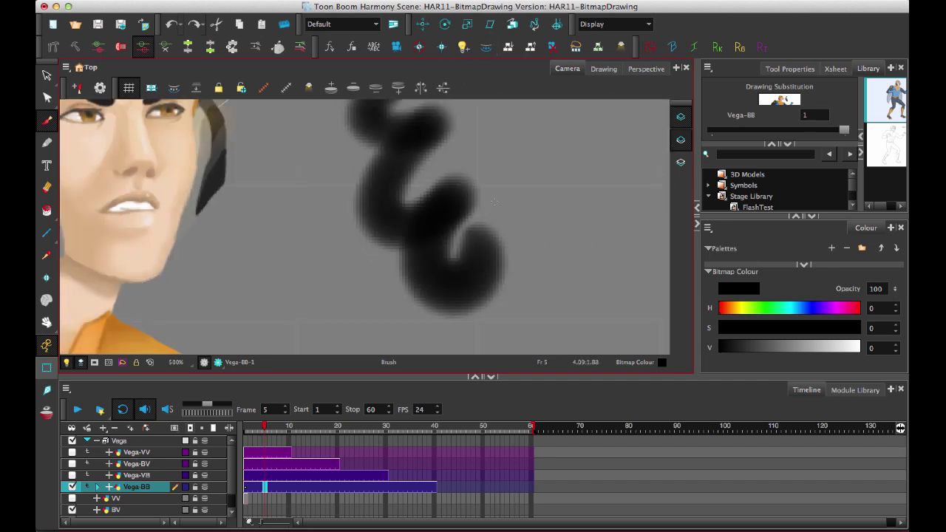
left_click_drag(468, 215, 507, 227)
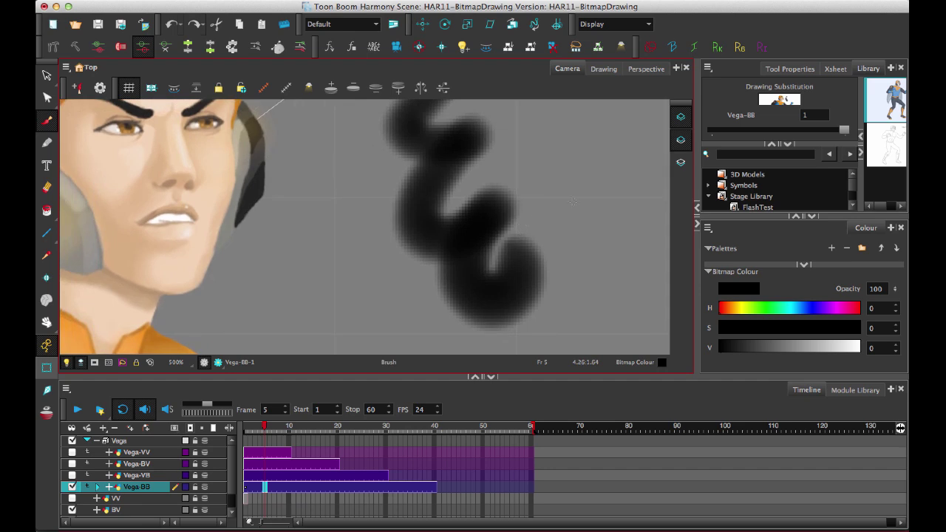
left_click(680, 140)
key("shift+m")
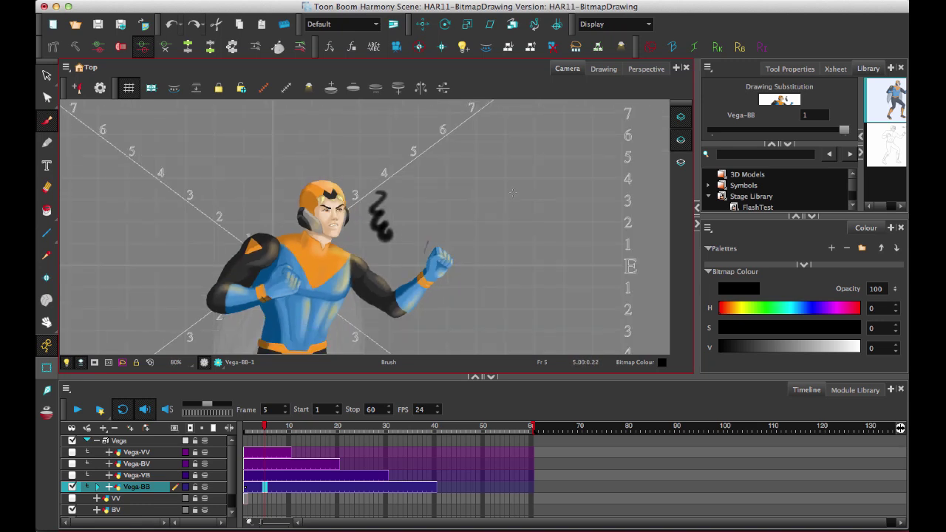
left_click_drag(463, 250, 515, 228)
key("1")
key("1")
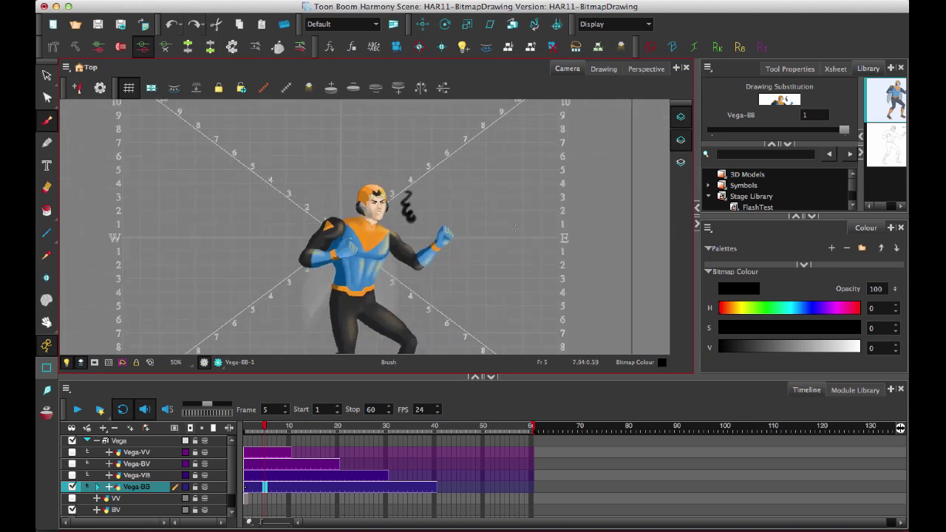
- Compare the black bitmap stroke with the painted Vega-BB character at magnifications from 40% to 250%
key("1")
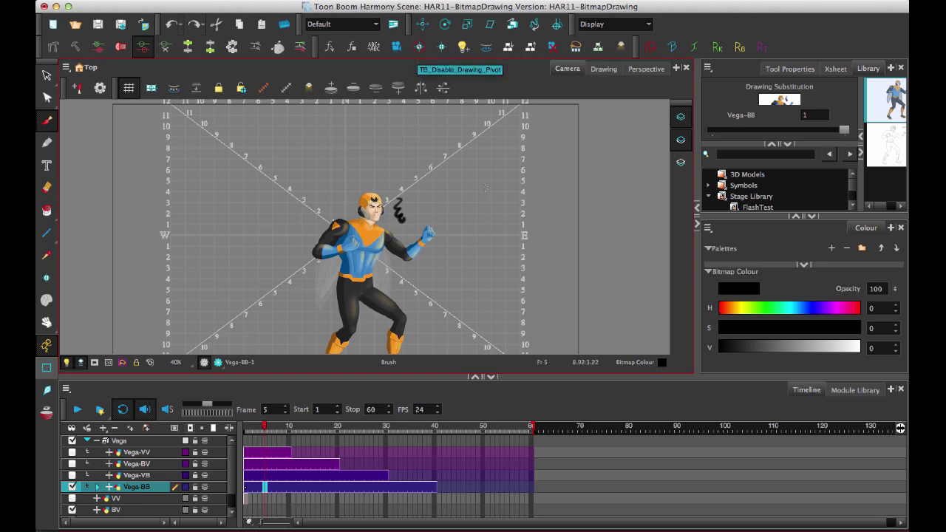
key("2")
key("2")
key("2")
key("2")
key("2")
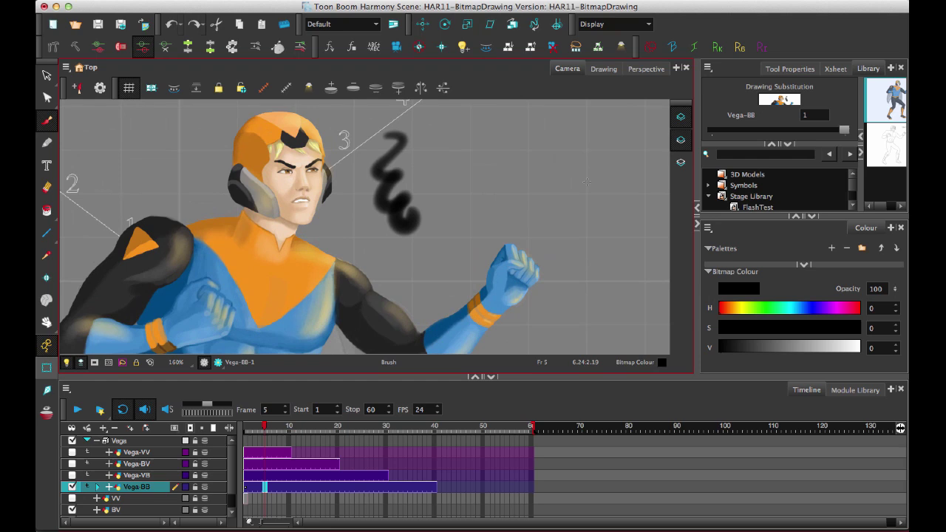
key("2")
key("2")
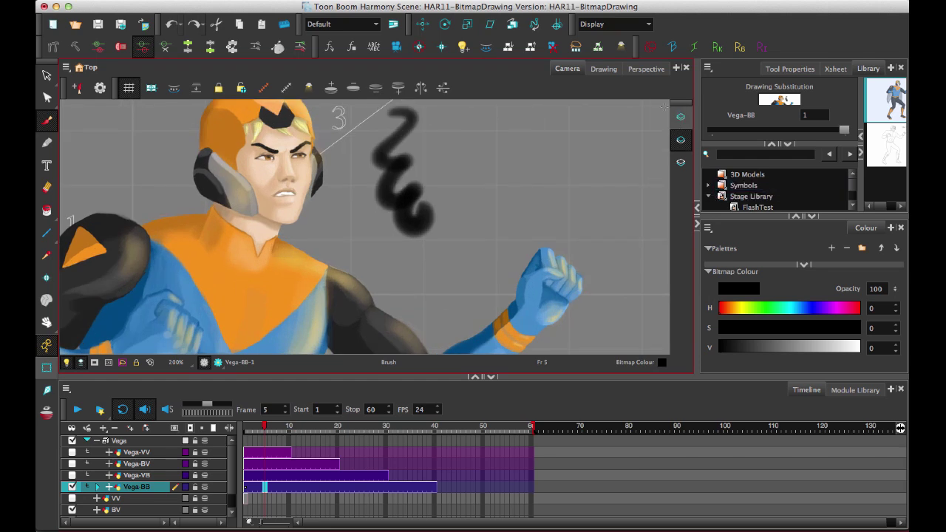
left_click_drag(599, 173, 608, 250)
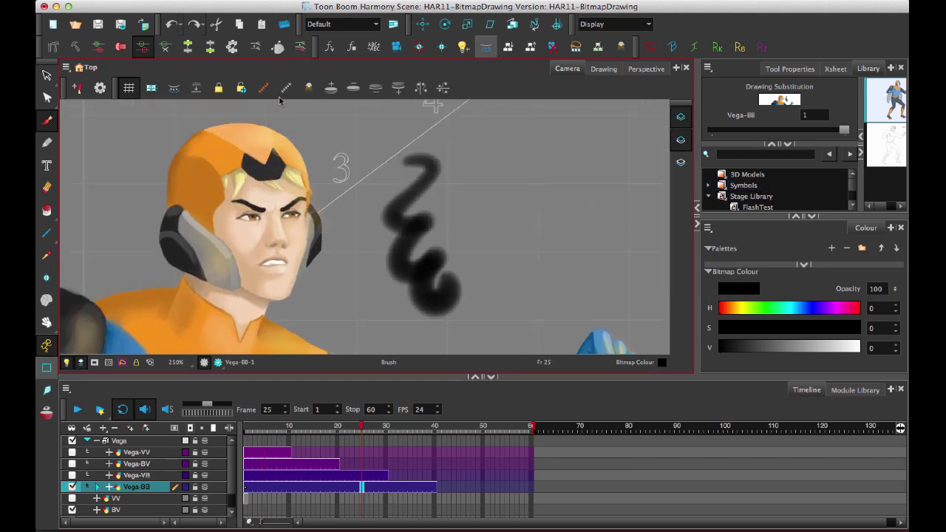
- Change the Vega-BB drawing's bitmap resolution factor to 200% with resampling, and inspect the black stroke's edges
left_click(285, 3)
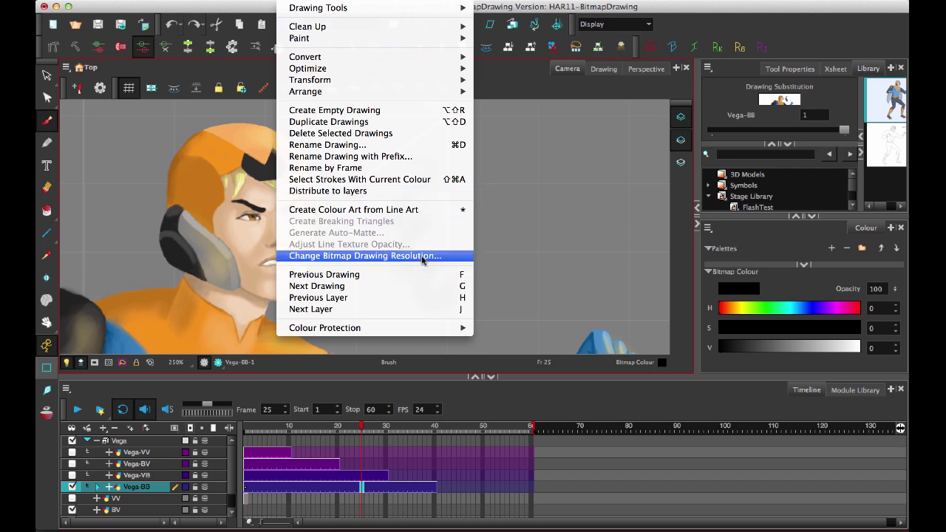
left_click(422, 257)
double_click(481, 278)
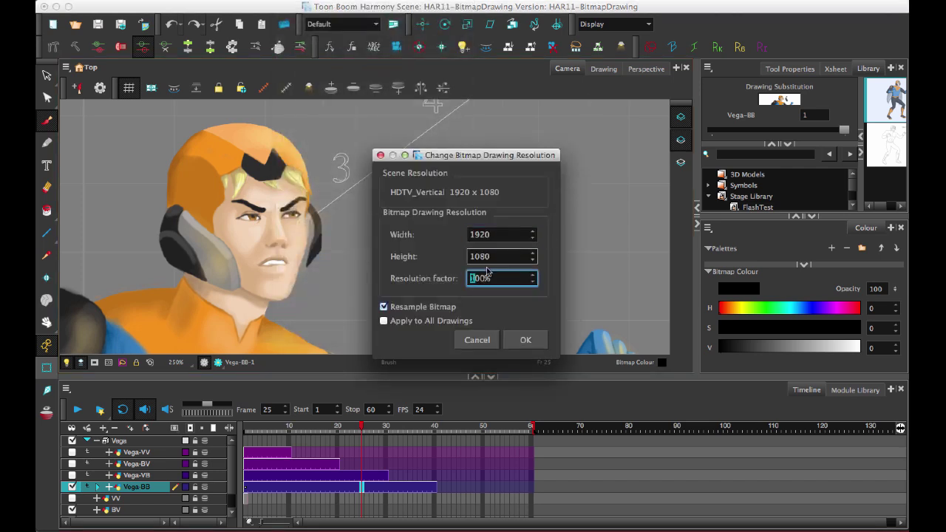
type("200")
left_click(509, 340)
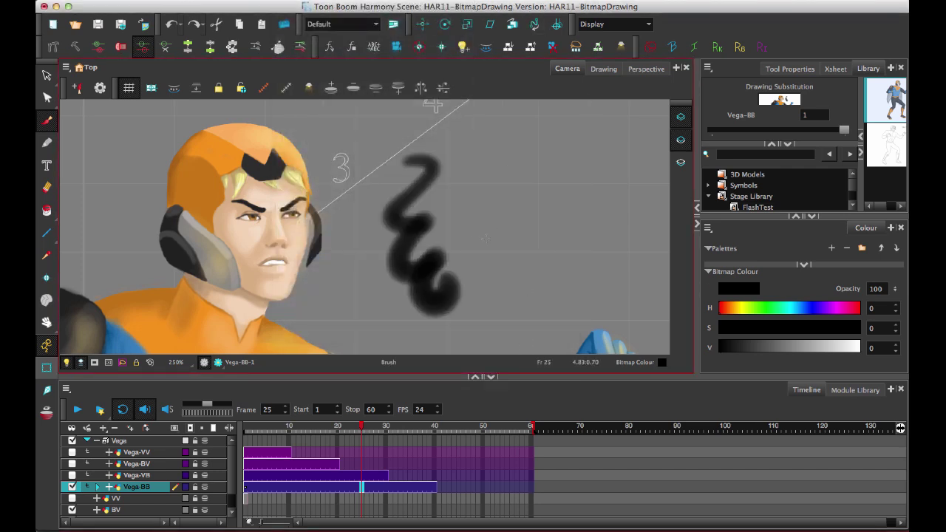
scroll(485, 237, "up", 6)
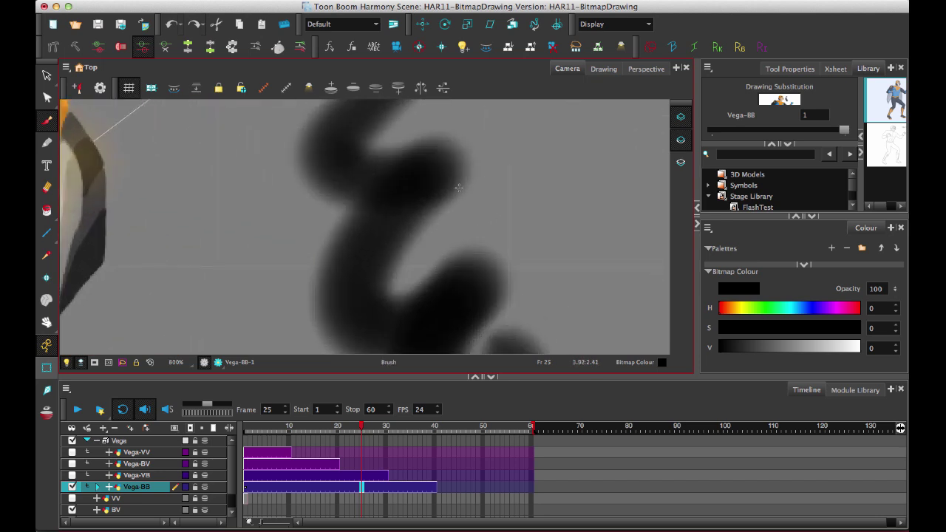
scroll(459, 189, "up", 2)
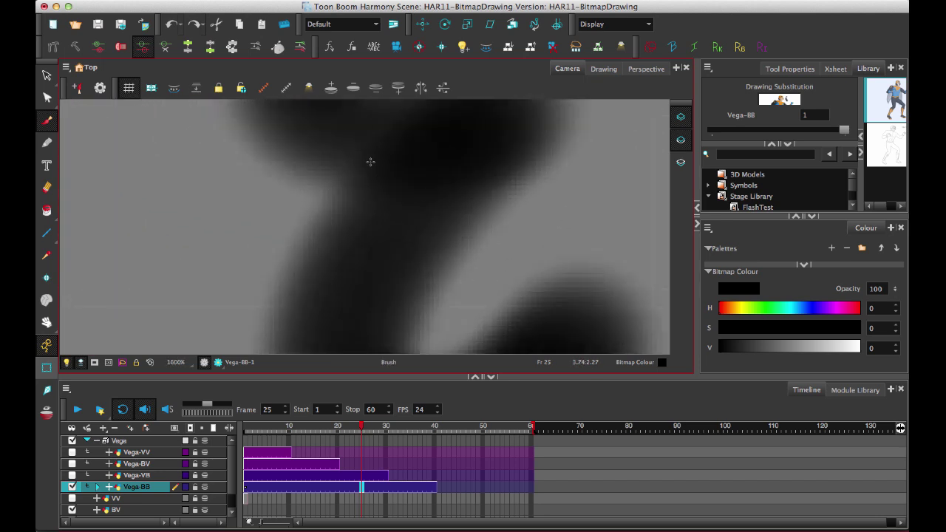
scroll(370, 161, "down", 6)
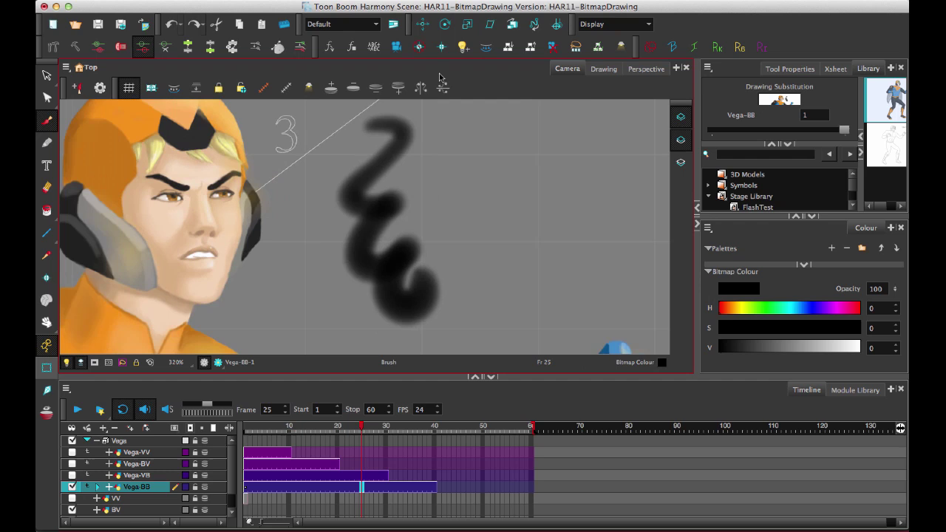
scroll(428, 259, "down", 3)
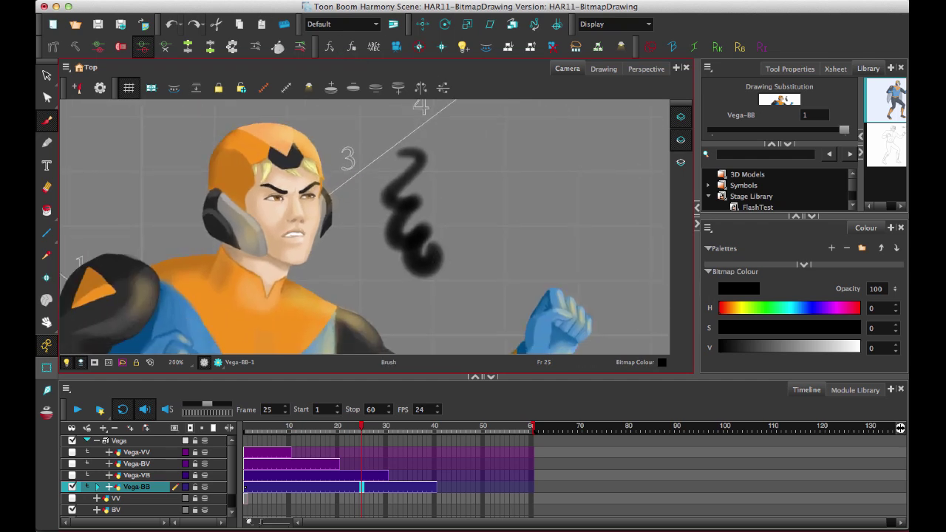
- Change the default resolution factor for new Toon Boom bitmap drawings in the scene settings
left_click(292, 1)
left_click(292, 65)
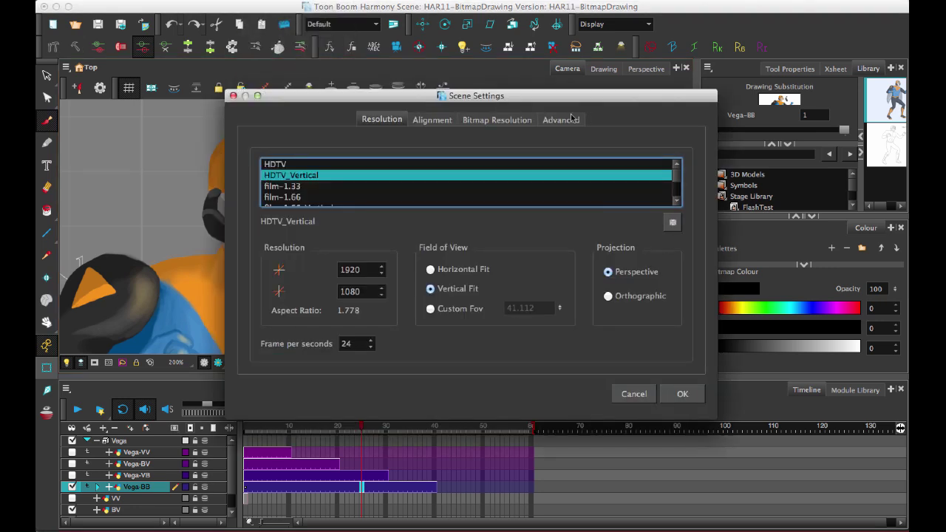
left_click(514, 122)
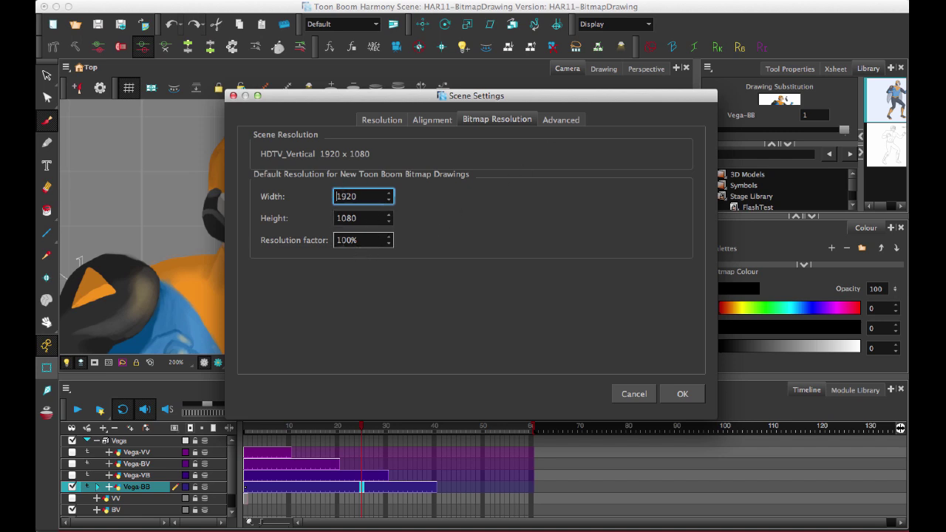
left_click_drag(439, 95, 553, 118)
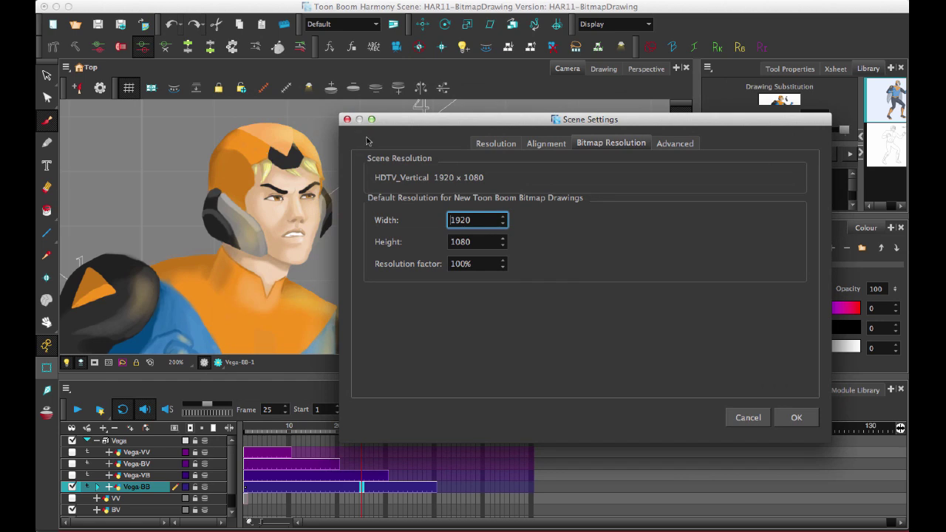
left_click(453, 264)
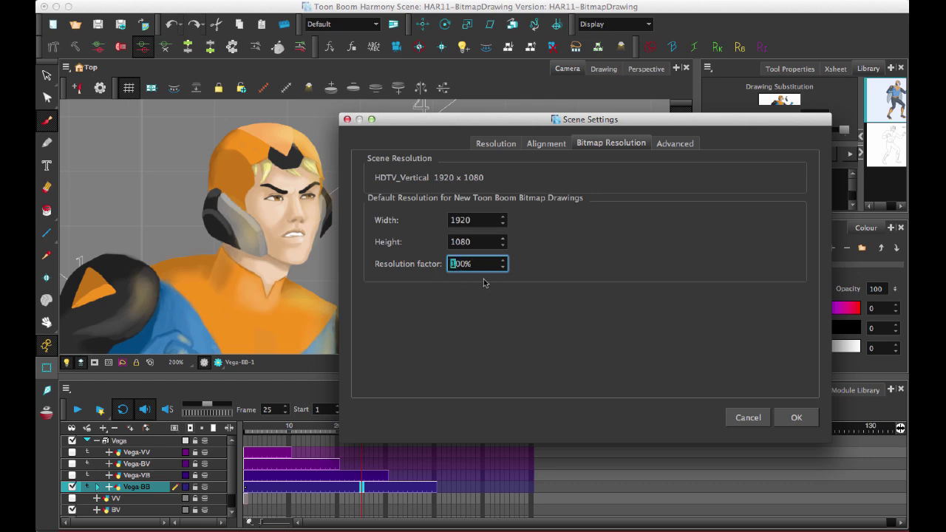
type("5")
left_click(796, 418)
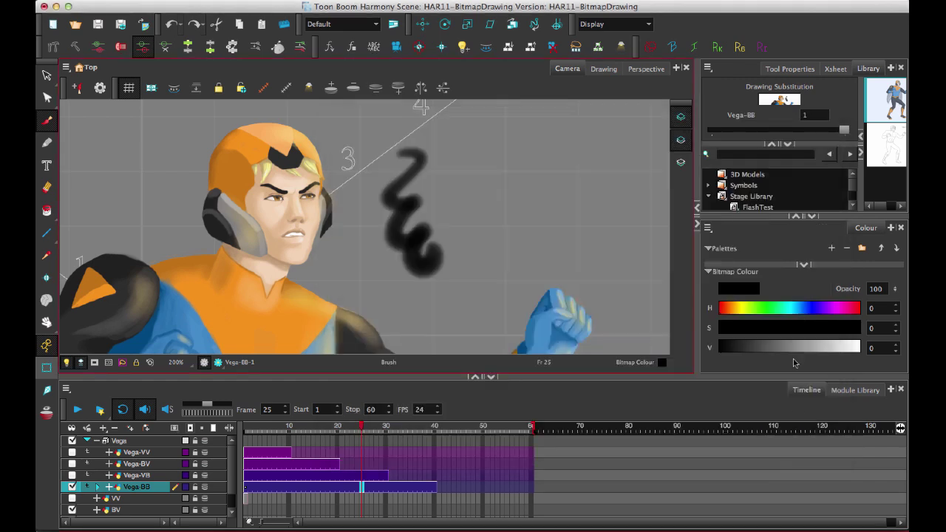
- Paint a thick looping black stroke and a narrower wavy one on the empty frame 42 of Vega-BB
left_click(444, 487)
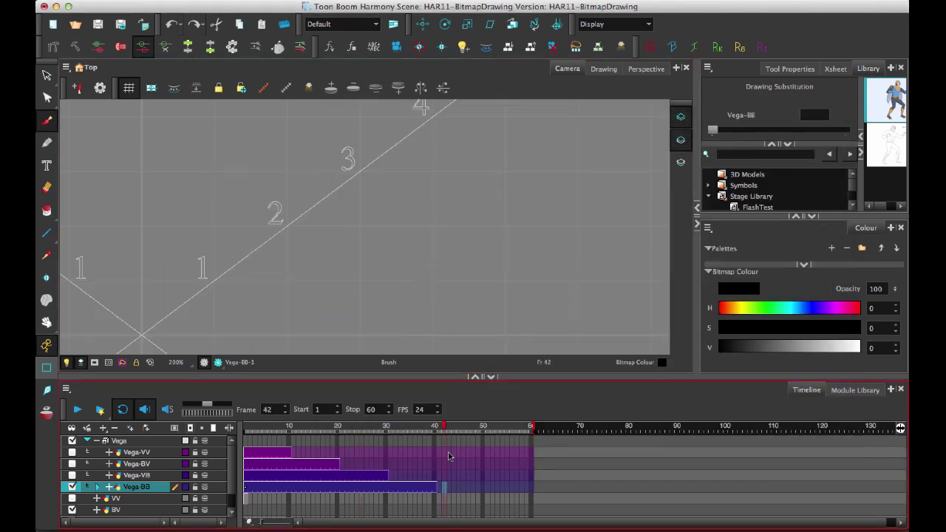
mouse_move(384, 166)
left_mouse_down()
mouse_move(412, 154)
mouse_move(451, 220)
mouse_move(466, 276)
mouse_move(440, 293)
left_mouse_up()
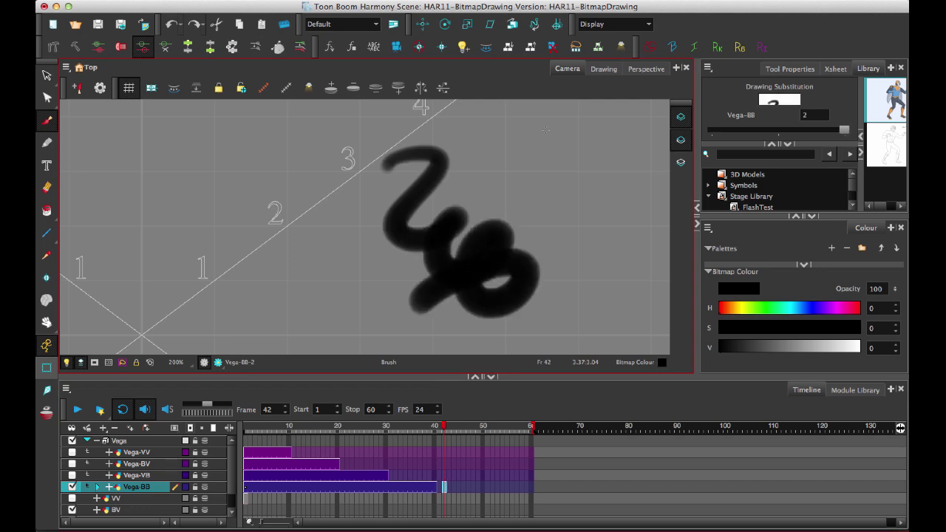
mouse_move(511, 139)
left_mouse_down()
mouse_move(529, 164)
mouse_move(552, 272)
left_mouse_up()
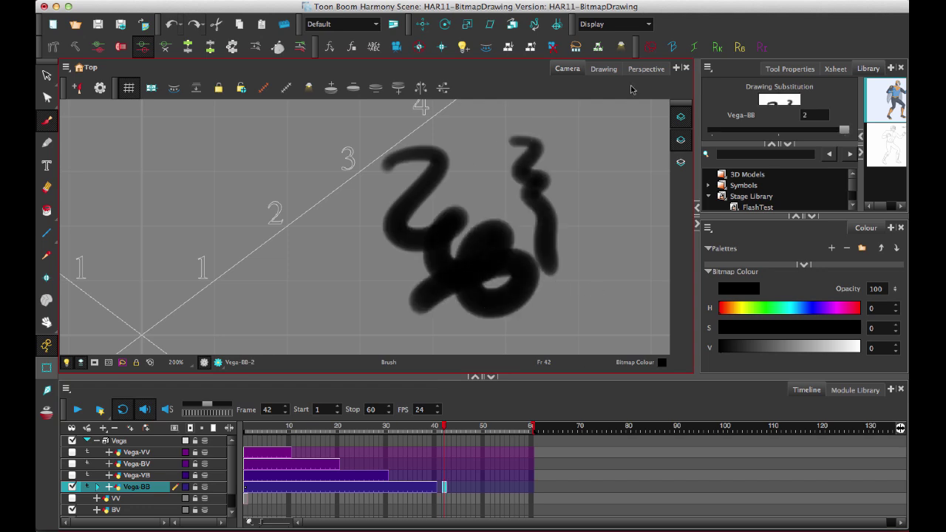
- Examine the edges of the new black strokes at frame 42 at magnifications up to 1250%
scroll(373, 247, "down", 3)
left_click_drag(317, 274, 406, 248)
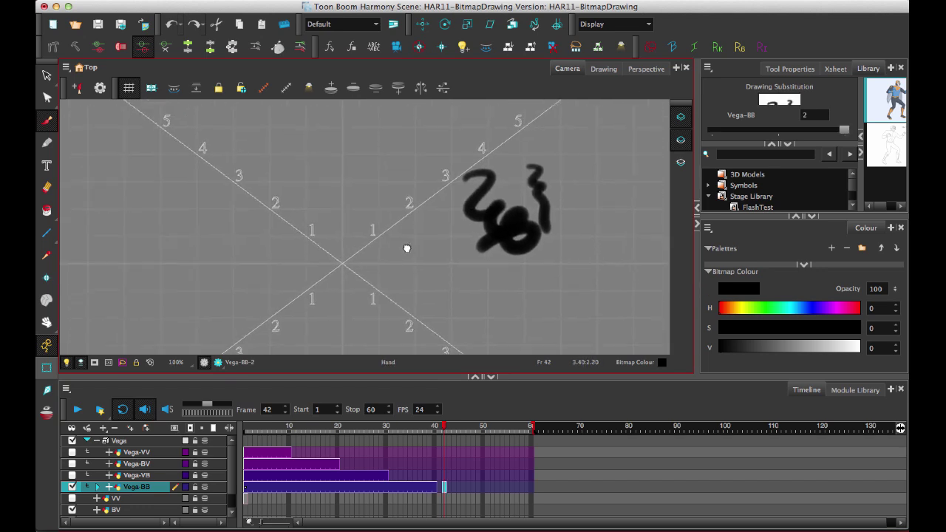
scroll(406, 248, "down", 2)
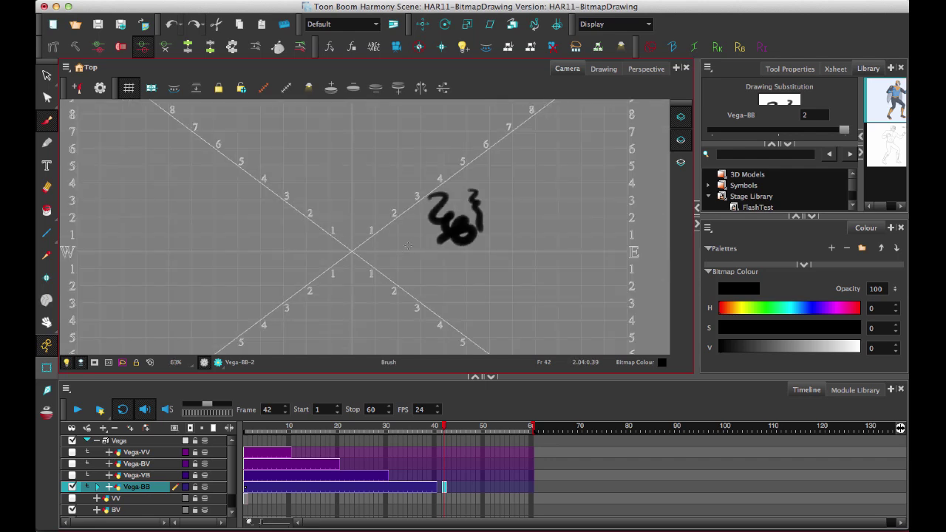
scroll(408, 246, "up", 4)
left_click_drag(505, 216, 340, 268)
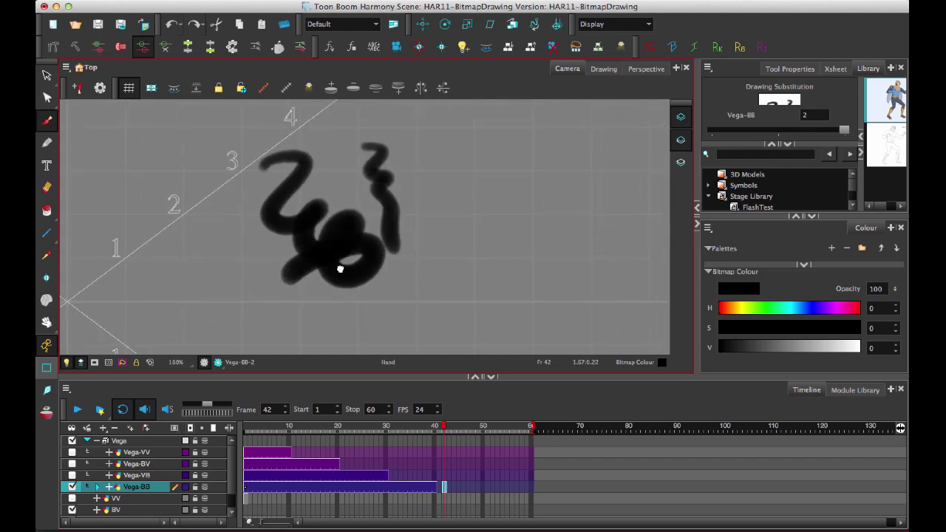
scroll(340, 269, "up", 4)
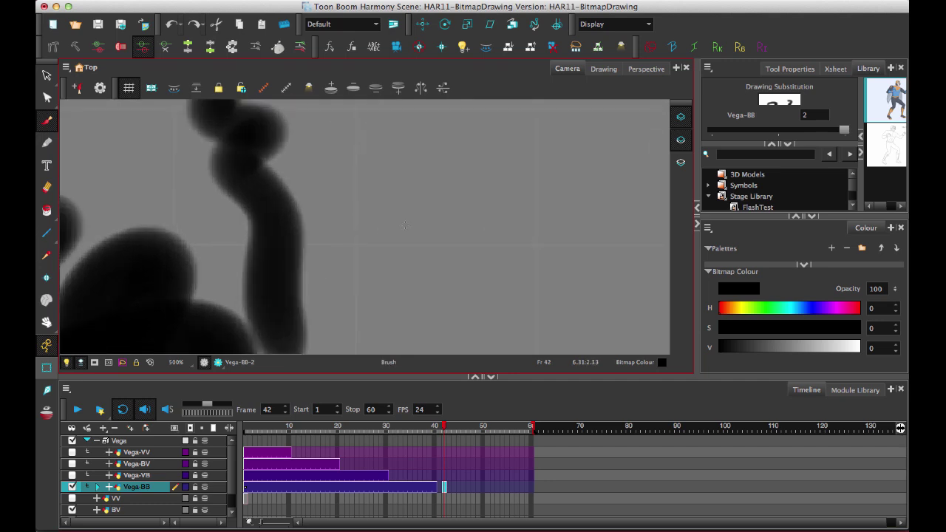
scroll(404, 224, "up", 3)
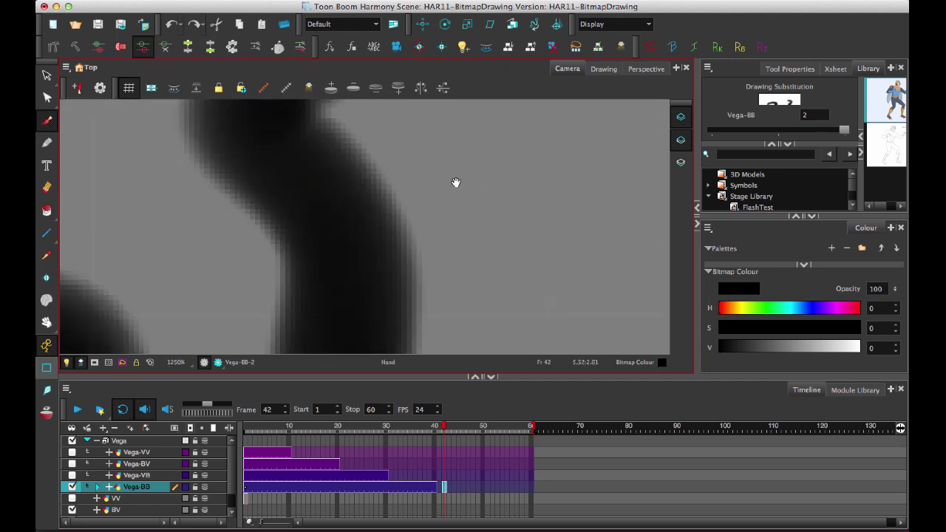
left_click_drag(456, 182, 461, 223)
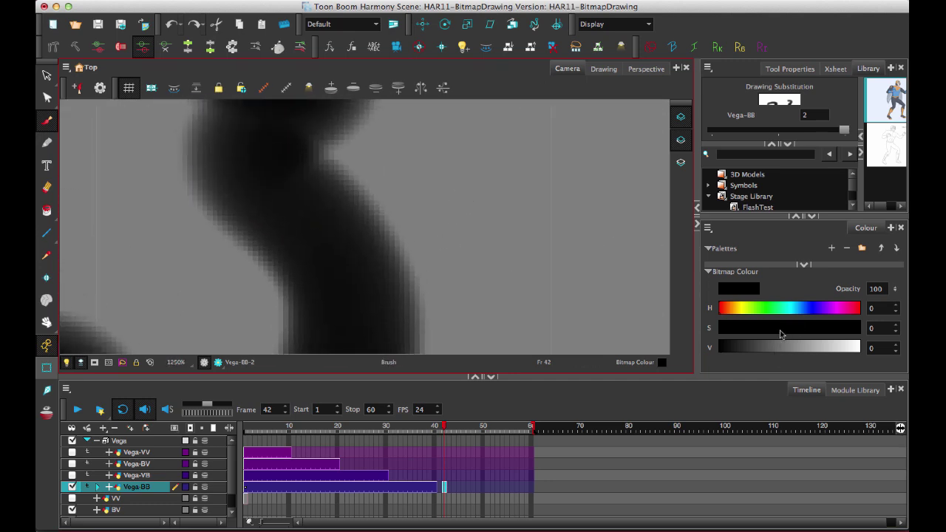
- Set the bitmap colour to hue 247, saturation 82, value 32 and paint a dark blue blob beside the narrower black stroke
left_click_drag(749, 351, 763, 347)
left_click(791, 312)
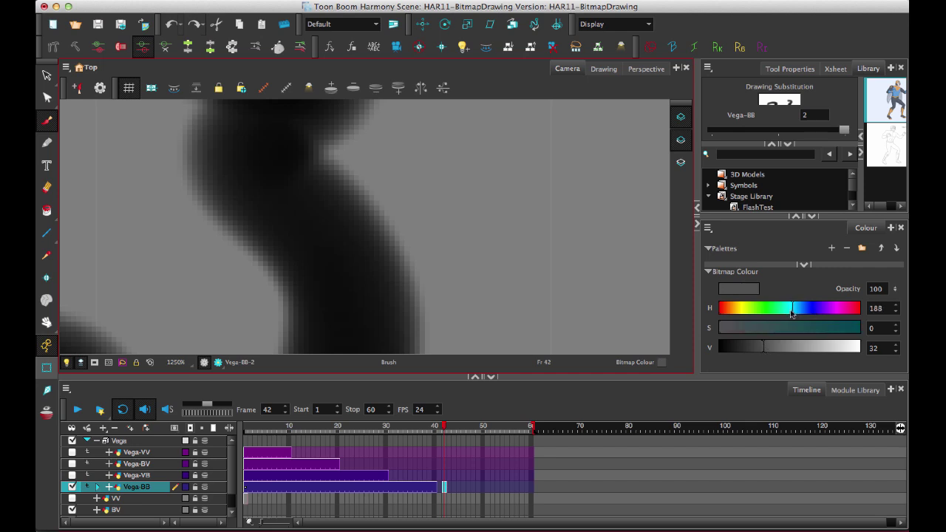
left_click(816, 309)
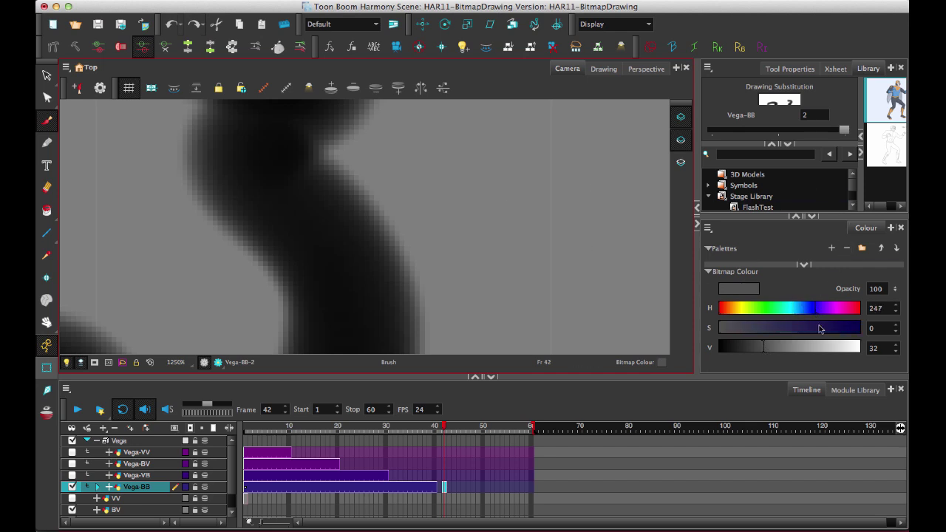
left_click_drag(820, 327, 834, 327)
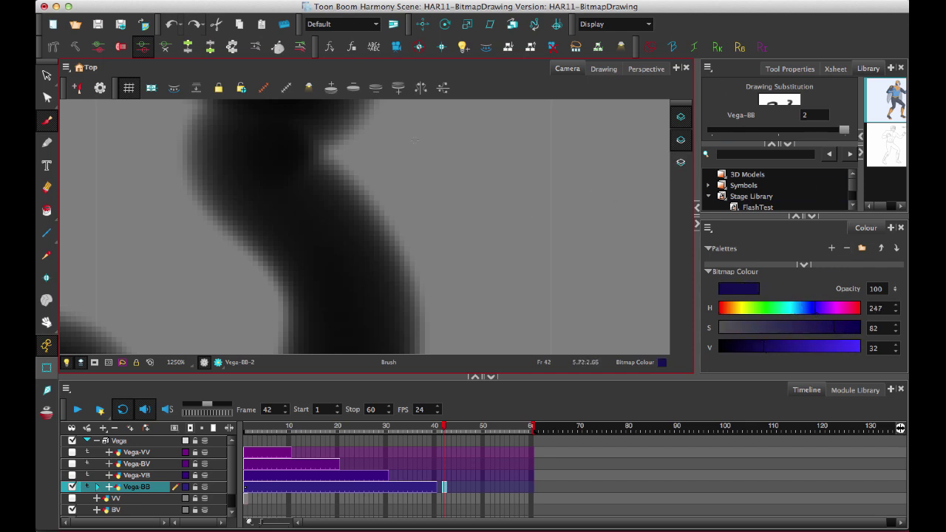
left_click_drag(437, 131, 502, 295)
left_click_drag(510, 251, 384, 200)
- Lower the bitmap colour's opacity to 28 and build up overlapping translucent blue strokes beside the dark blue blob
key("2")
key("2")
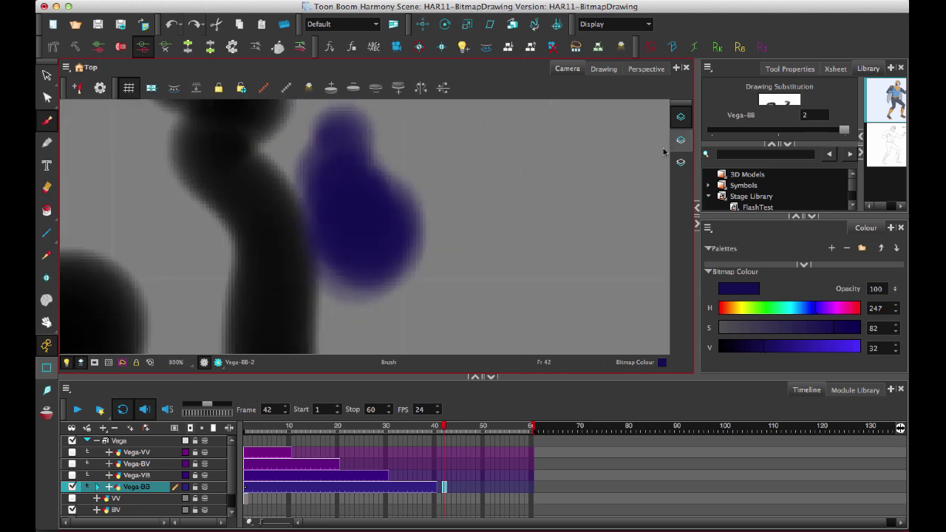
left_click_drag(895, 288, 900, 371)
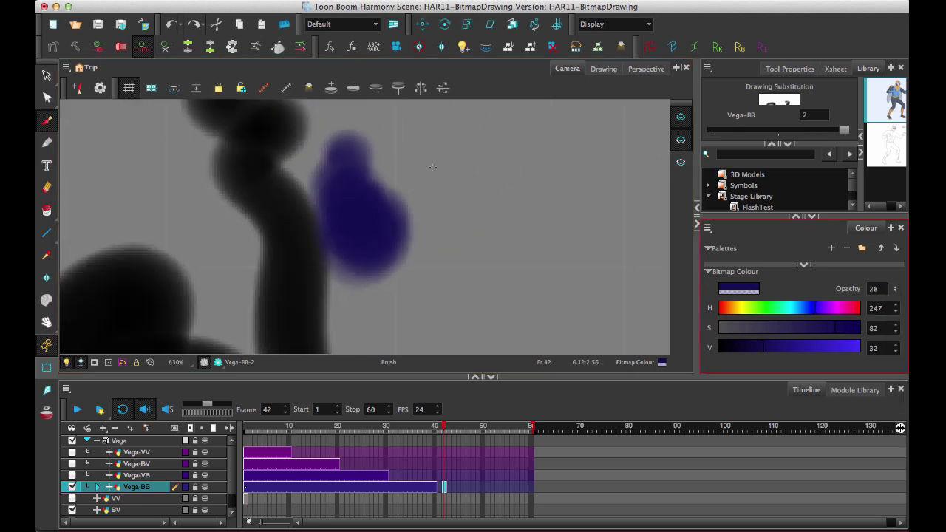
left_click_drag(403, 151, 450, 244)
left_click_drag(436, 143, 470, 272)
left_click_drag(485, 153, 468, 270)
left_click_drag(521, 170, 420, 272)
left_click_drag(502, 237, 414, 317)
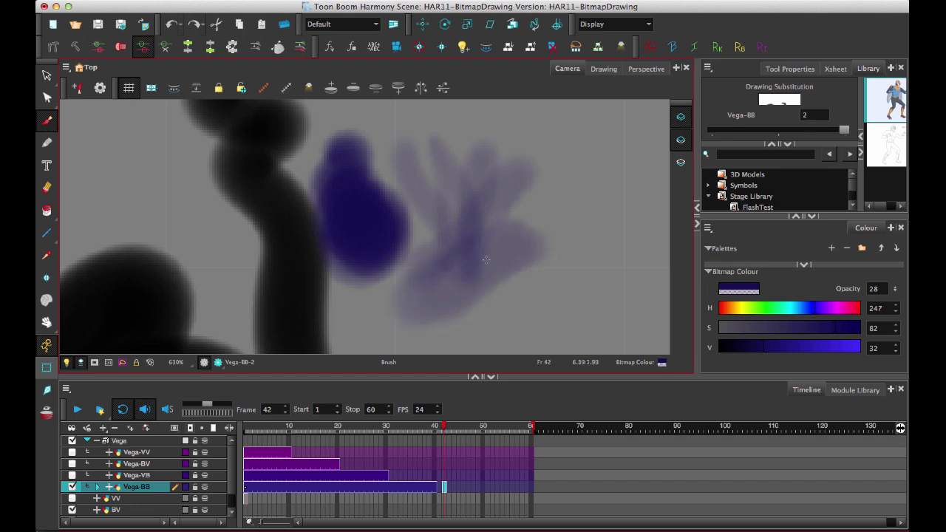
left_click_drag(429, 281, 488, 347)
mouse_move(510, 170)
left_mouse_down()
mouse_move(511, 235)
mouse_move(545, 226)
left_mouse_up()
mouse_move(547, 184)
left_mouse_down()
mouse_move(555, 325)
mouse_move(613, 347)
left_mouse_up()
- Change the bitmap colour's hue to 142 and brush translucent green over the upper part of the blue strokes
left_click(775, 309)
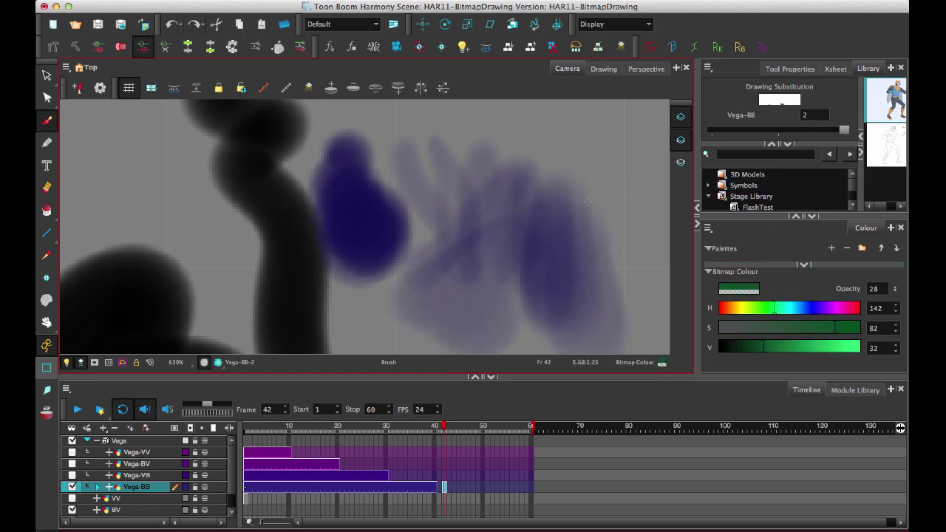
mouse_move(517, 151)
left_mouse_down()
mouse_move(466, 137)
mouse_move(584, 118)
left_mouse_up()
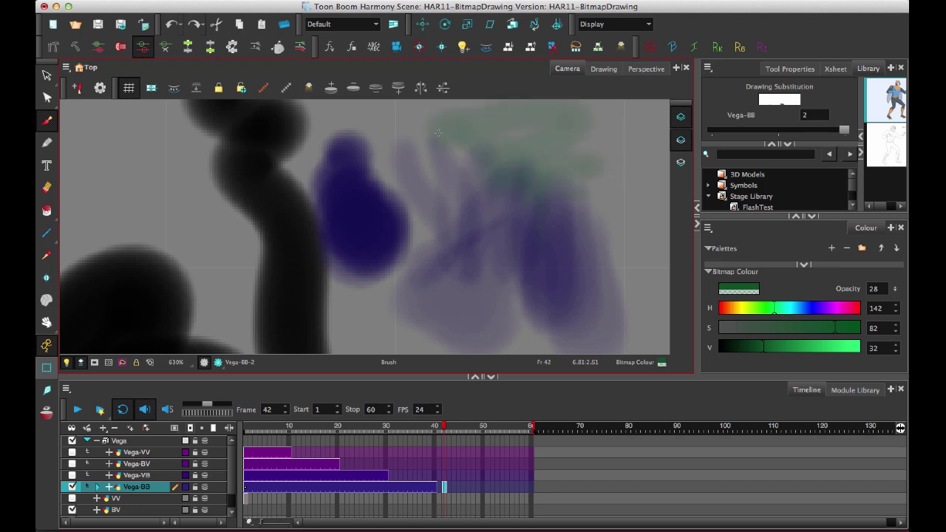
left_click_drag(577, 155, 635, 244)
left_click_drag(472, 170, 451, 152)
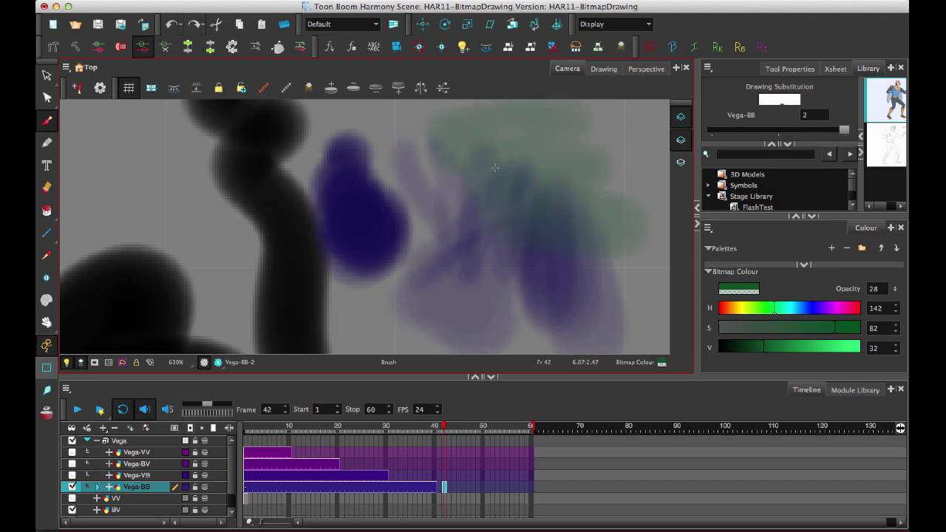
- Sample the blended blue-green where the strokes overlap and paint a denser patch across that area
left_click(556, 220, "alt")
mouse_move(517, 186)
left_mouse_down()
mouse_move(567, 225)
mouse_move(510, 182)
mouse_move(493, 200)
mouse_move(596, 223)
mouse_move(597, 250)
mouse_move(582, 214)
left_mouse_up()
left_click(572, 201, "alt")
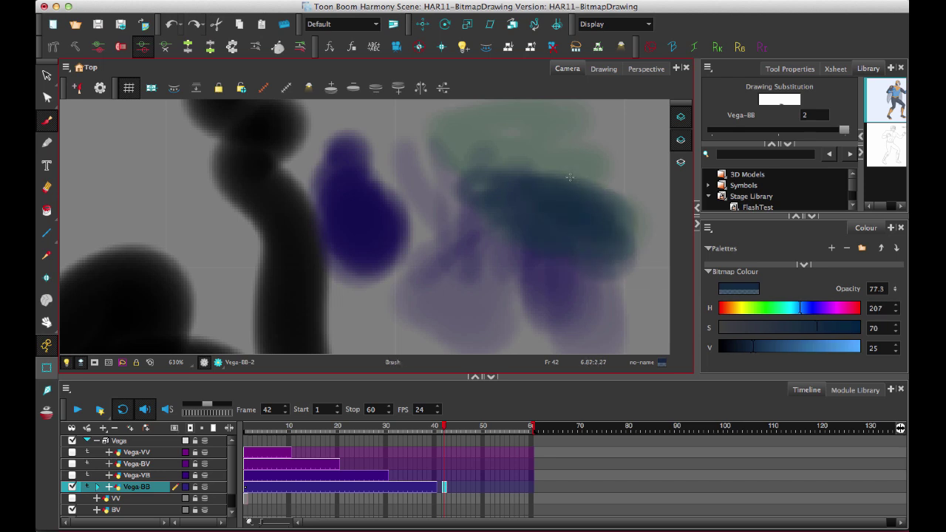
- Sample the translucent green and paint a denser green patch over the upper end of the green strokes
mouse_move(569, 177)
left_mouse_down()
mouse_move(619, 190)
mouse_move(560, 158)
mouse_move(559, 147)
mouse_move(535, 151)
mouse_move(596, 153)
mouse_move(525, 154)
mouse_move(583, 157)
mouse_move(526, 145)
mouse_move(563, 149)
left_mouse_up()
left_click(565, 154, "alt")
left_click(556, 150, "alt")
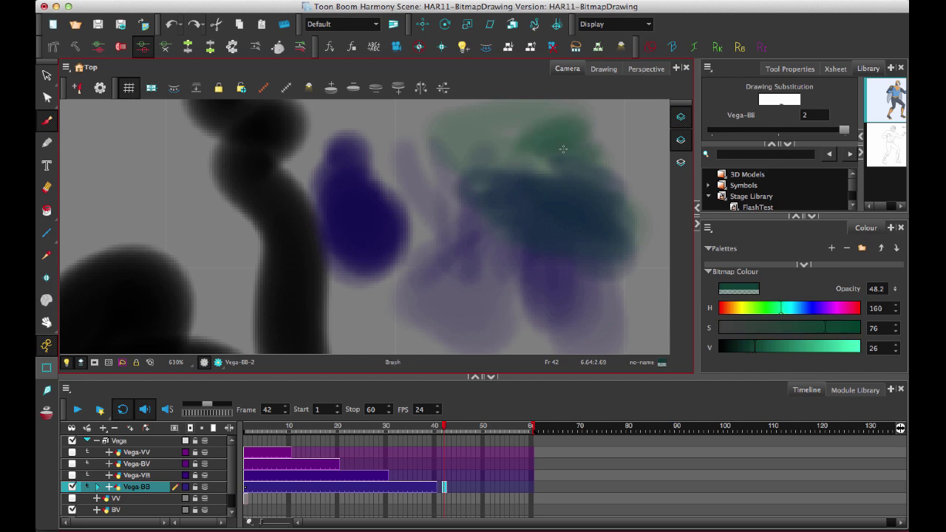
- Sample the blended blue where the blue and green strokes overlap and paint a denser blue patch along their lower edge
left_click(540, 259, "alt")
mouse_move(528, 262)
left_mouse_down()
mouse_move(613, 282)
mouse_move(538, 257)
left_mouse_up()
left_click(577, 265, "alt")
key("1")
key("1")
key("1")
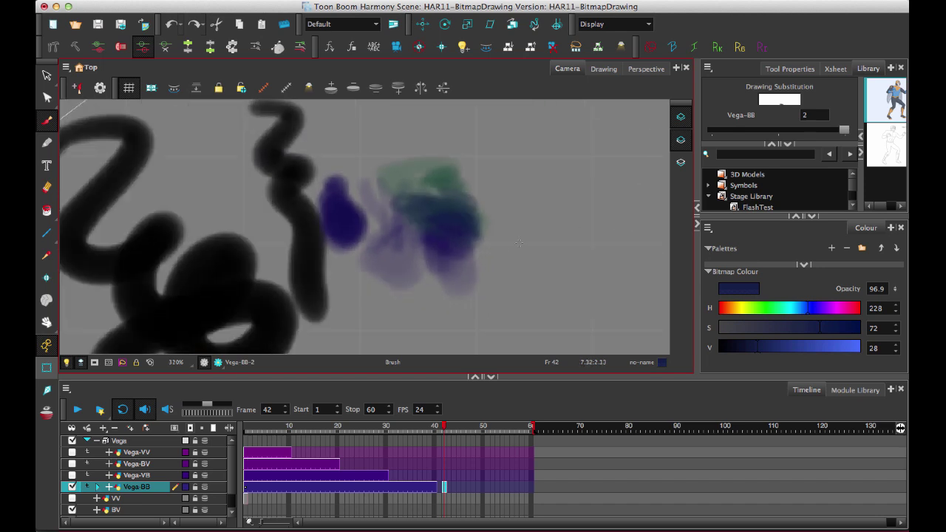
left_click_drag(461, 248, 509, 248)
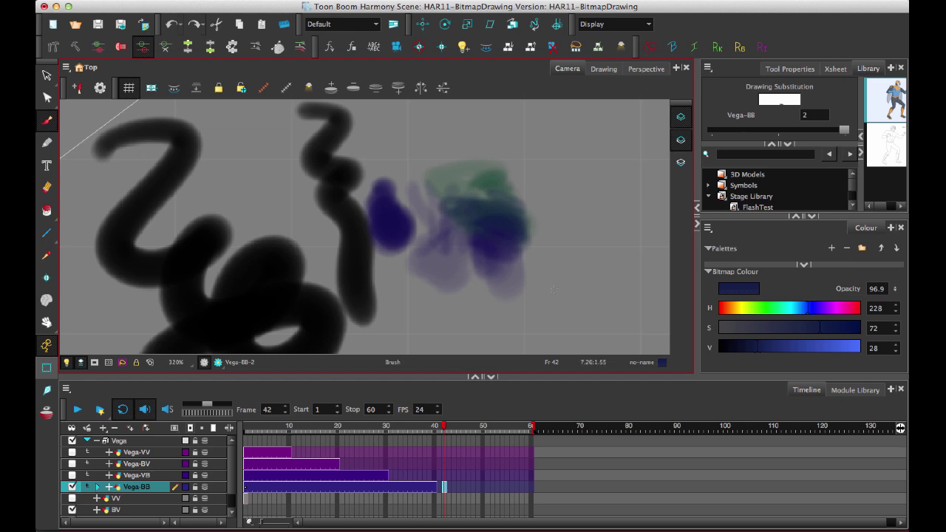
- Go to frame 19 on the Vega-BB layer and cut away the black scribble beside the character's head
left_click(309, 487)
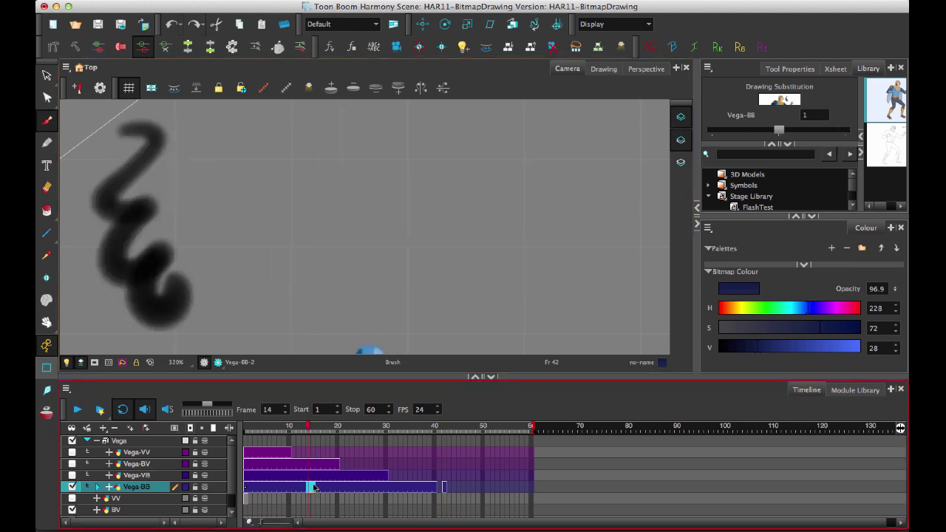
left_click(332, 489)
scroll(360, 166, "down", 2)
left_click_drag(199, 182, 297, 190)
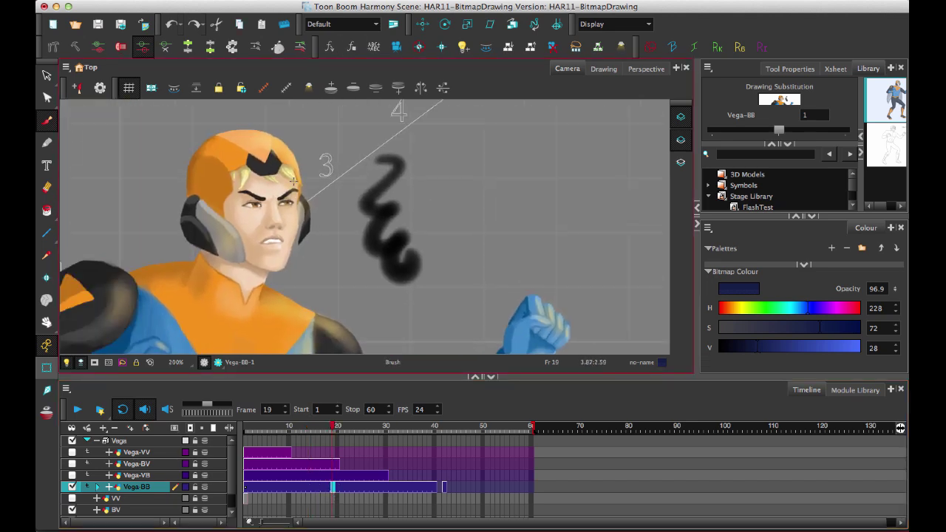
left_click_drag(46, 76, 70, 84)
mouse_move(456, 201)
left_mouse_down()
mouse_move(376, 127)
mouse_move(414, 309)
mouse_move(471, 109)
left_mouse_up()
key("Delete")
- Examine the bitmap-painted character's shading close up and as a full figure
key("space")
left_click_drag(520, 227, 616, 114)
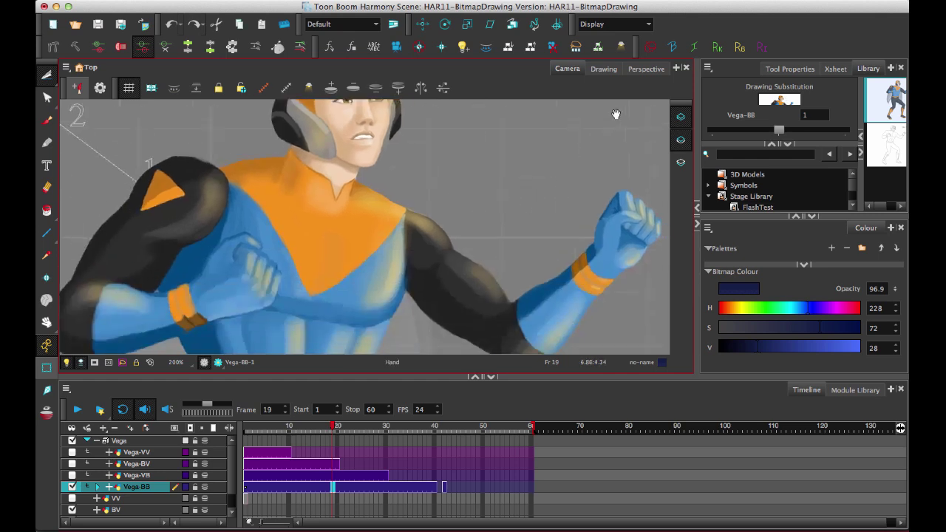
key("2")
key("2")
left_click_drag(450, 319, 511, 208)
key("1")
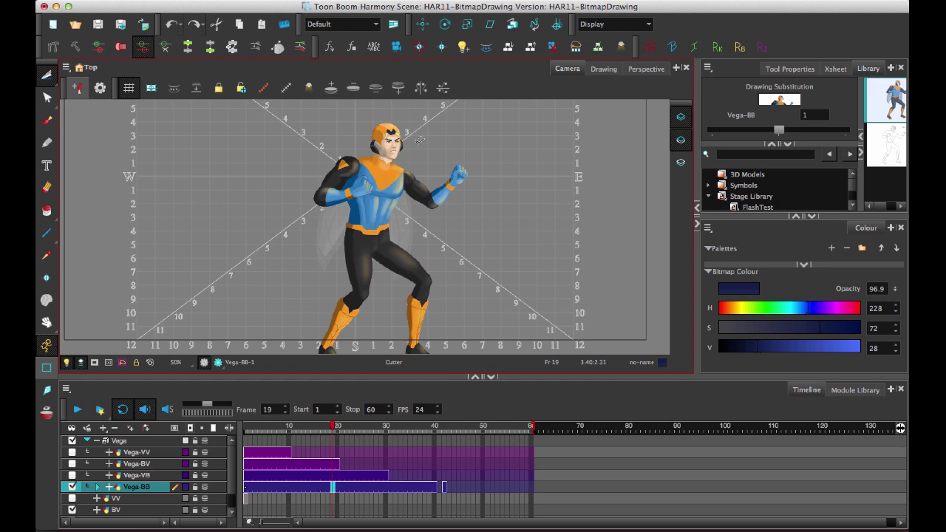
key("2")
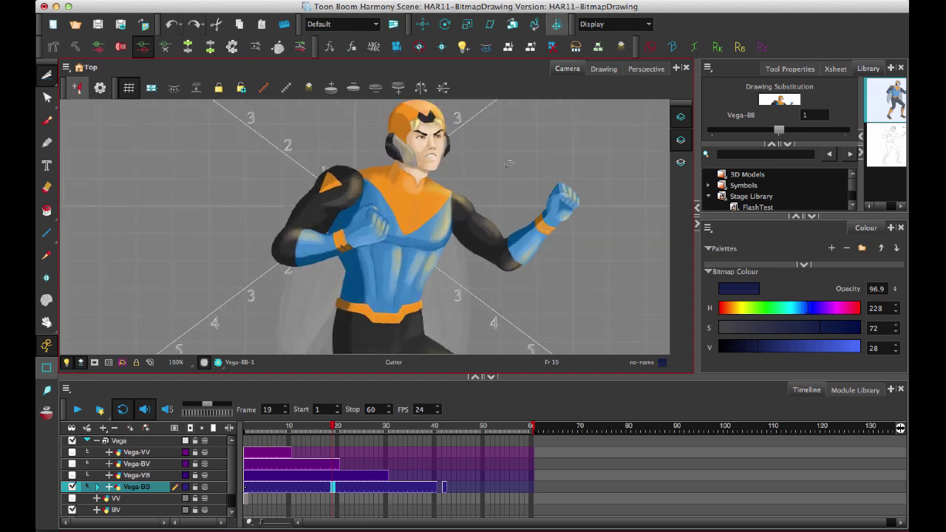
left_click_drag(578, 215, 427, 202)
- Activate the Brush tool and look through its list of bitmap brush presets
left_click(787, 70)
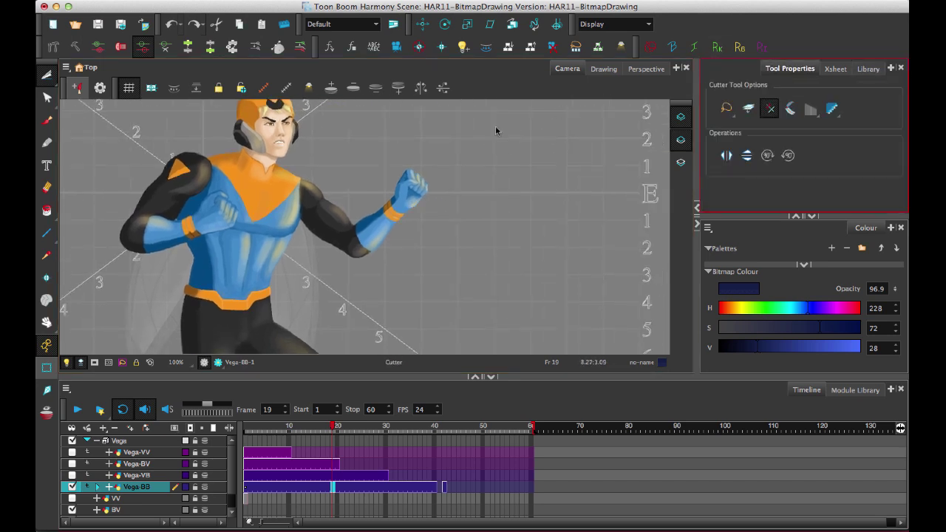
left_click(47, 123)
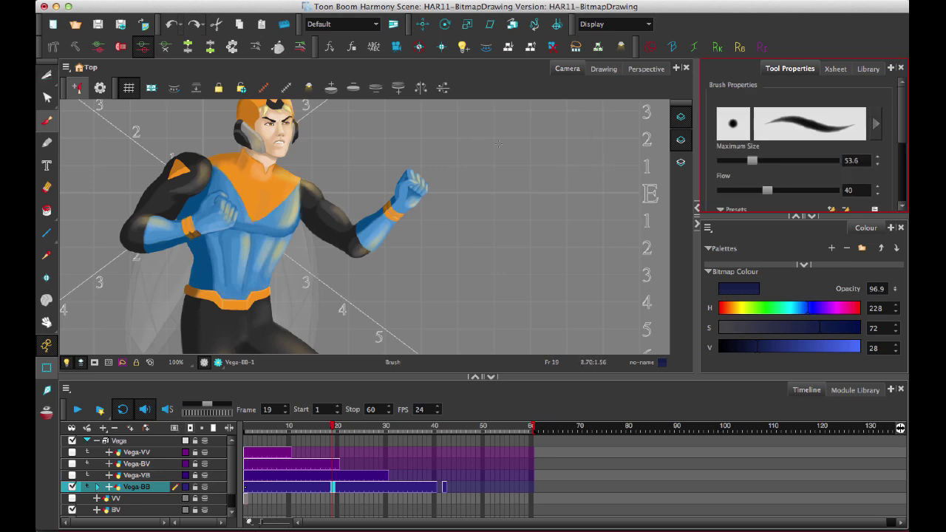
mouse_move(903, 112)
left_mouse_down()
mouse_move(906, 179)
mouse_move(905, 97)
left_mouse_up()
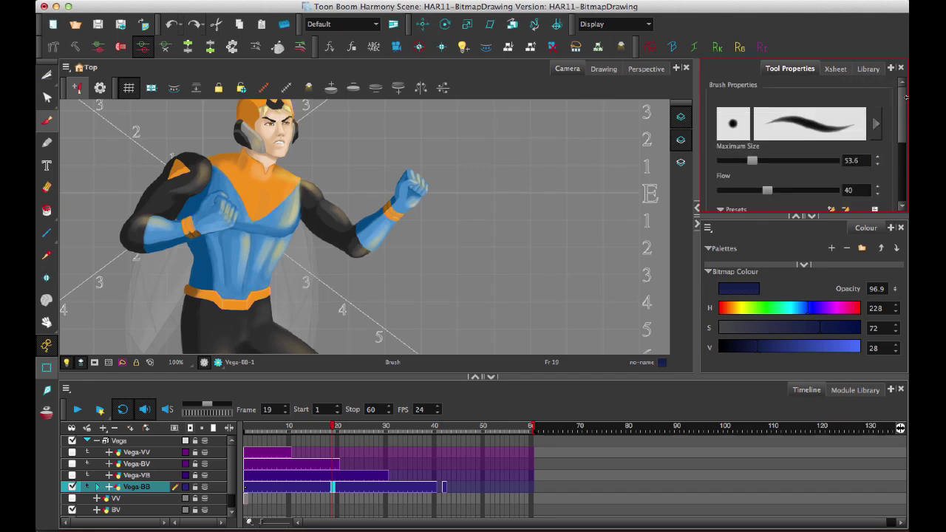
scroll(708, 188, "down", 5)
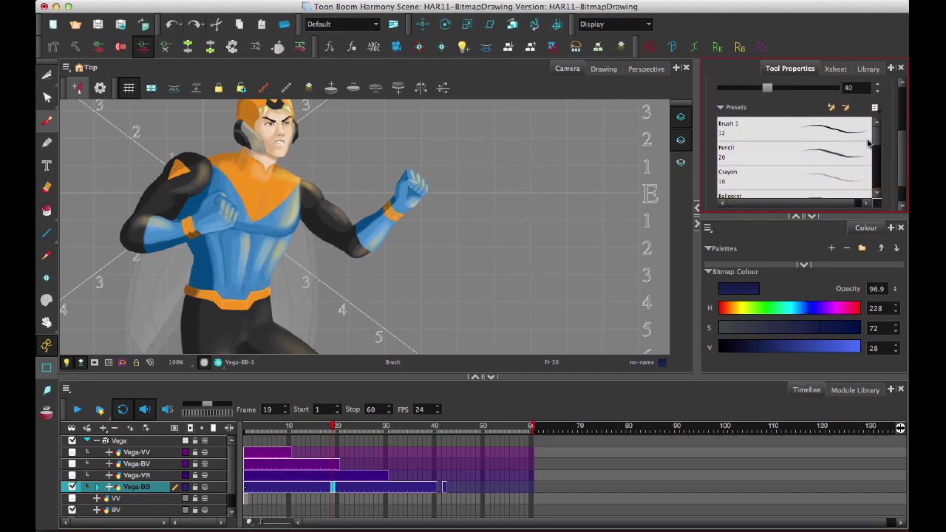
scroll(869, 143, "down", 7)
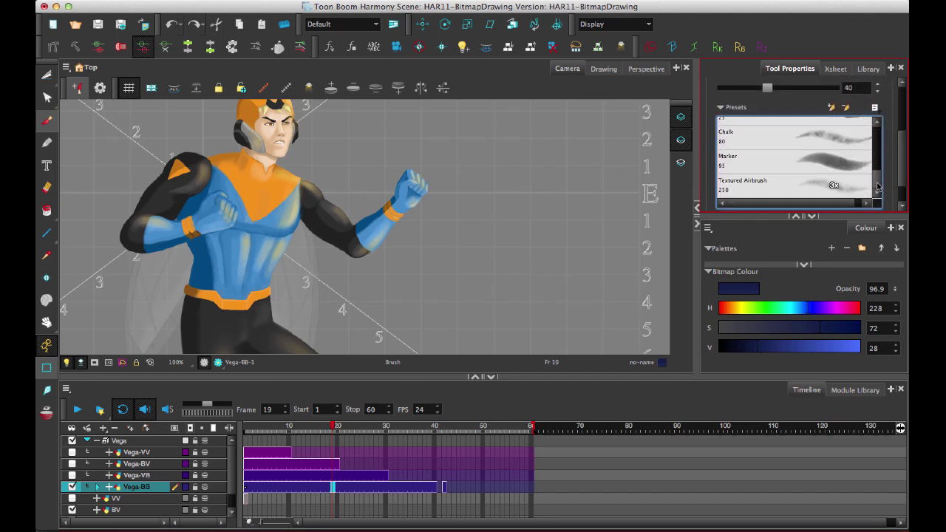
scroll(877, 186, "up", 7)
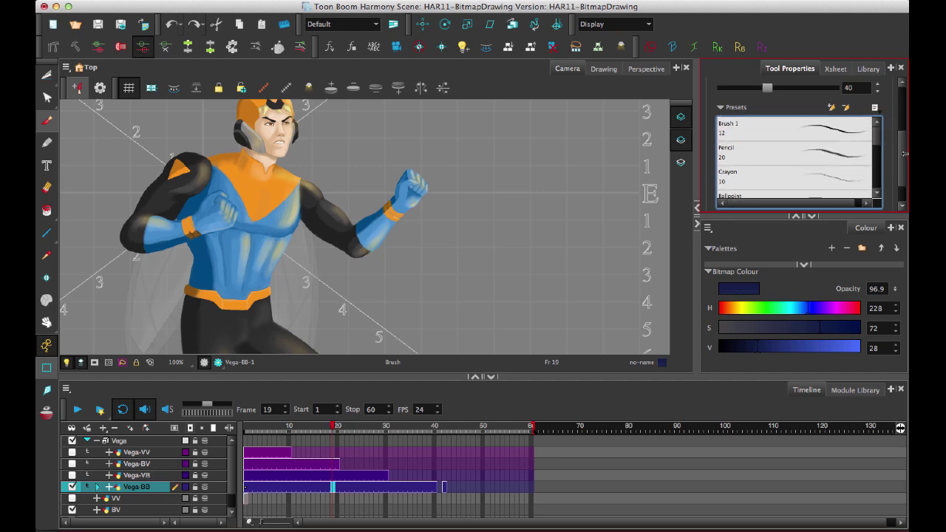
scroll(904, 153, "up", 5)
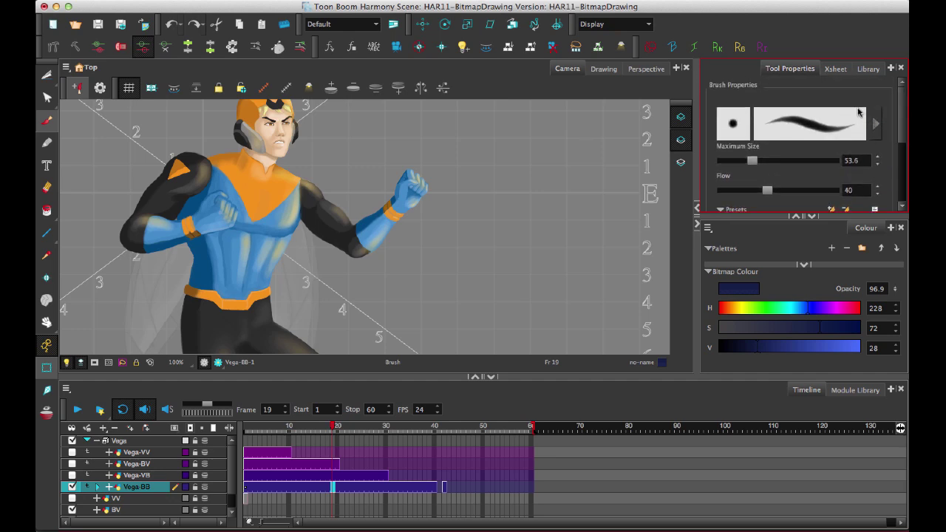
- Open the bitmap brush's detailed properties and paint test strokes beside the character, first with the current spacing, then with spacing 34.1
left_click(875, 123)
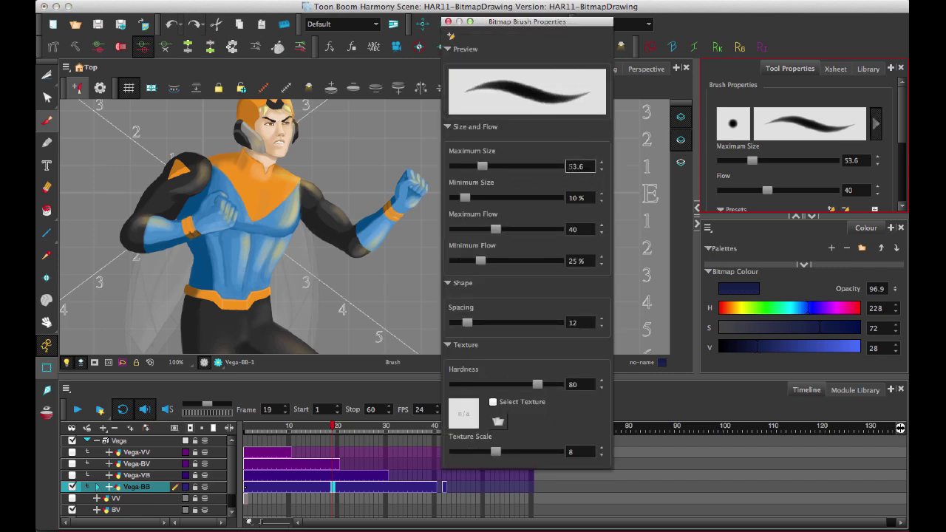
mouse_move(534, 20)
left_mouse_down()
mouse_move(562, 11)
mouse_move(712, 52)
left_mouse_up()
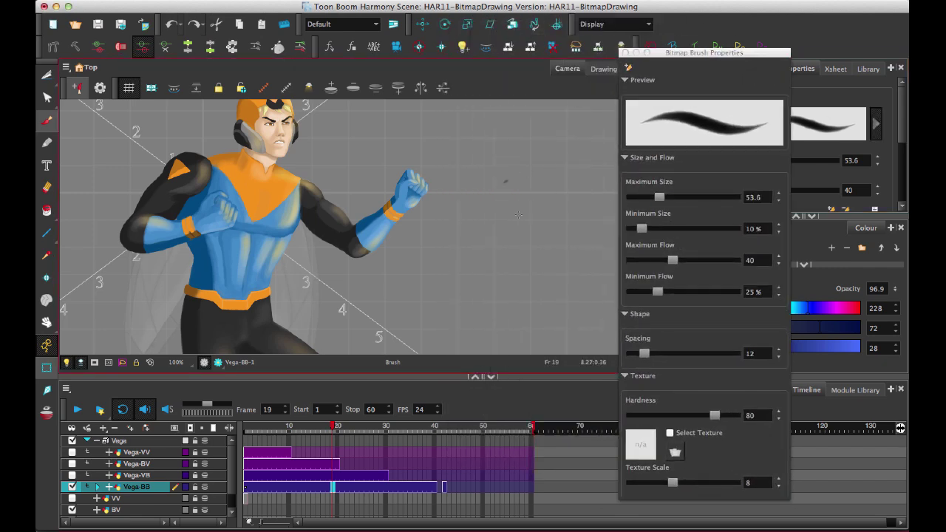
mouse_move(530, 171)
left_mouse_down()
mouse_move(505, 291)
mouse_move(543, 193)
mouse_move(580, 253)
left_mouse_up()
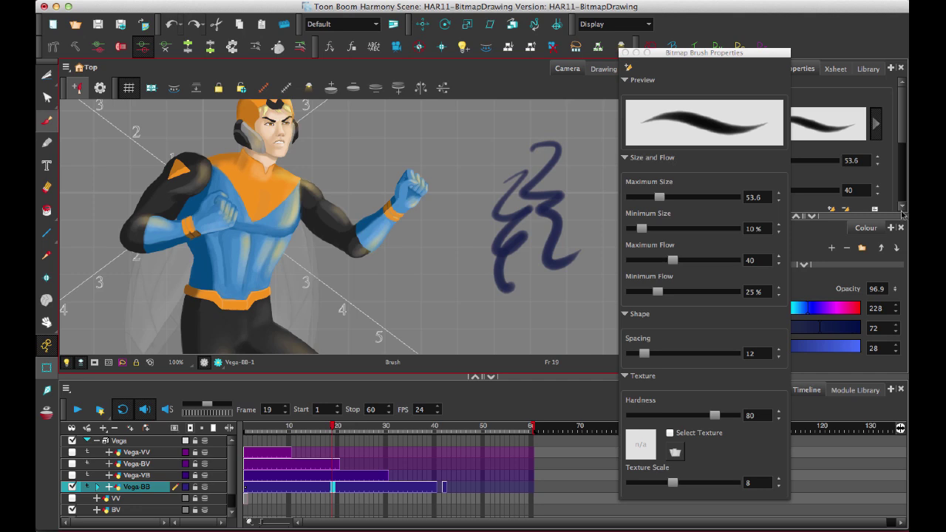
left_click_drag(651, 358, 673, 357)
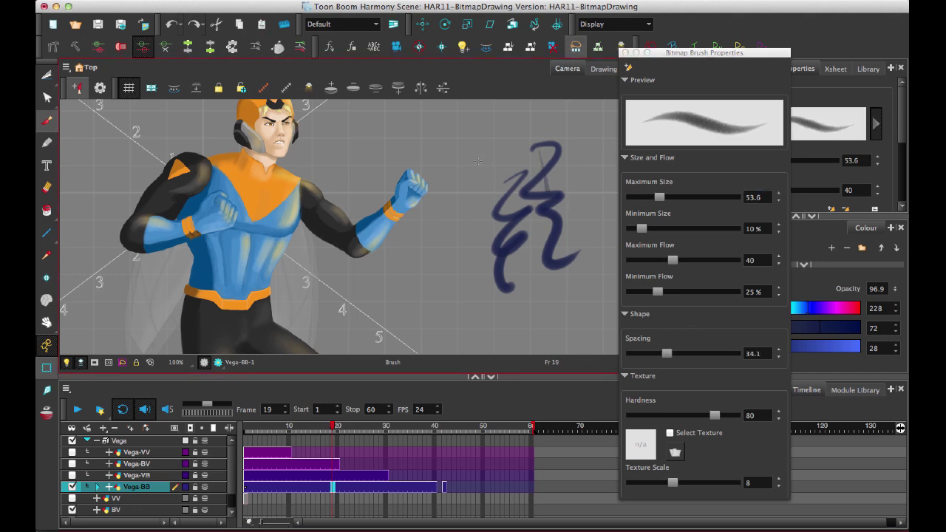
mouse_move(477, 159)
left_mouse_down()
mouse_move(475, 222)
mouse_move(451, 278)
mouse_move(480, 281)
left_mouse_up()
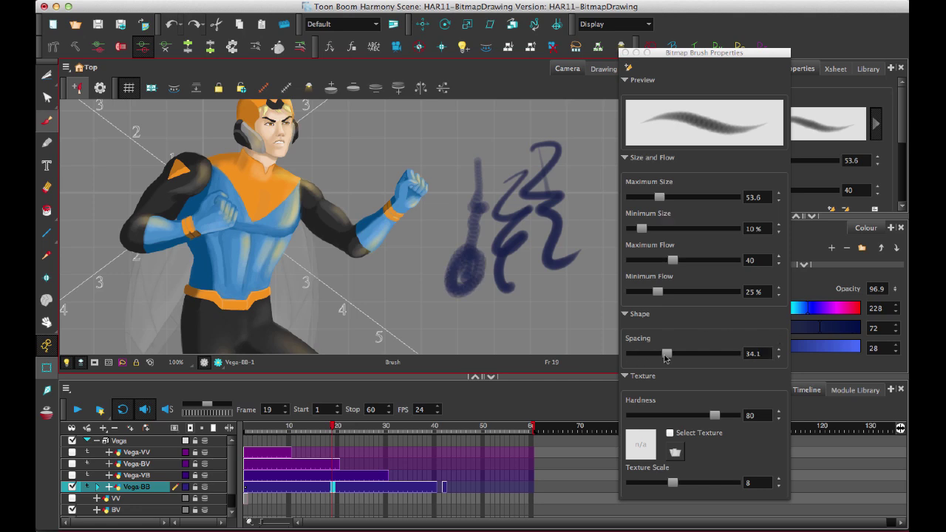
- Set the brush spacing to 8.1 and paint test strokes with hardness at 35.8, then at 62.4
left_click_drag(663, 358, 640, 354)
left_click_drag(714, 416, 668, 418)
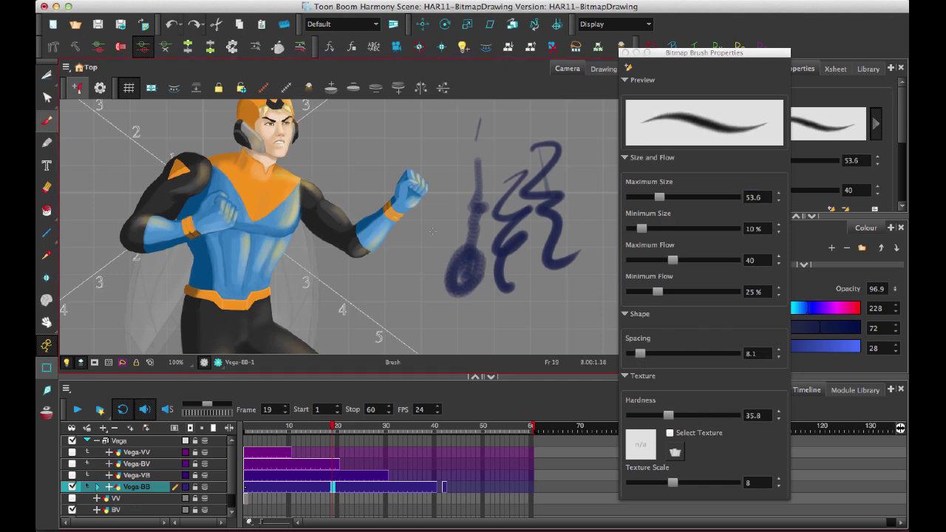
left_click_drag(432, 232, 424, 267)
mouse_move(473, 116)
left_mouse_down()
mouse_move(473, 301)
mouse_move(517, 315)
left_mouse_up()
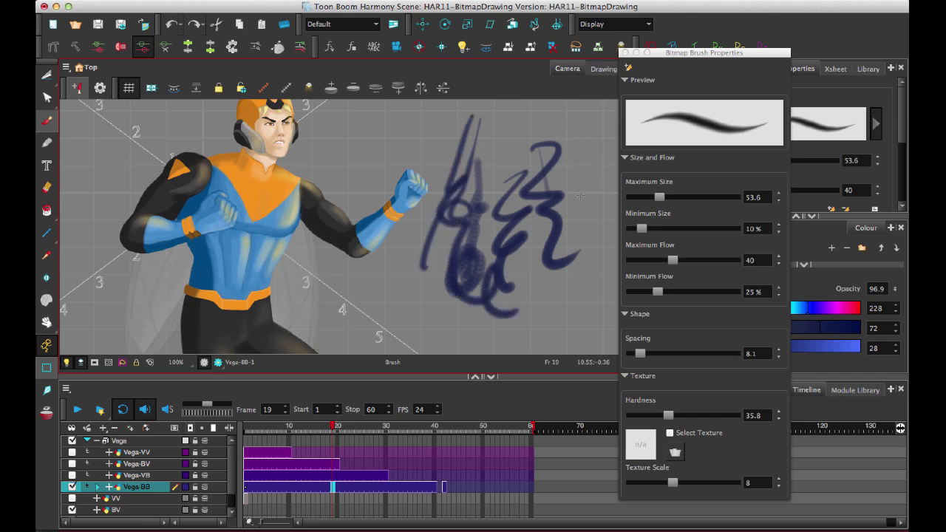
left_click_drag(563, 153, 573, 257)
left_click_drag(680, 418, 695, 418)
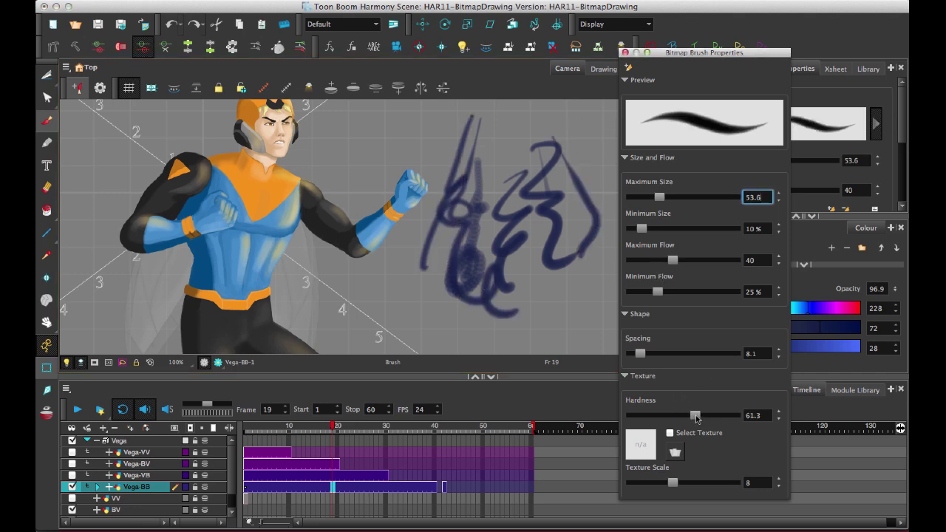
mouse_move(420, 294)
left_mouse_down()
mouse_move(521, 303)
mouse_move(575, 279)
left_mouse_up()
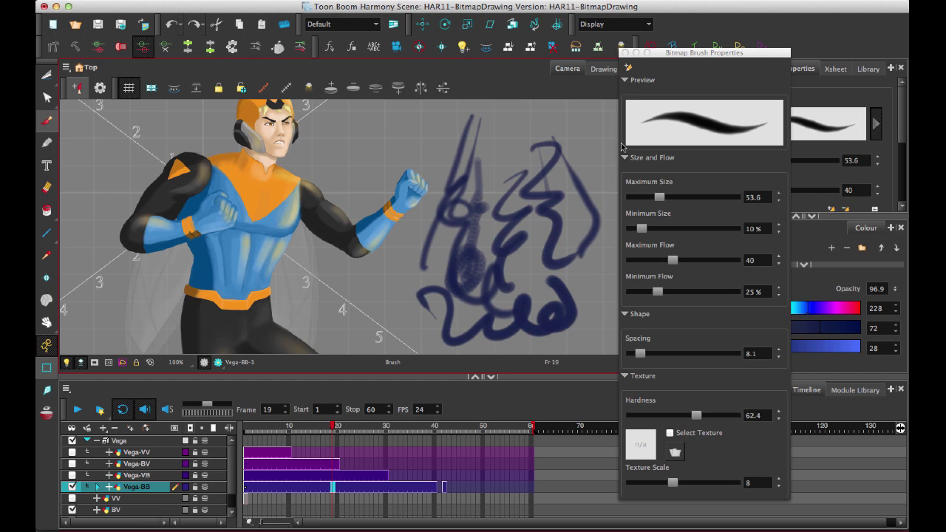
- Save the current brush settings as a new preset named LillyNewBrush and find it in the preset list
left_click(628, 69)
triple_click(673, 257)
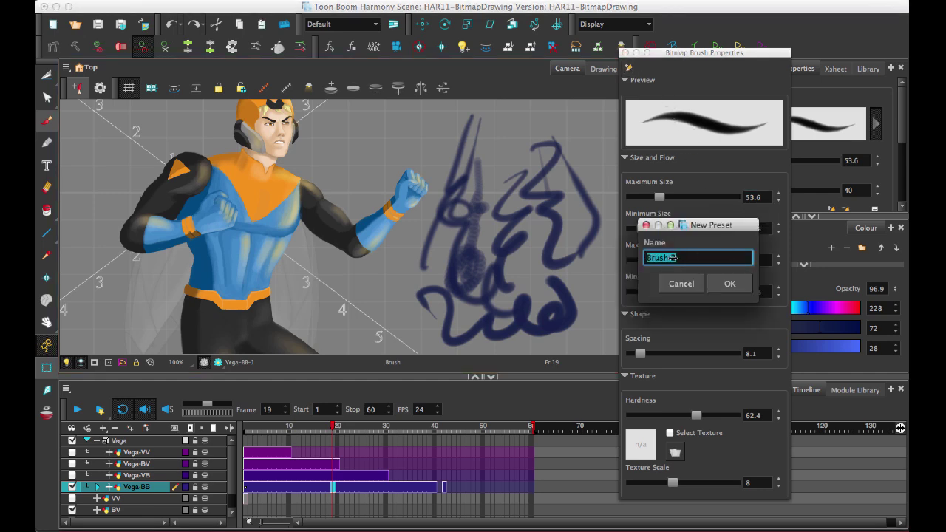
type("LillyNew")
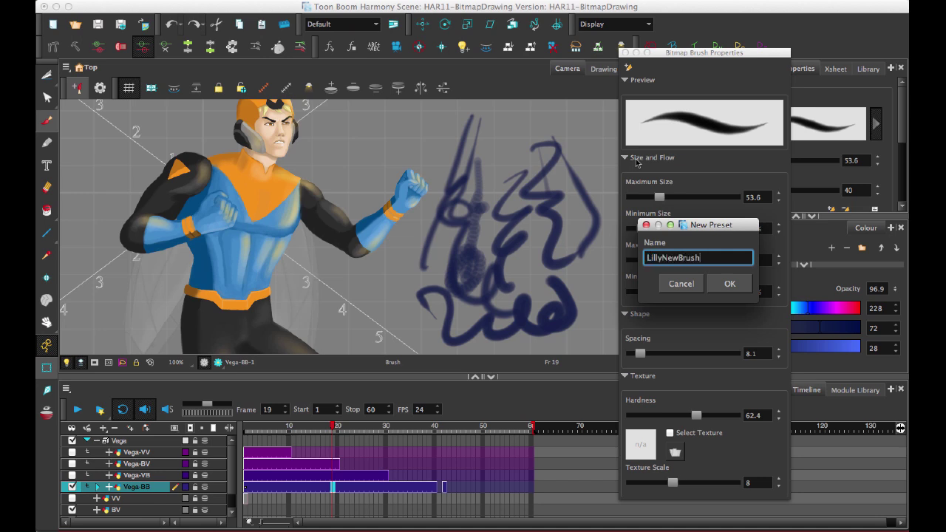
type("Brush")
key("Return")
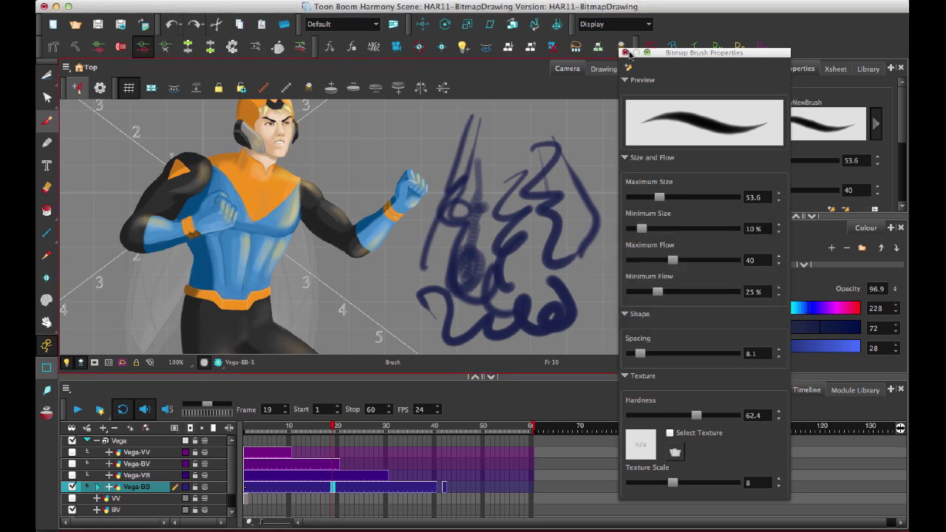
left_click(624, 52)
scroll(892, 152, "down", 5)
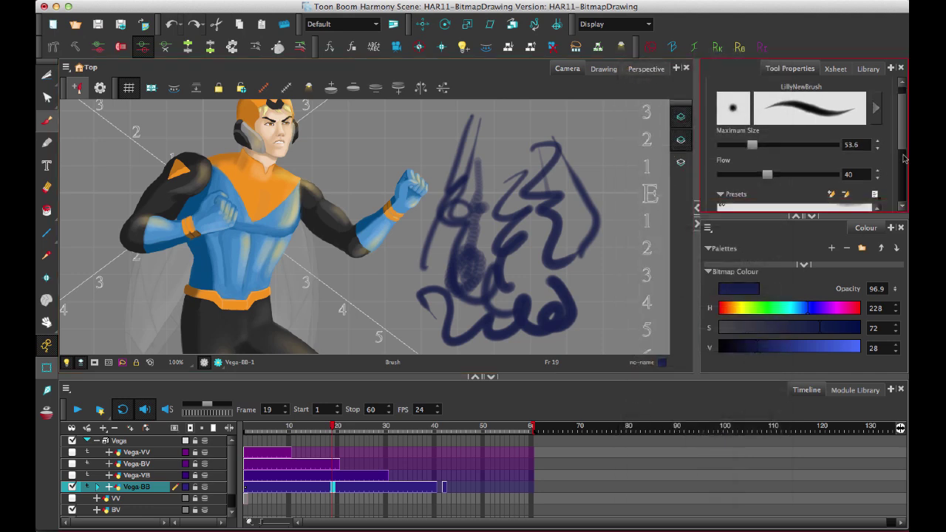
scroll(876, 142, "down", 2)
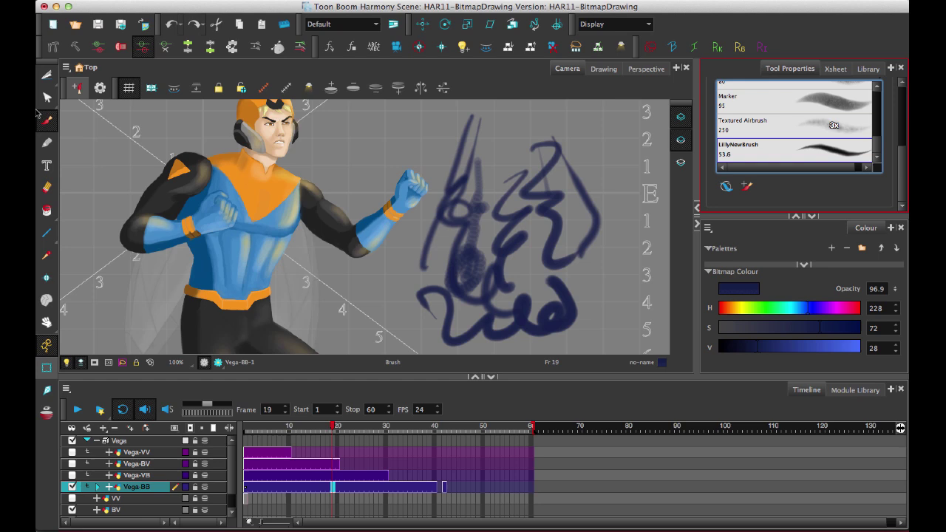
- Cut away all the blue test strokes beside the character
left_click(46, 73)
mouse_move(627, 164)
left_mouse_down()
mouse_move(520, 101)
mouse_move(450, 116)
mouse_move(440, 198)
mouse_move(410, 260)
mouse_move(474, 374)
mouse_move(640, 184)
left_mouse_up()
key("Delete")
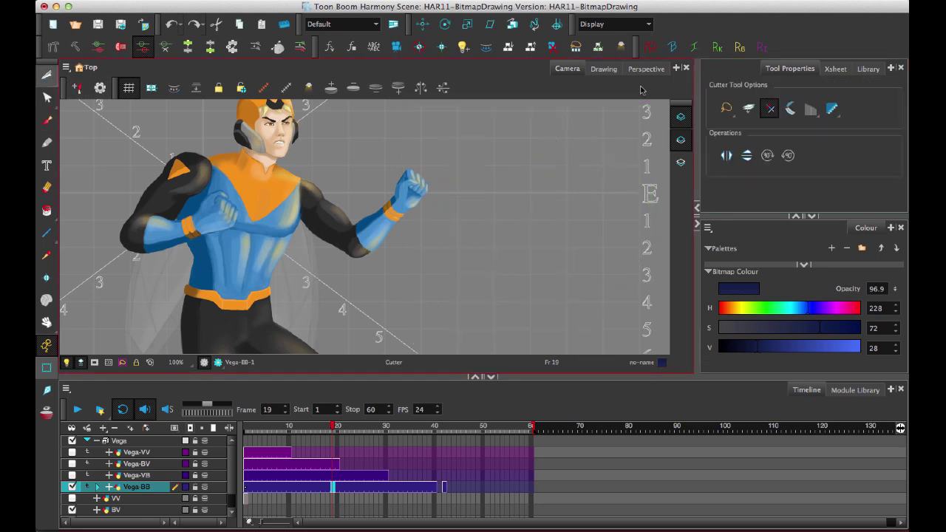
- Choose the Marker brush preset and paint a wide wavy stroke in the empty area beside the character
key("alt+b")
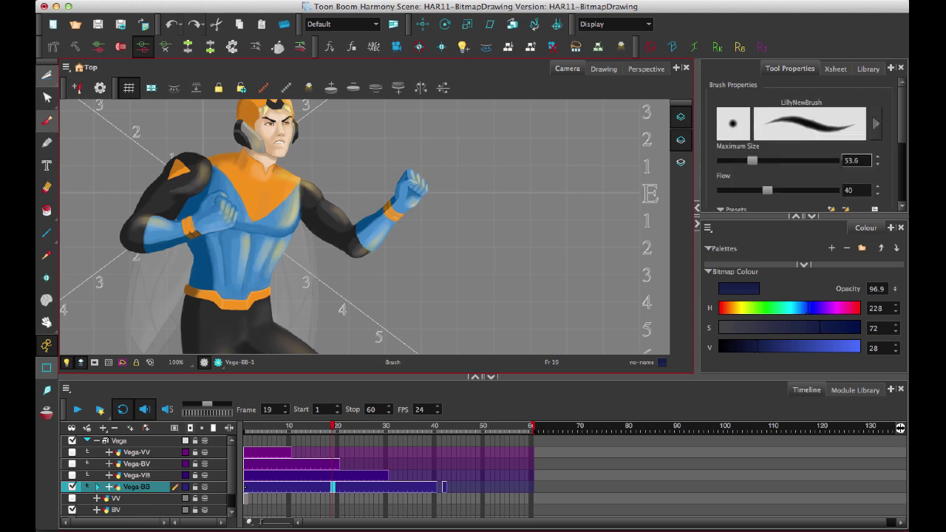
left_click_drag(901, 127, 903, 186)
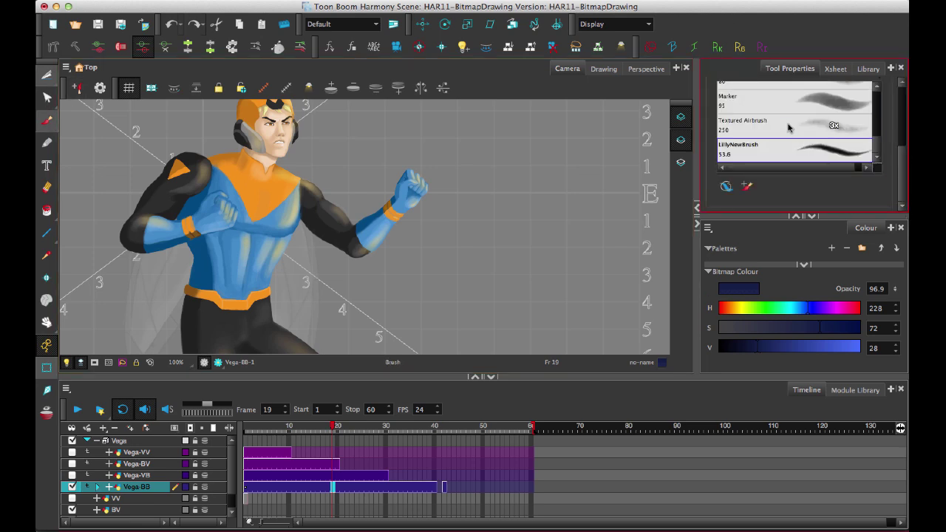
left_click(782, 100)
left_click_drag(565, 144, 584, 203)
left_click_drag(551, 256, 548, 334)
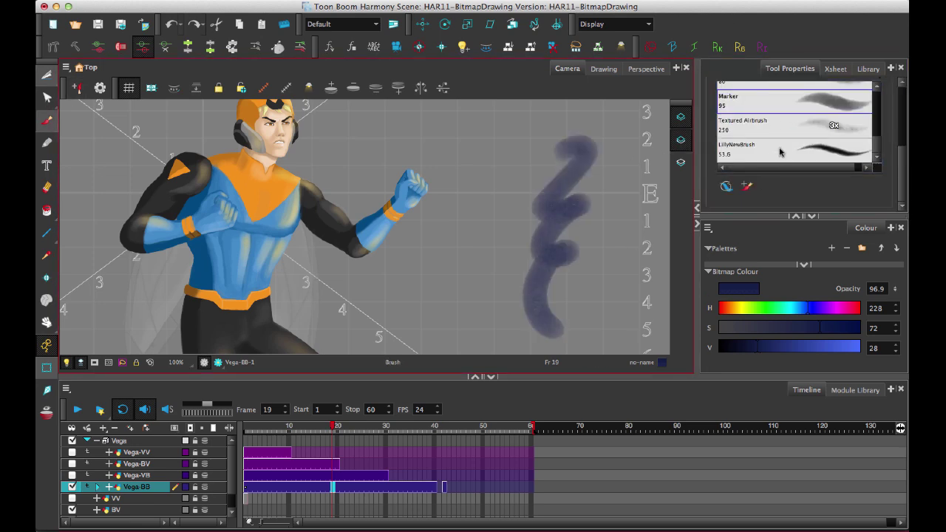
- Paint thin strokes on both sides of the marker stroke with LillyNewBrush, then another wide stroke across it with the Marker preset
left_click(781, 152)
mouse_move(469, 126)
left_mouse_down()
mouse_move(510, 117)
mouse_move(474, 322)
left_mouse_up()
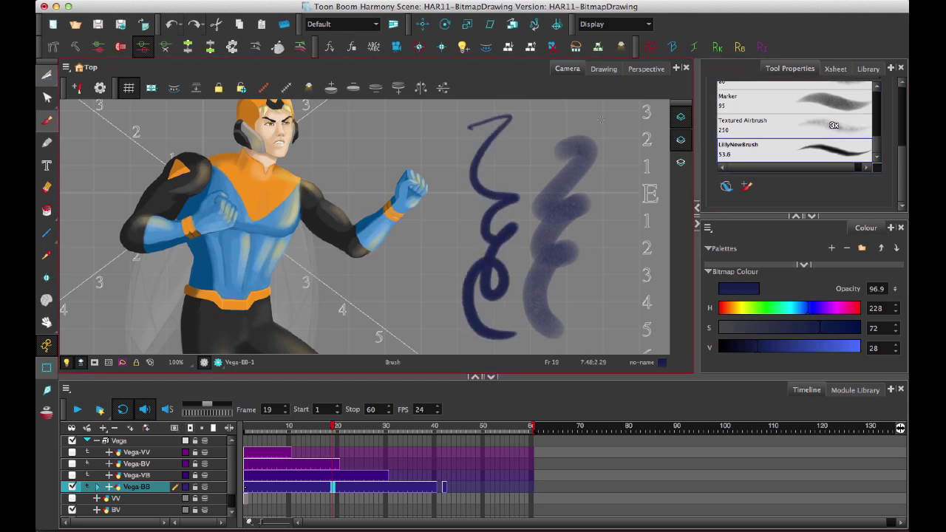
left_click_drag(600, 119, 575, 286)
left_click(776, 103)
left_click_drag(569, 144, 510, 325)
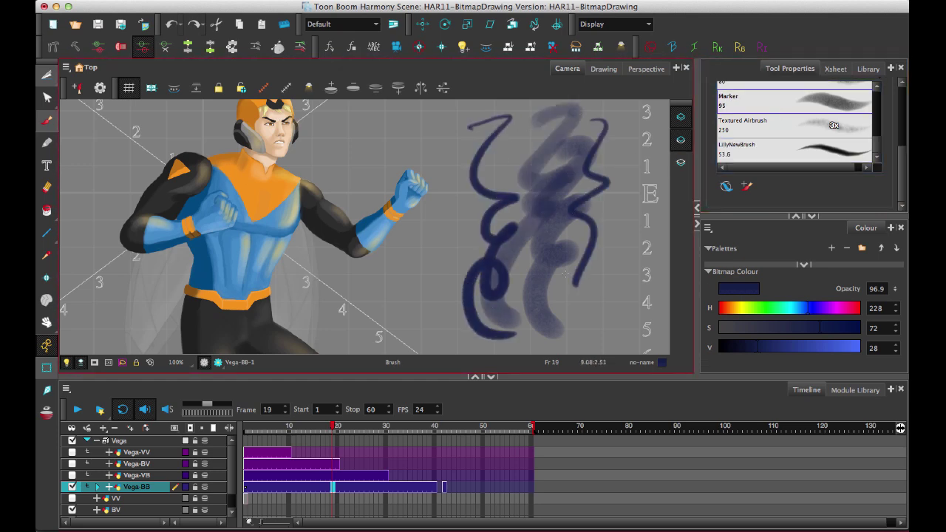
- Paint a dark green Marker stroke with hue 139 over the blue strokes and blend them using colours picked from the overlapping paint
left_click(773, 307)
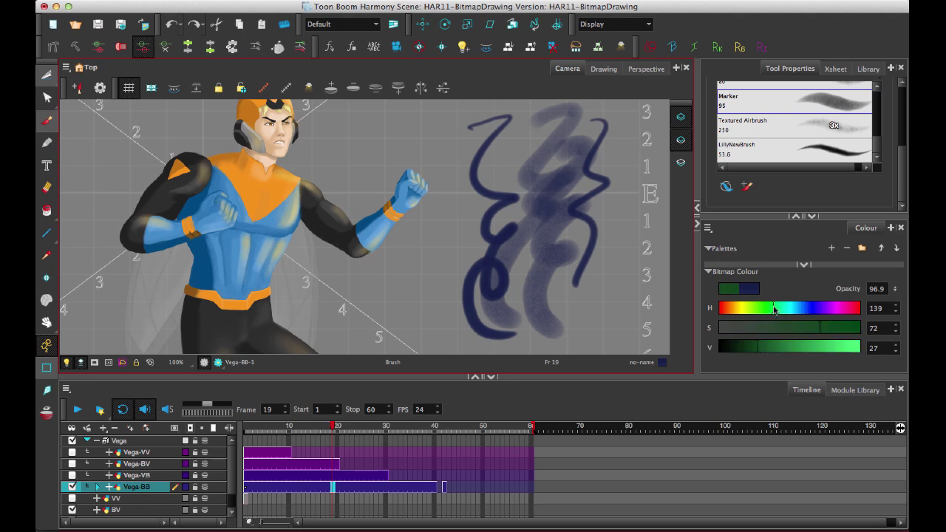
mouse_move(530, 116)
left_mouse_down()
mouse_move(502, 259)
mouse_move(518, 211)
left_mouse_up()
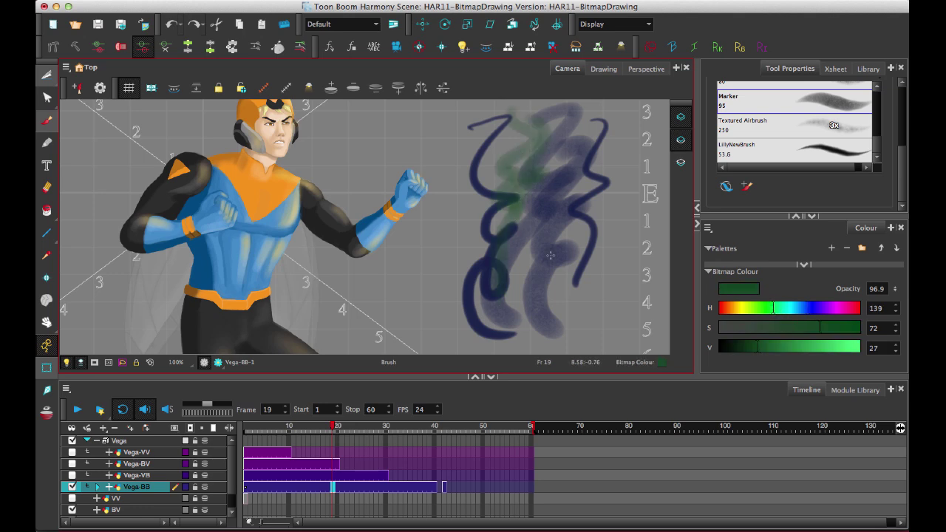
left_click(552, 119)
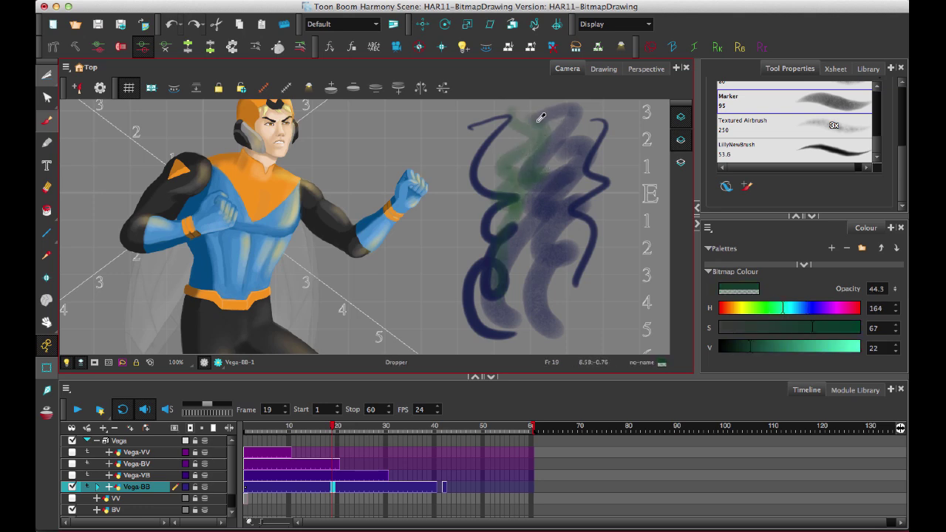
left_click_drag(553, 125, 518, 225)
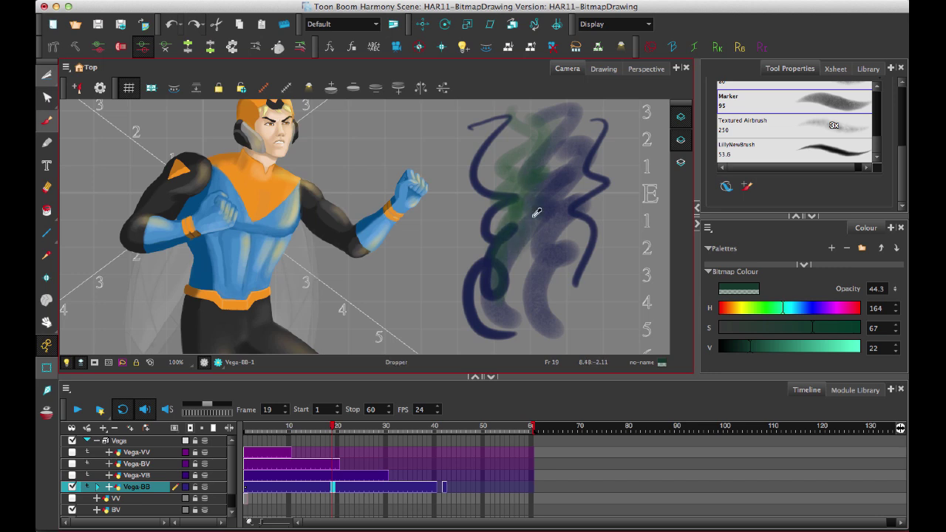
left_click(540, 207)
mouse_move(543, 191)
left_mouse_down()
mouse_move(517, 260)
mouse_move(509, 325)
left_mouse_up()
mouse_move(547, 147)
left_mouse_down()
mouse_move(565, 161)
mouse_move(543, 173)
mouse_move(518, 245)
mouse_move(541, 217)
mouse_move(526, 298)
left_mouse_up()
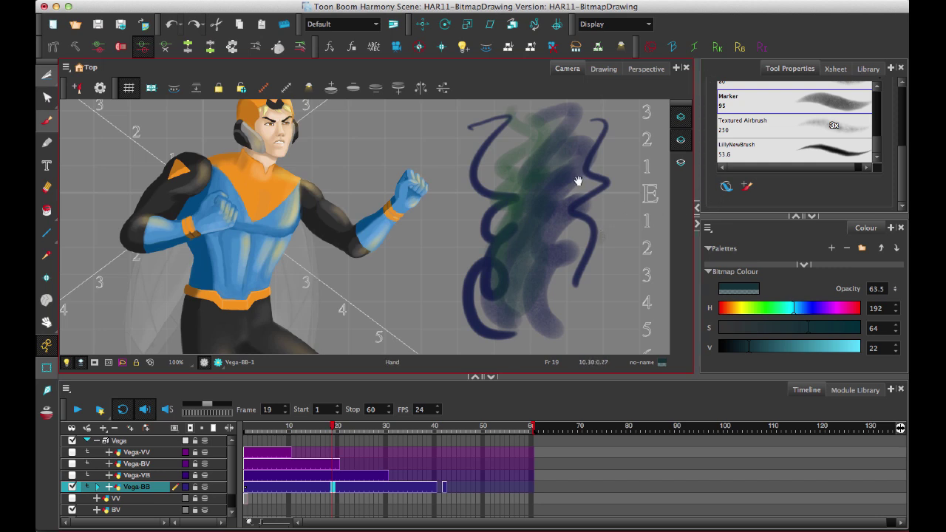
- Lasso all the test strokes beside the character with the Cutter tool and clear the selection
left_click_drag(579, 181, 580, 190)
key("1")
key("1")
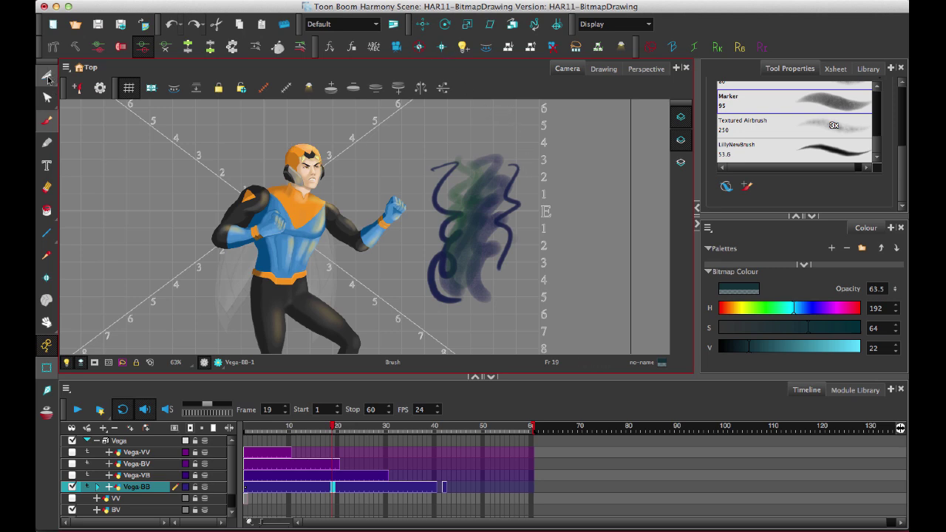
left_click(46, 76)
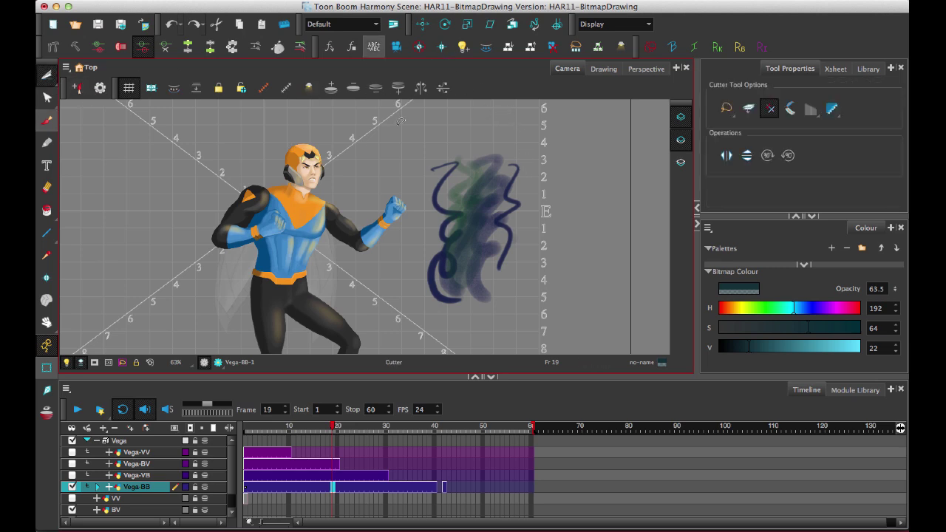
left_click_drag(408, 294, 535, 164)
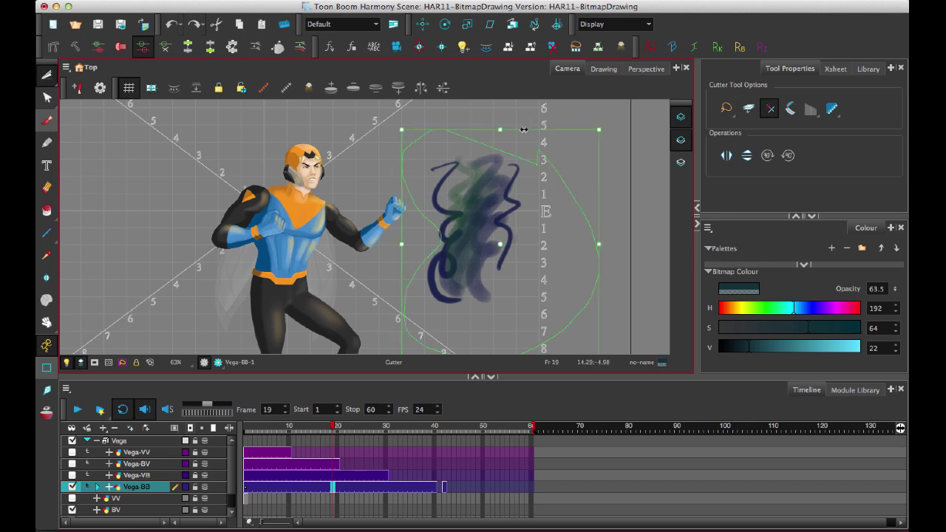
key("Escape")
- Open the Vega-VV drawing at frame 5 in the Drawing view and select individual vector shapes on the raised forearm and wristband
left_click_drag(47, 76, 70, 69)
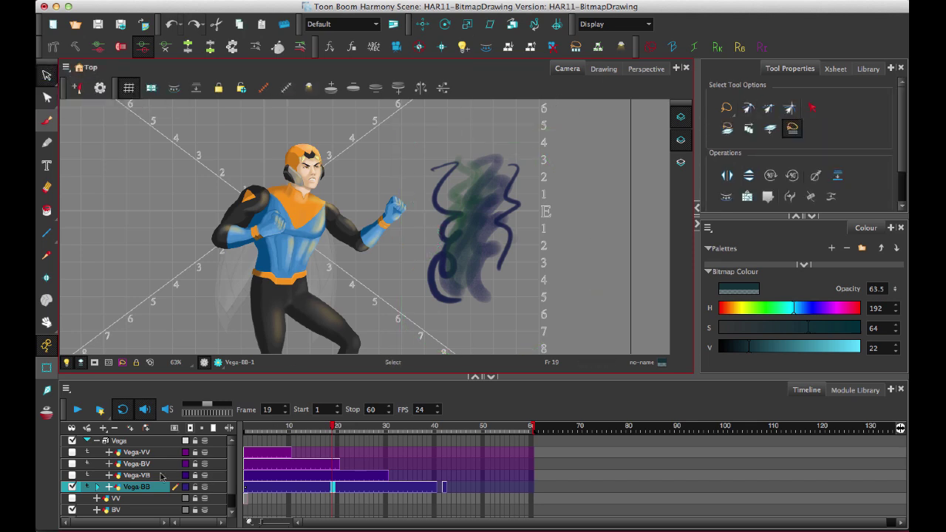
left_click(603, 69)
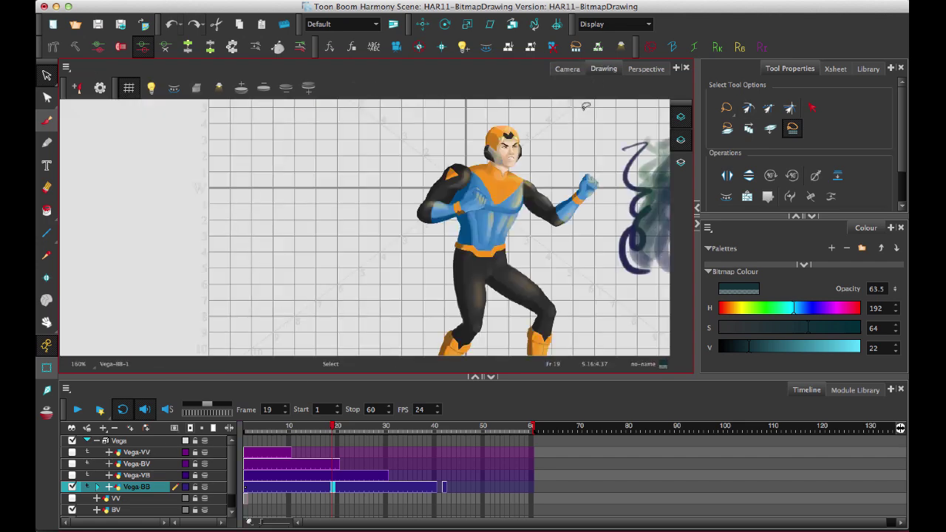
left_click(266, 452)
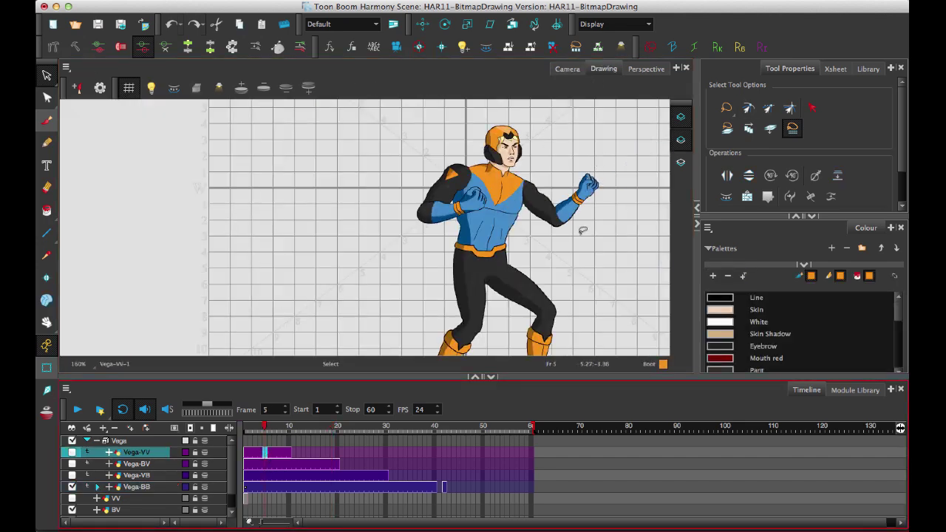
scroll(584, 240, "up", 4)
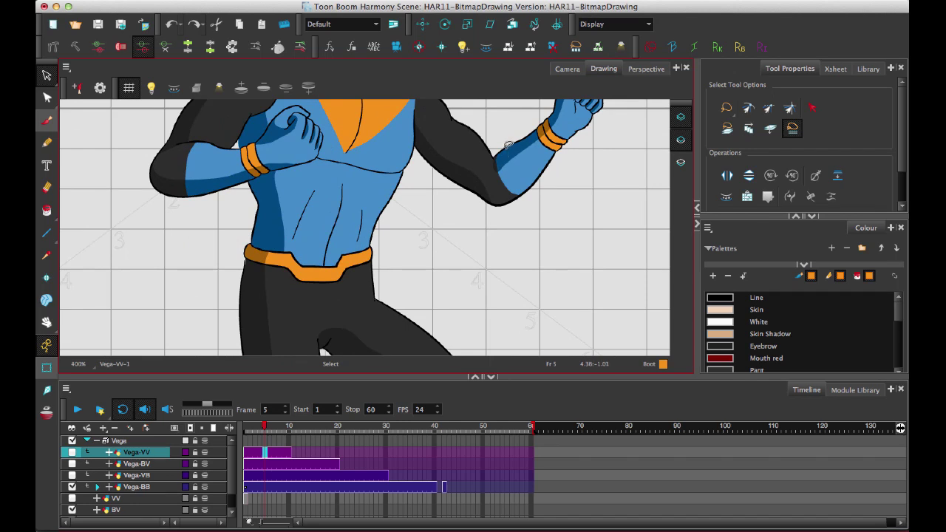
left_click(507, 151)
left_click(515, 176)
left_click(552, 136)
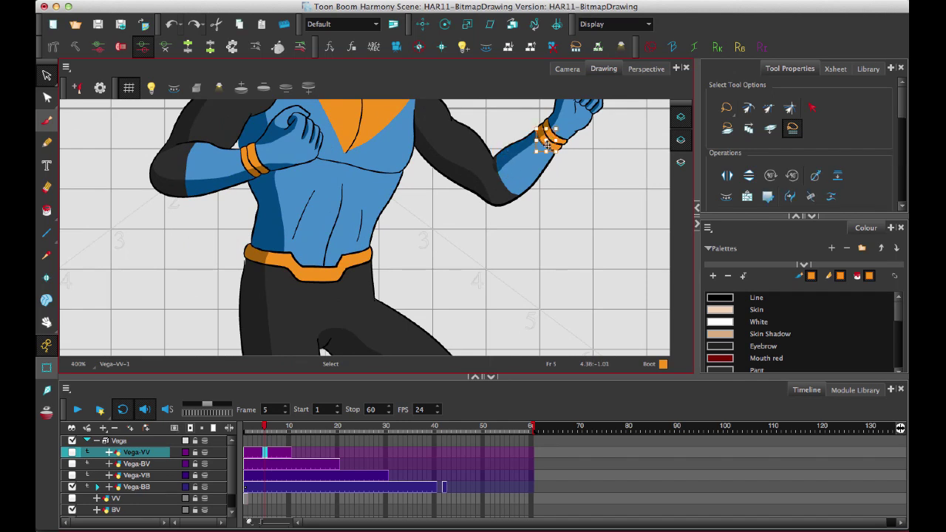
- Show the Vega-BB bitmap drawing at frame 38 in the Camera view and examine its painted arms, wristbands and chest up close
left_click(569, 69)
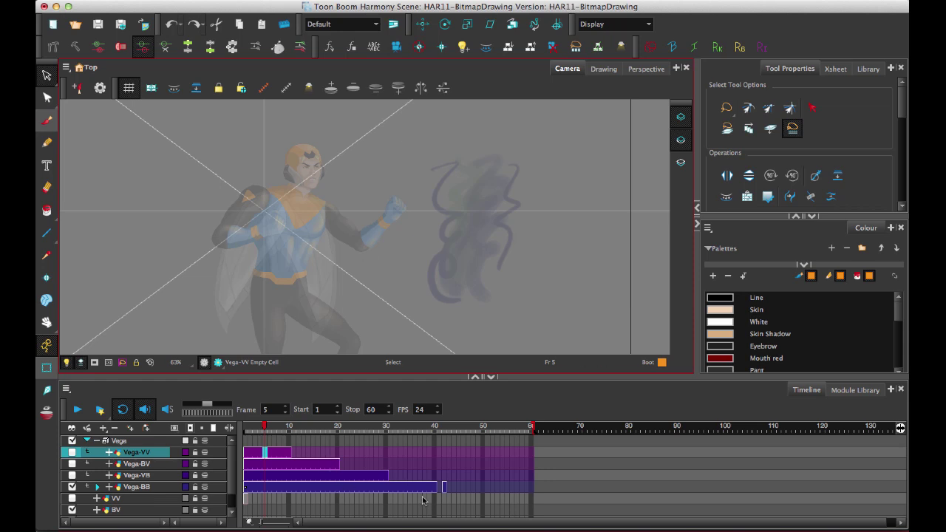
left_click(424, 487)
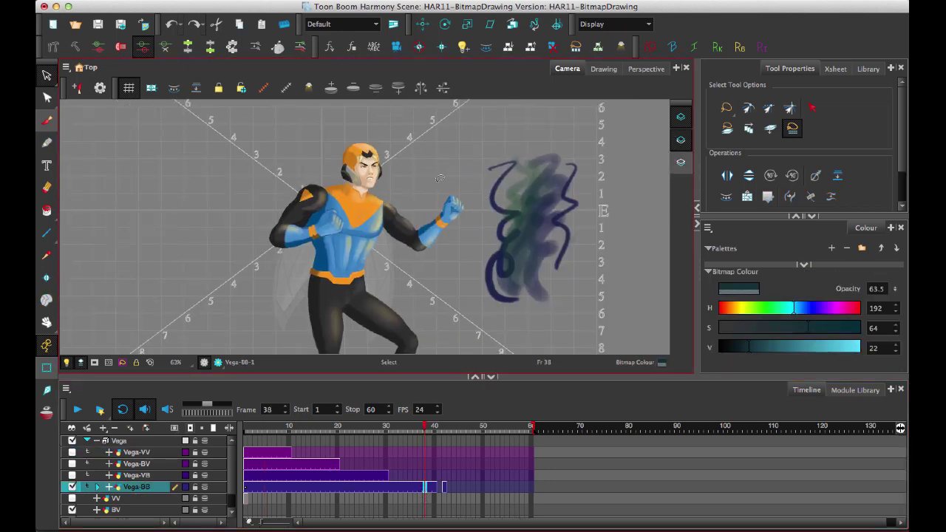
scroll(389, 266, "up", 4)
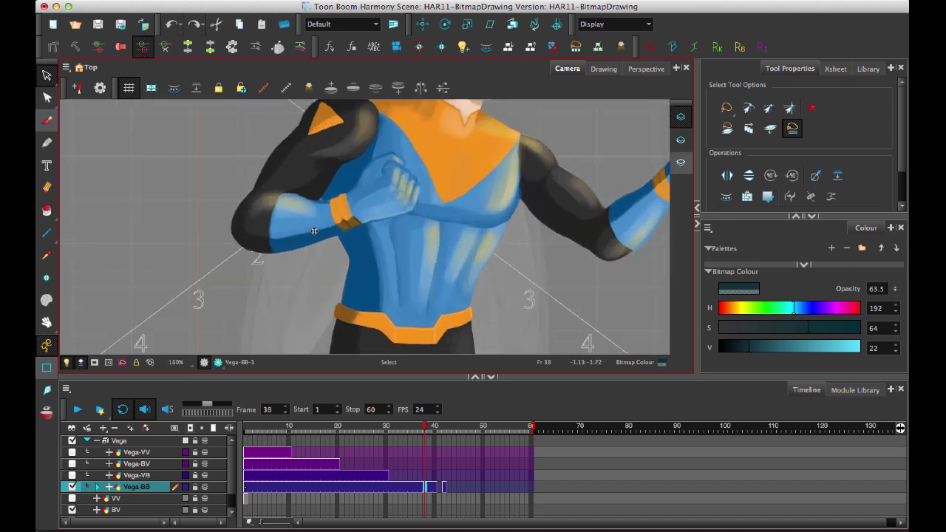
scroll(314, 231, "up", 5)
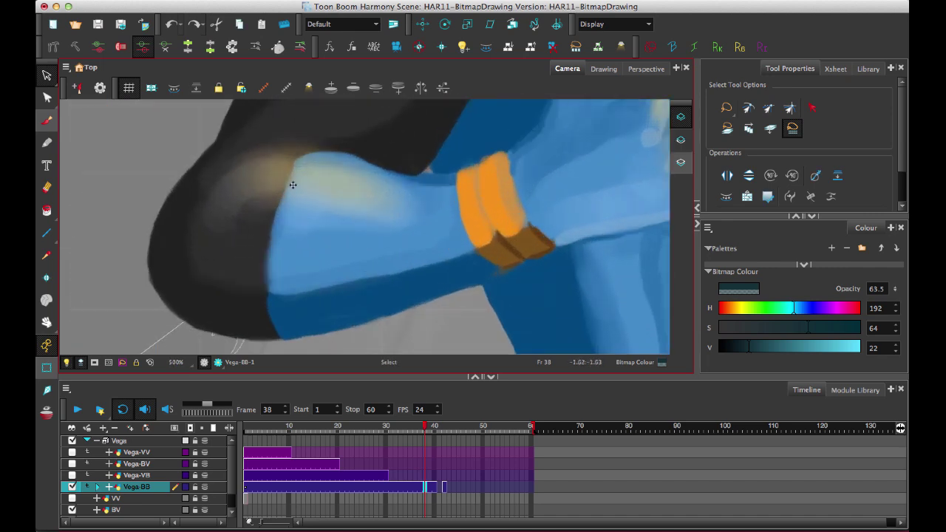
left_click_drag(607, 228, 344, 217)
scroll(344, 217, "down", 2)
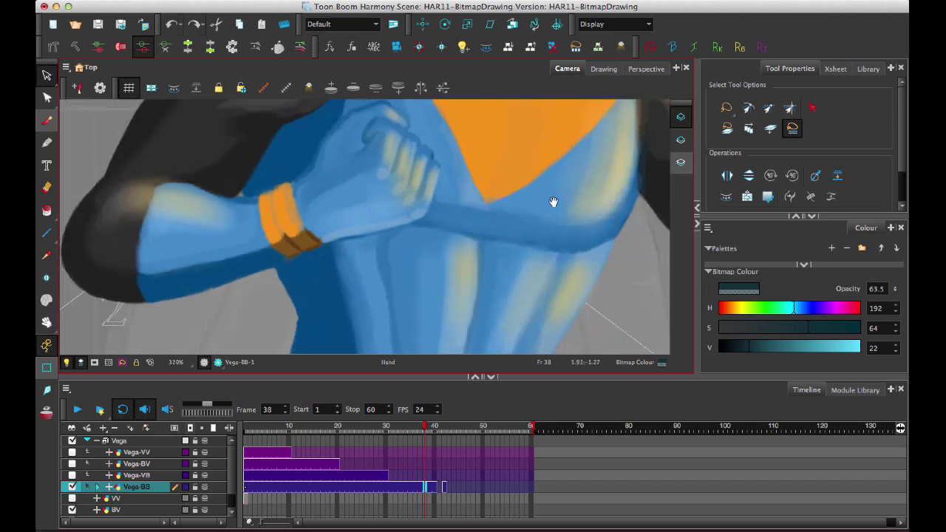
left_click_drag(552, 202, 428, 205)
scroll(443, 207, "down", 4)
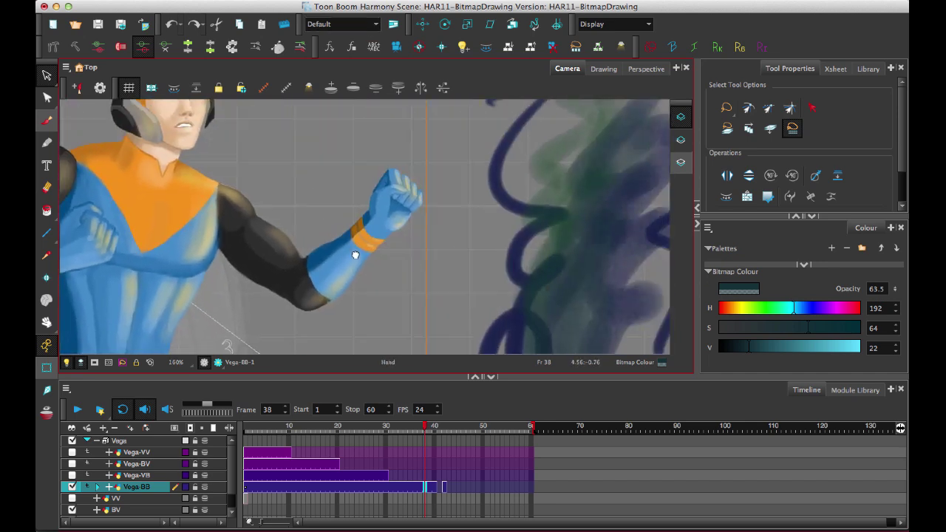
scroll(478, 135, "down", 2)
- Select the bitmap test strokes as one object with the Select tool and slightly skew and rotate them
left_click(504, 186)
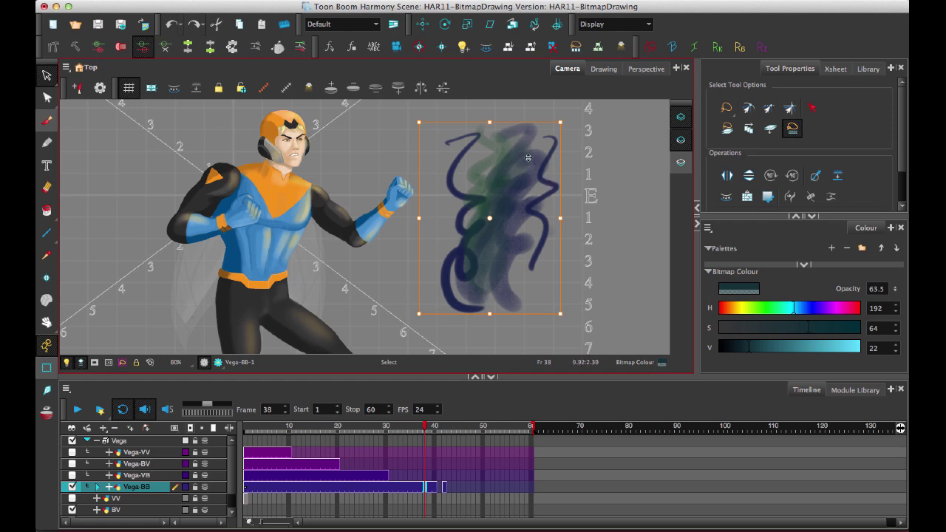
mouse_move(512, 122)
left_mouse_down()
mouse_move(481, 129)
mouse_move(517, 137)
mouse_move(503, 142)
mouse_move(513, 148)
left_mouse_up()
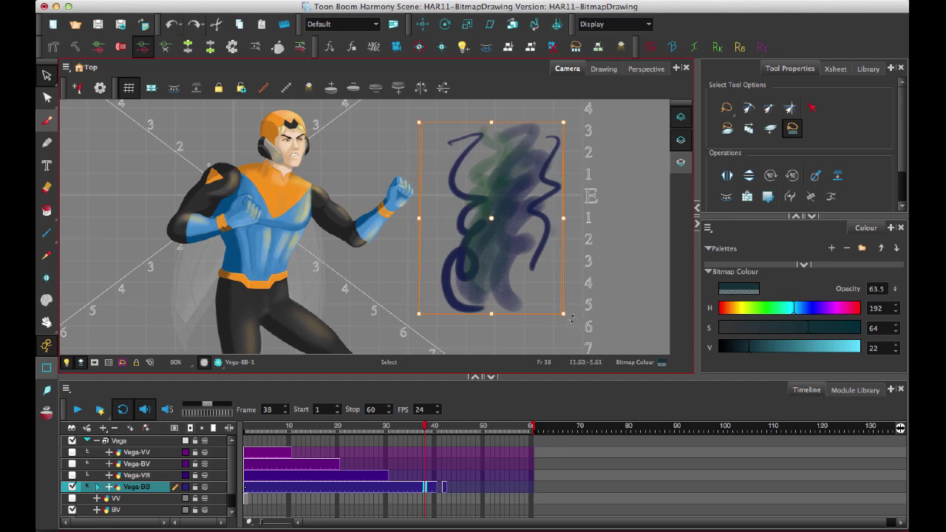
mouse_move(571, 318)
left_mouse_down()
mouse_move(521, 348)
mouse_move(562, 329)
mouse_move(579, 278)
left_mouse_up()
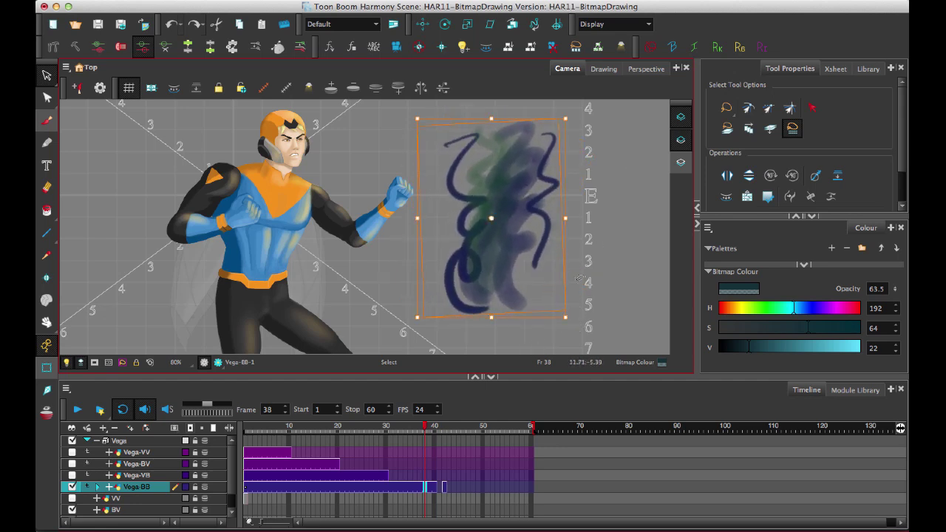
- Cut off the upper half of the test strokes with the Cutter tool, slant it sideways and shift it away from the lower half
left_click(48, 75)
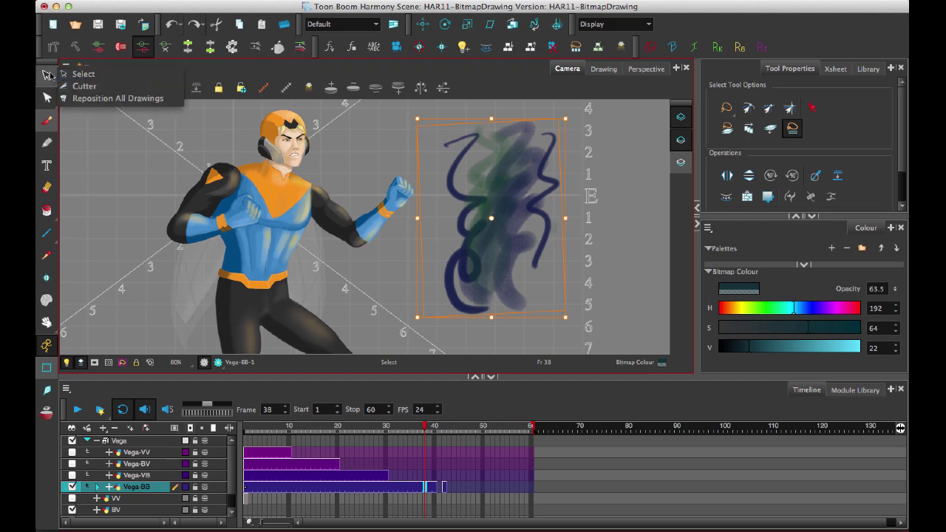
left_click(82, 86)
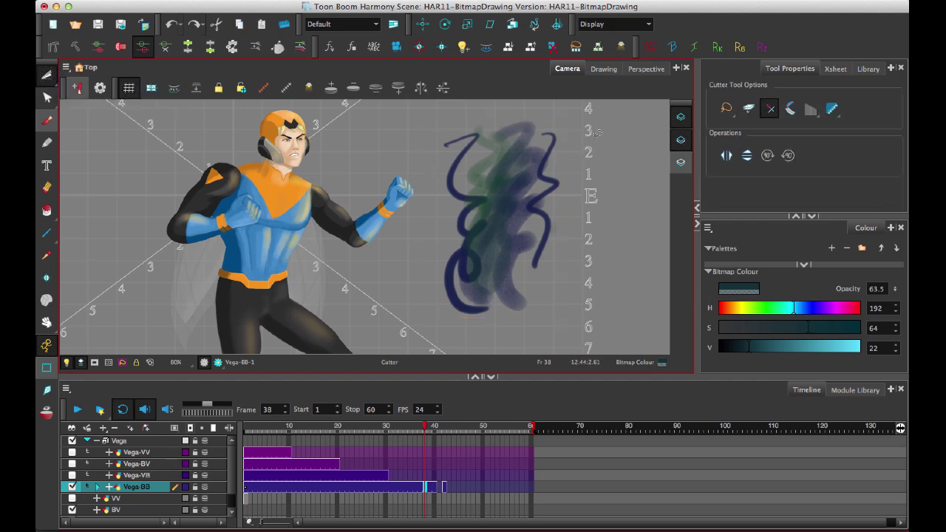
mouse_move(593, 135)
left_mouse_down()
mouse_move(438, 133)
mouse_move(576, 244)
mouse_move(591, 137)
left_mouse_up()
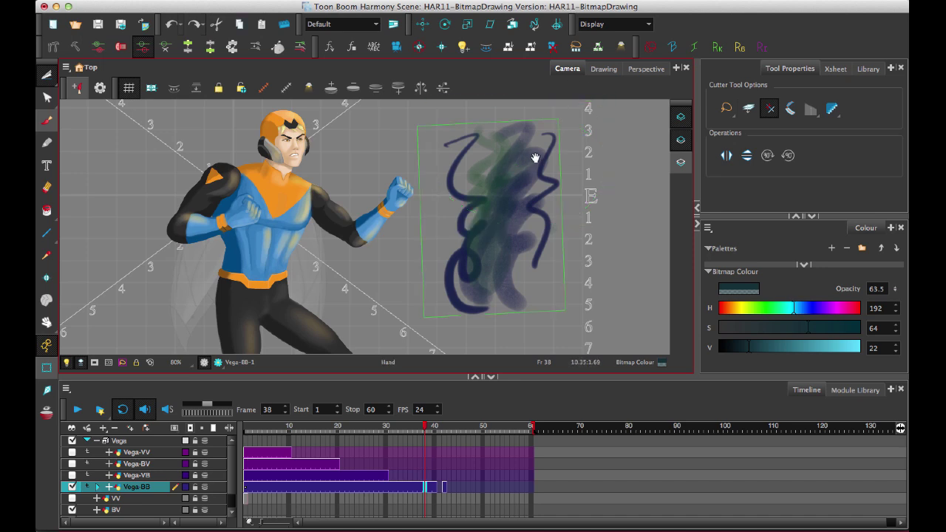
mouse_move(480, 211)
left_mouse_down()
mouse_move(488, 175)
mouse_move(545, 178)
left_mouse_up()
left_click(511, 241)
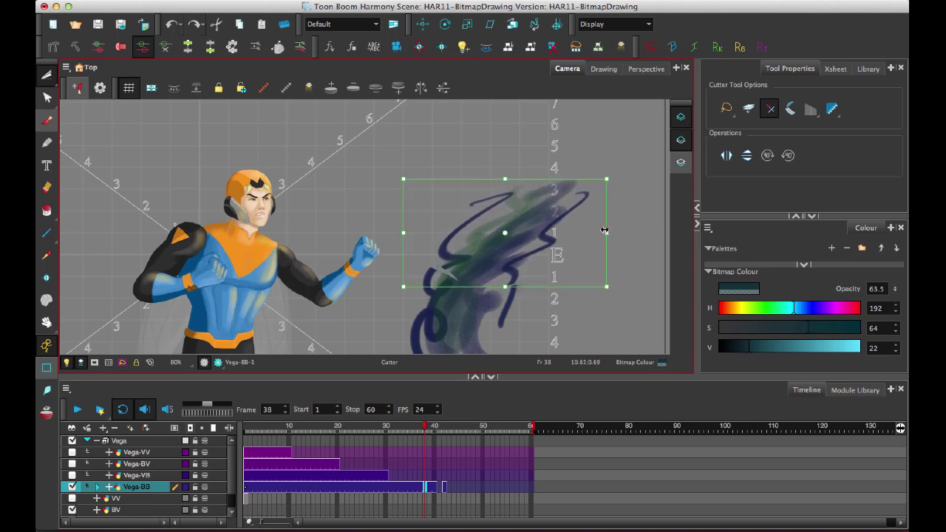
mouse_move(606, 209)
left_mouse_down()
mouse_move(606, 226)
mouse_move(570, 214)
mouse_move(532, 223)
left_mouse_up()
left_click(514, 148)
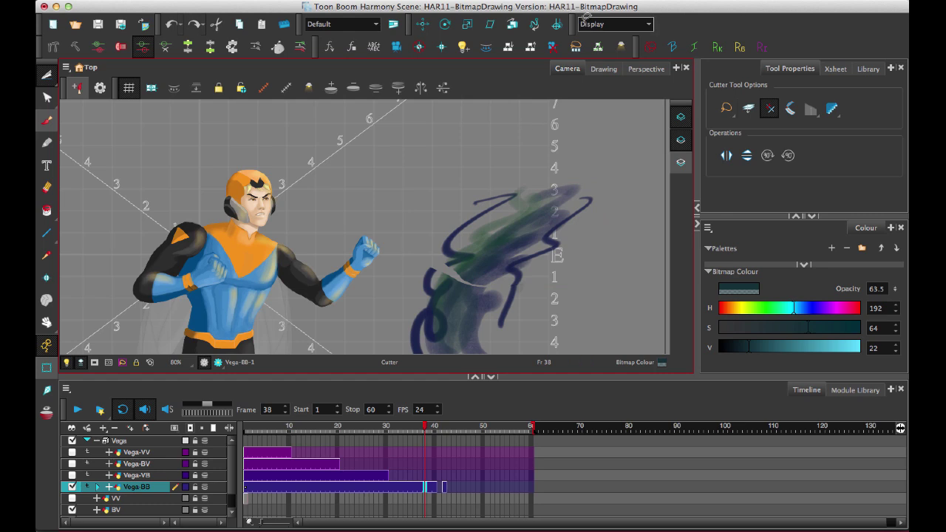
- Select the lower and upper cut pieces of the test strokes separately with the Select tool
left_click(46, 75)
left_click(80, 74)
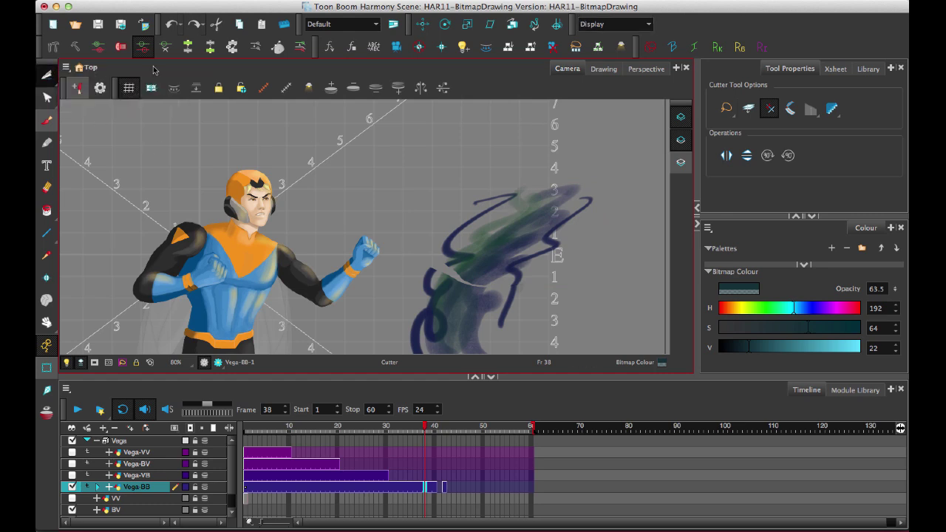
left_click(518, 229)
left_click(455, 331)
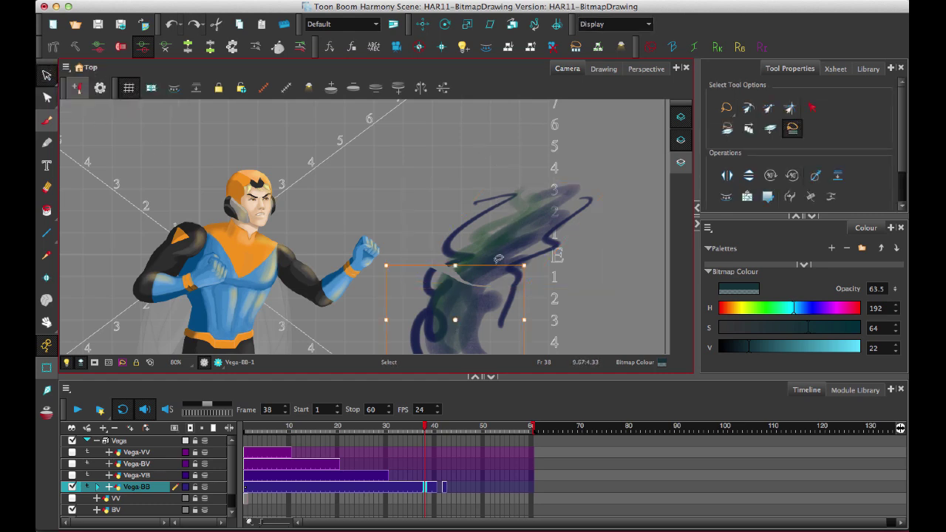
left_click(517, 225)
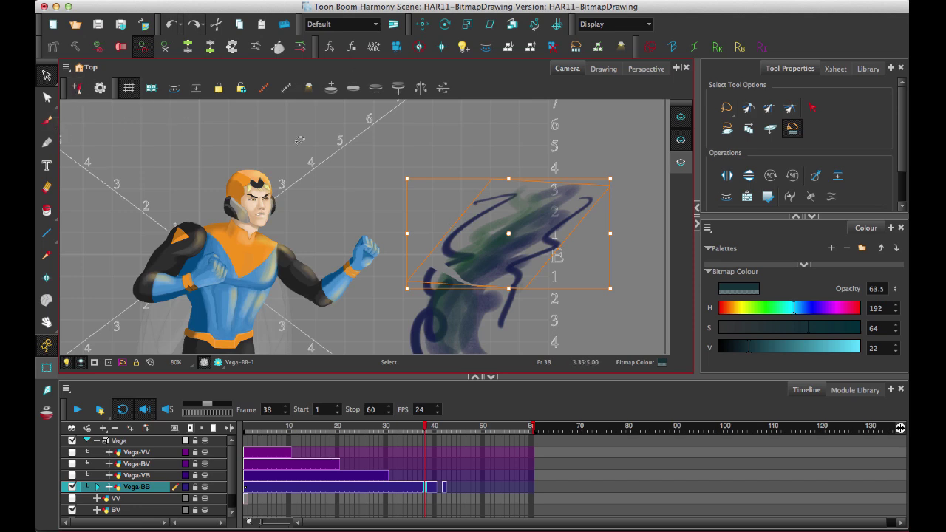
- Paint a Marker stroke across the gap to join the two cut pieces and select the merged strokes as one object
left_click(46, 120)
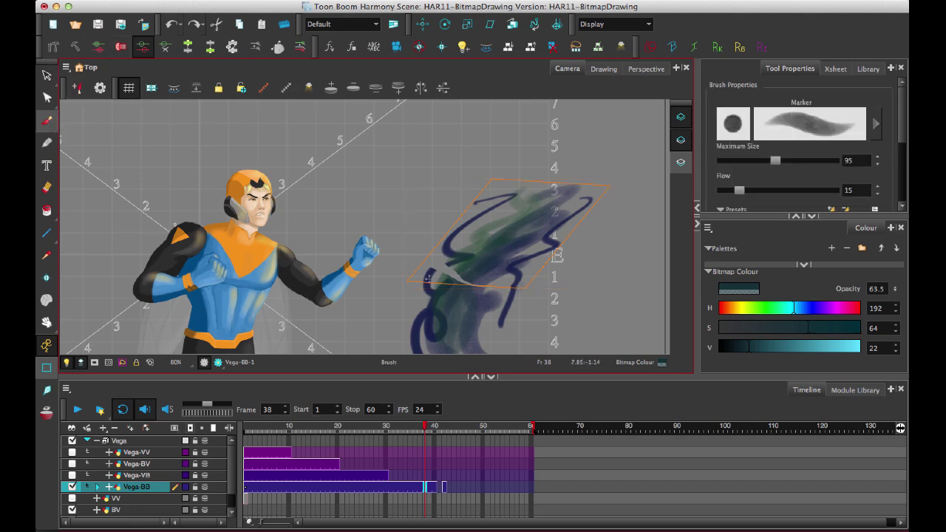
mouse_move(427, 278)
left_mouse_down()
mouse_move(451, 266)
mouse_move(436, 281)
mouse_move(443, 273)
left_mouse_up()
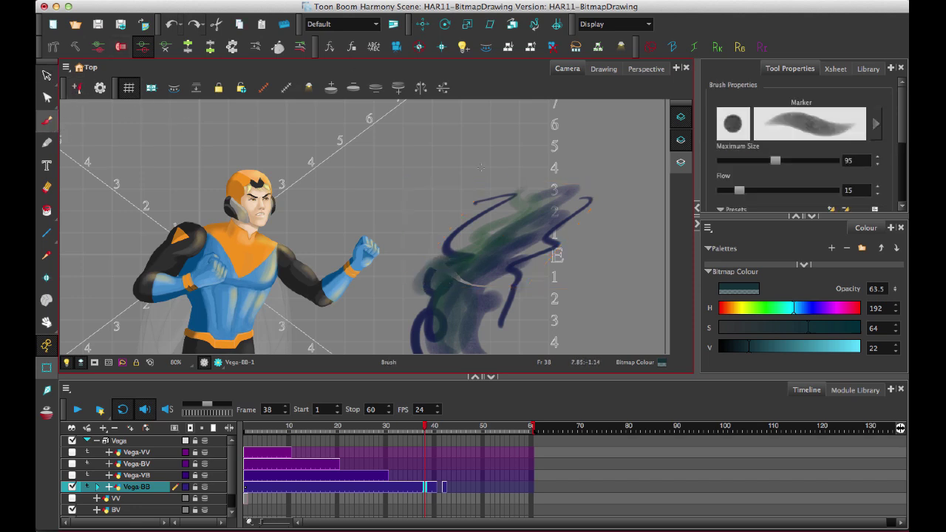
left_click(47, 74)
left_click(529, 227)
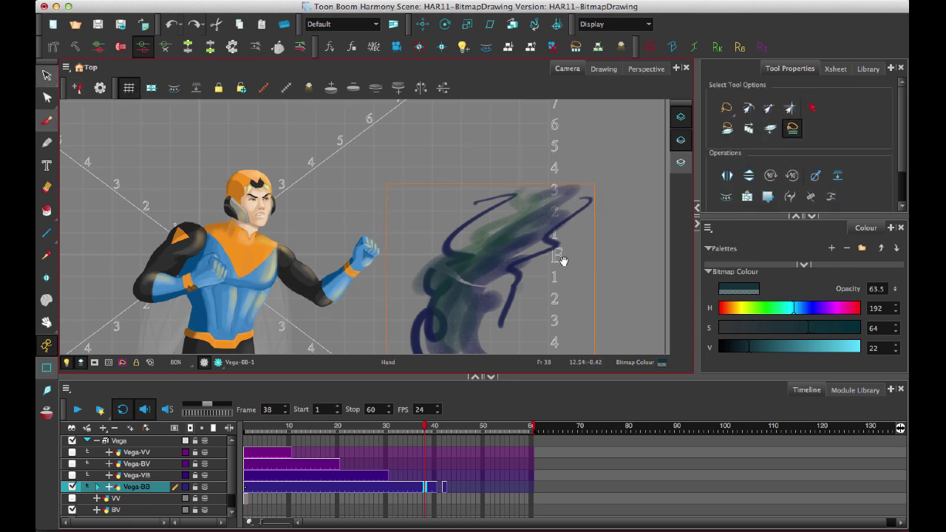
- Lasso the merged test strokes beside the character with the Cutter tool and delete them along with the leftover traces
scroll(558, 256, "down", 3)
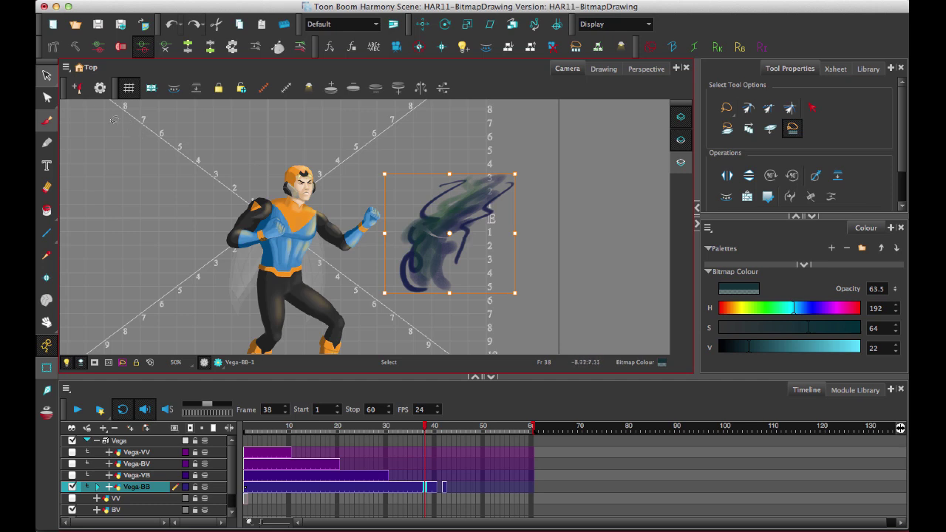
left_click_drag(47, 76, 81, 85)
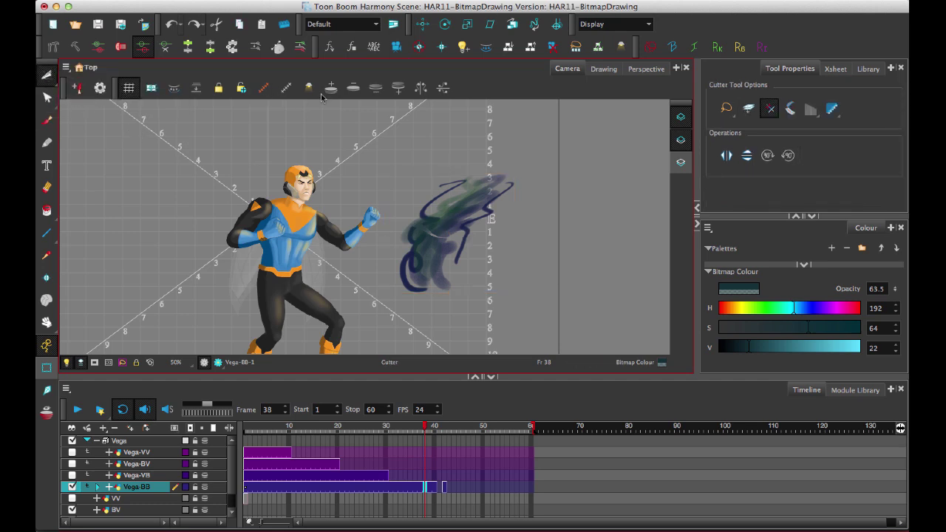
mouse_move(544, 232)
left_mouse_down()
mouse_move(429, 186)
mouse_move(542, 238)
left_mouse_up()
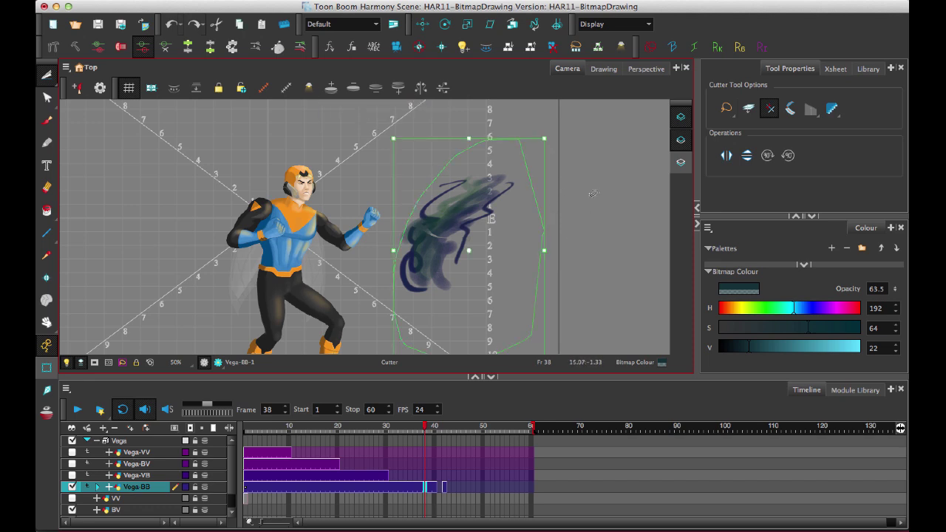
key("Delete")
mouse_move(515, 196)
left_mouse_down()
mouse_move(467, 315)
mouse_move(511, 214)
left_mouse_up()
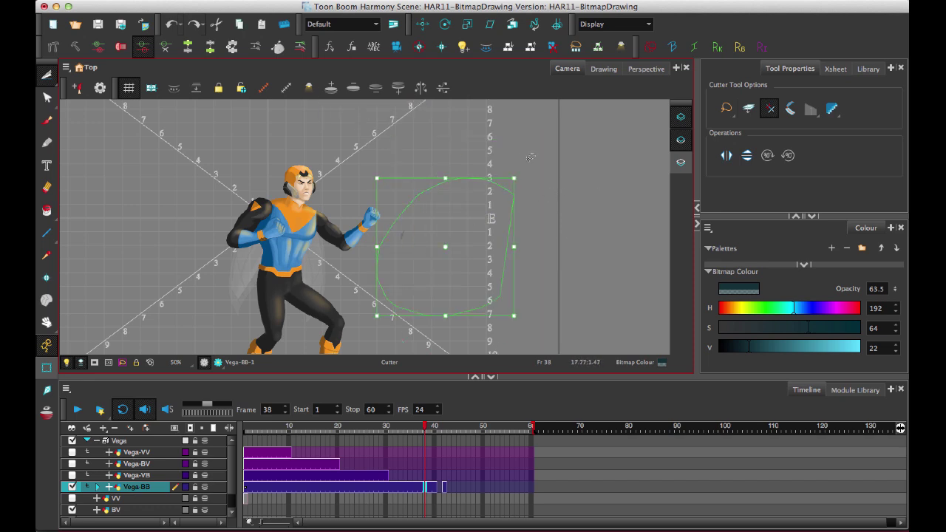
key("Delete")
- Paint a tall zigzag stroke beside the character with the Marker brush at maximum size 95
key("alt+b")
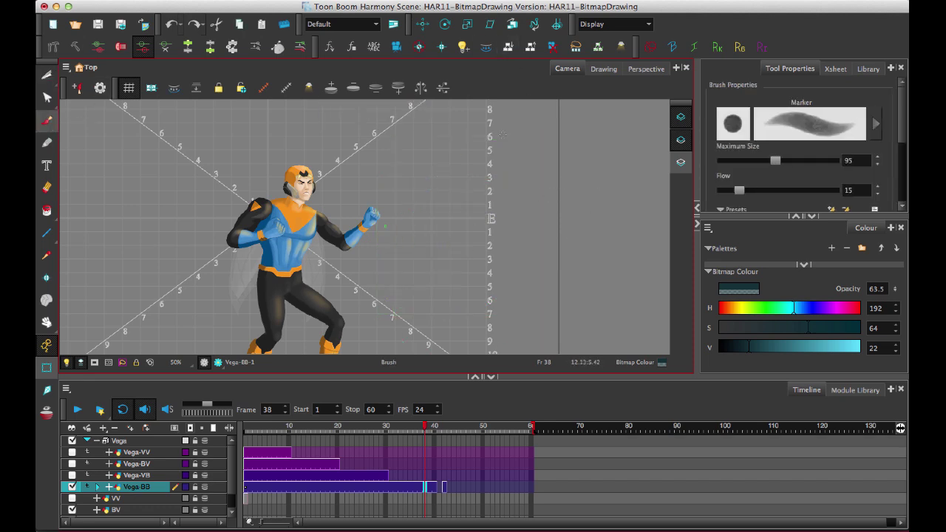
left_click_drag(397, 141, 458, 275)
scroll(487, 222, "up", 5)
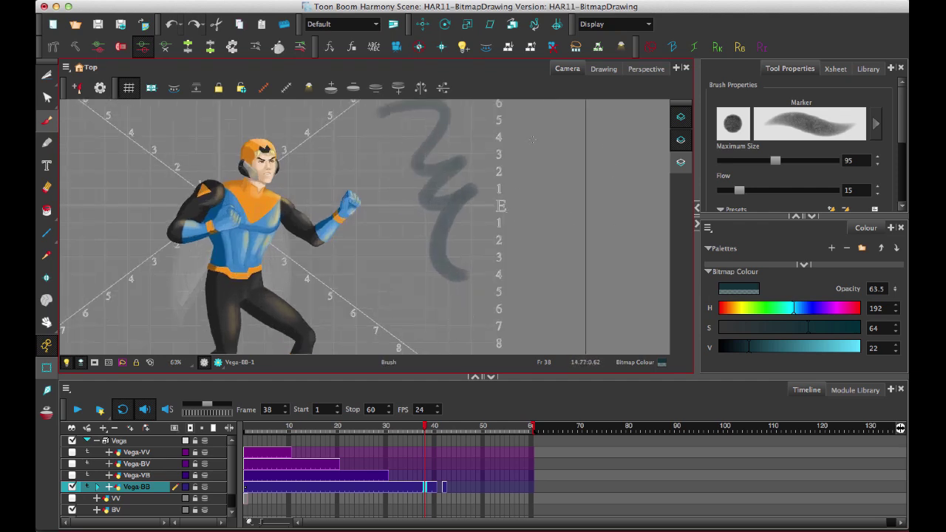
- Enlarge the Marker brush to 238.2 and paint broad strokes over the zigzag, first at 63.5 and then at 83 opacity
left_click_drag(455, 252, 488, 252)
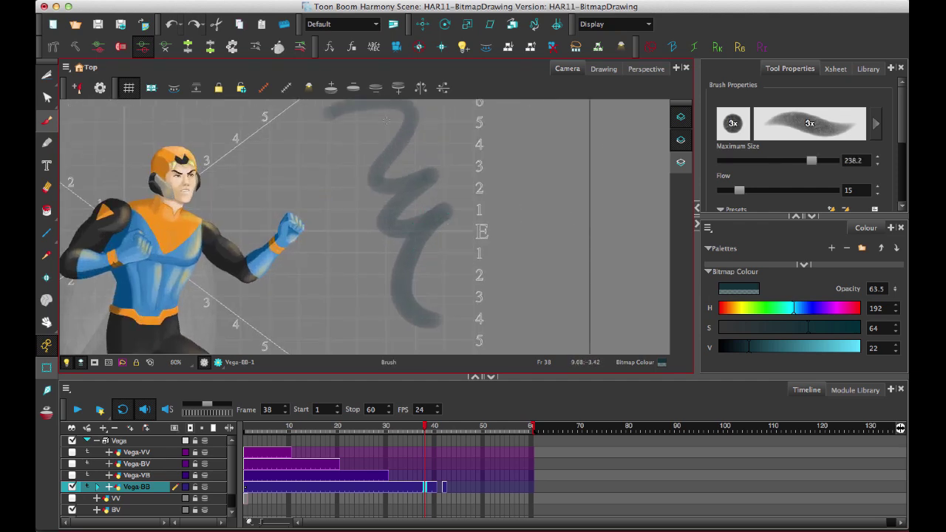
mouse_move(395, 122)
left_mouse_down()
mouse_move(377, 296)
mouse_move(385, 260)
left_mouse_up()
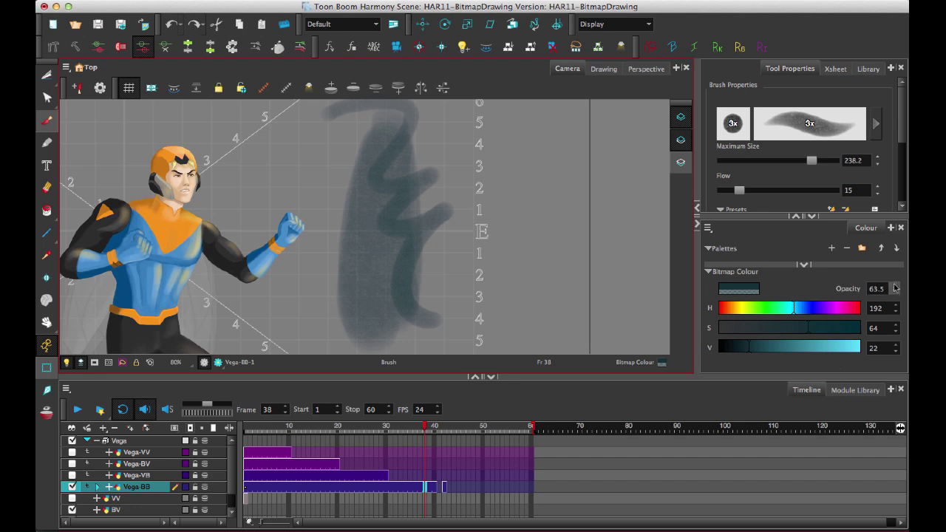
left_click_drag(894, 288, 894, 268)
mouse_move(424, 146)
left_mouse_down()
mouse_move(341, 248)
mouse_move(384, 352)
left_mouse_up()
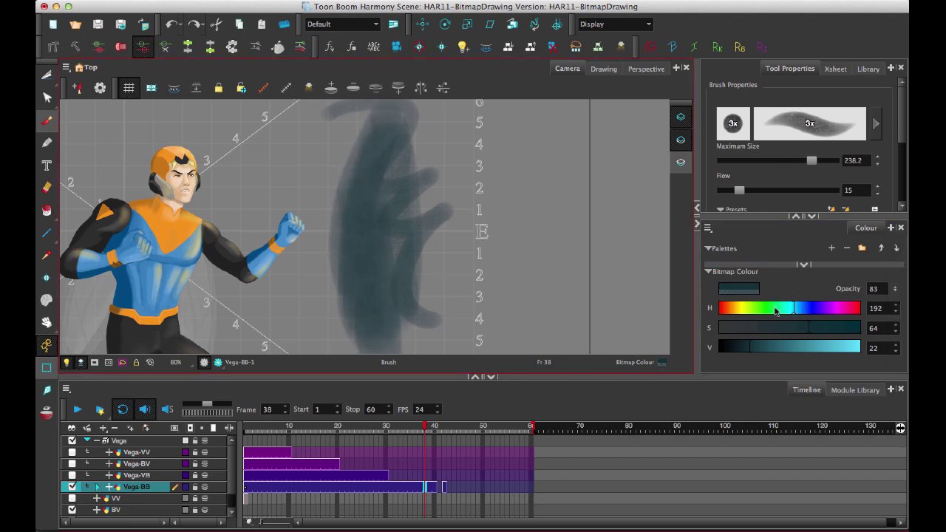
- Paint a column of overlapping swatches outside the camera frame in green (hue 141), violet, crimson (hue 337) and brown (hue 32)
left_click(776, 311)
scroll(519, 203, "down", 3)
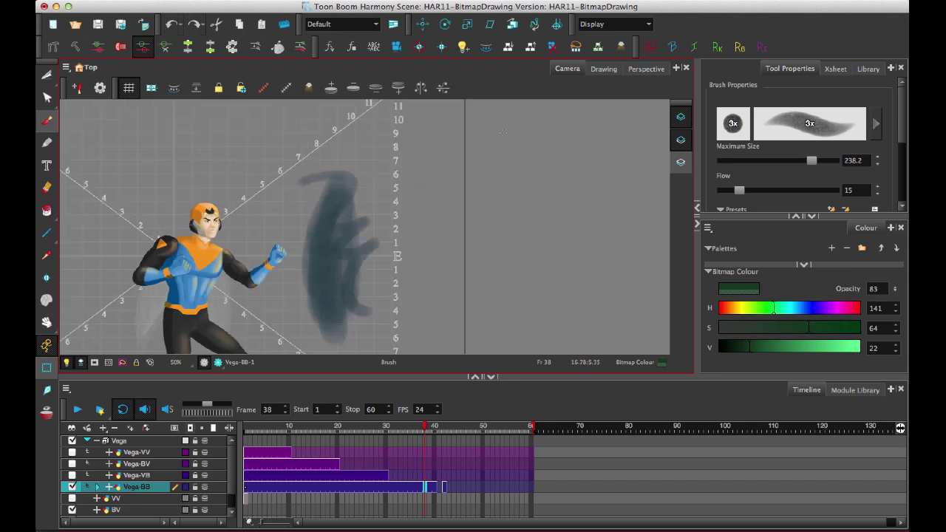
mouse_move(446, 154)
left_mouse_down()
mouse_move(451, 182)
mouse_move(468, 195)
mouse_move(455, 198)
mouse_move(457, 238)
left_mouse_up()
left_click(817, 309)
left_click(851, 309)
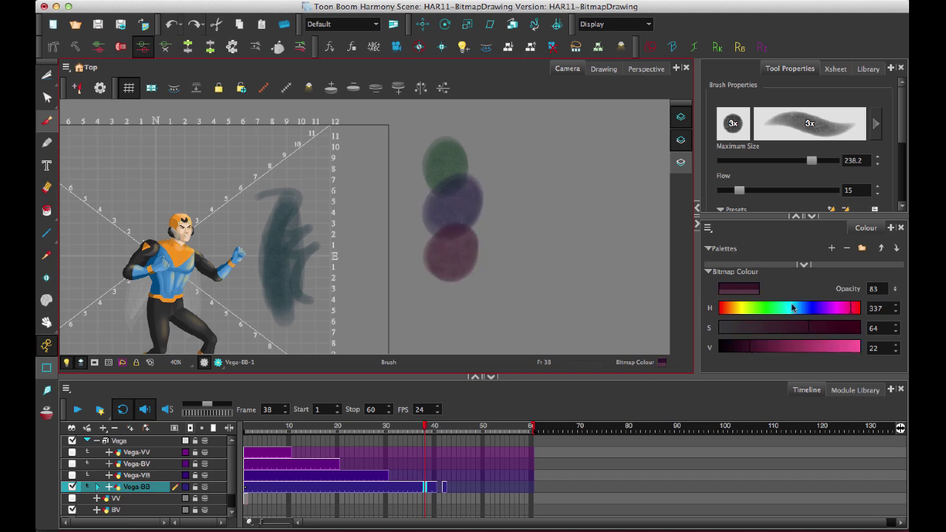
left_click(730, 309)
left_click_drag(453, 294, 449, 309)
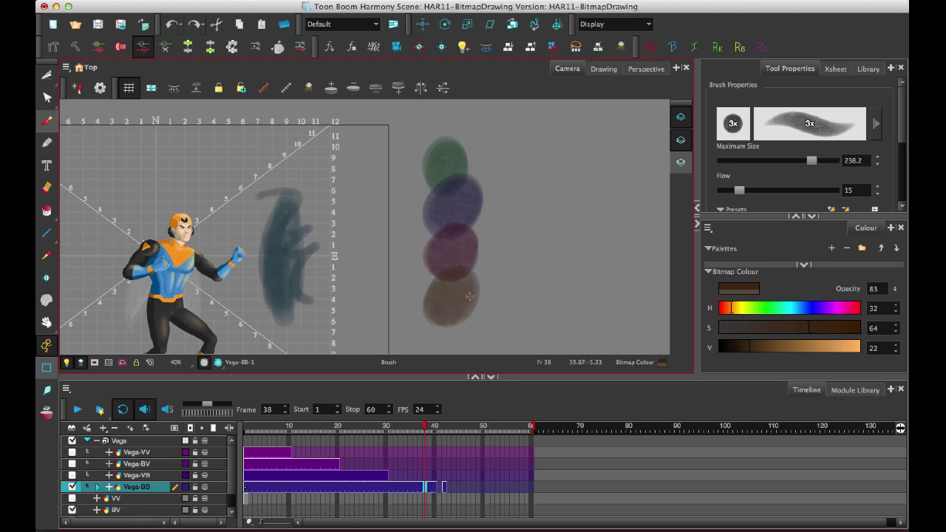
- Add a bright yellow swatch overlapping the brown one, using hue 62 and value 92
left_click(742, 309)
left_click(853, 347)
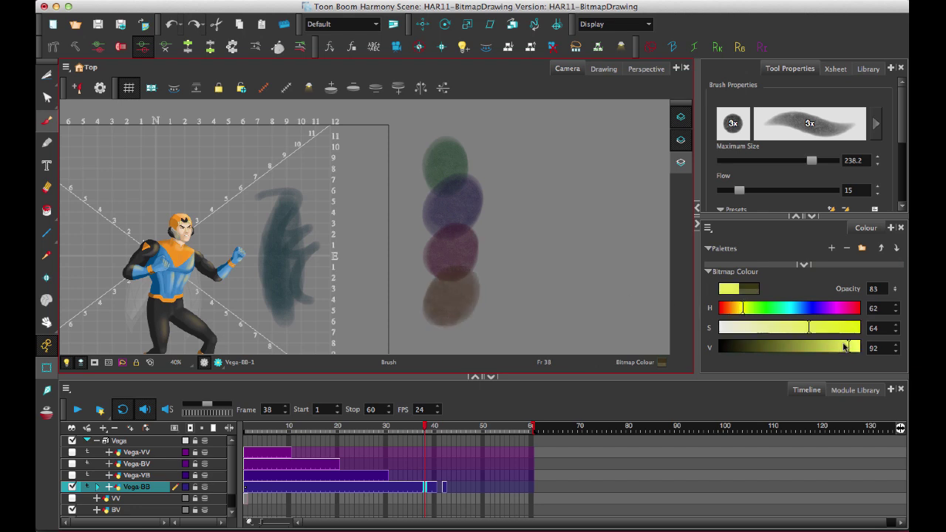
mouse_move(473, 300)
left_mouse_down()
mouse_move(462, 325)
mouse_move(477, 314)
left_mouse_up()
left_click_drag(509, 237, 547, 204)
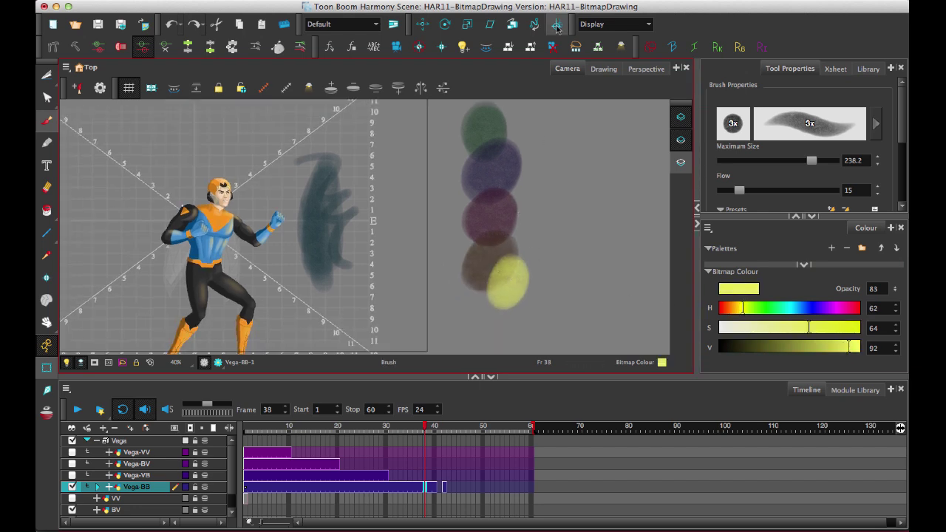
- Sample the yellow swatch and colours from the painting, and blend yellow and maroon strokes over the edge of the teal strokes
left_click(508, 297, "alt")
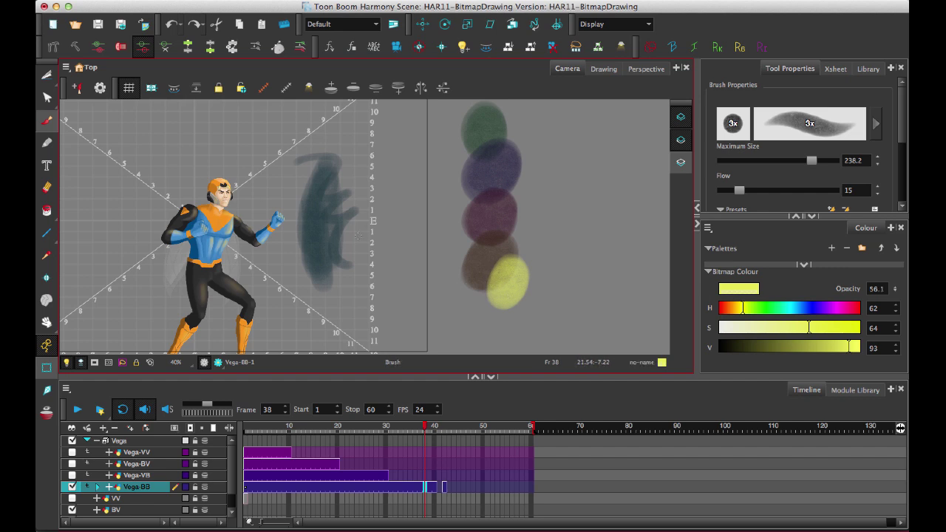
mouse_move(358, 235)
left_mouse_down()
mouse_move(338, 277)
mouse_move(346, 203)
mouse_move(344, 225)
left_mouse_up()
left_click(335, 242, "alt")
left_click(353, 222, "alt")
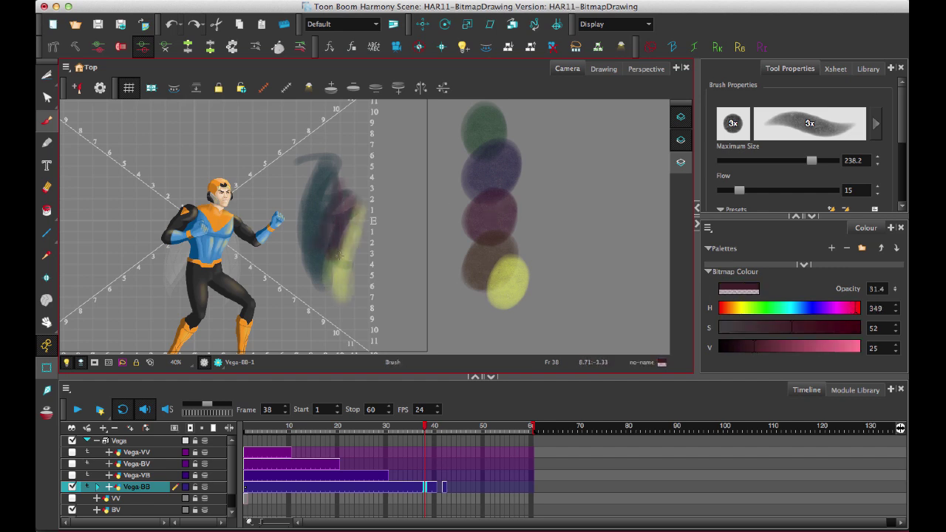
- Turn on composite colour sampling for the Dropper tool and sample the character's dark trousers, orange chest and blue torso
left_click(46, 255)
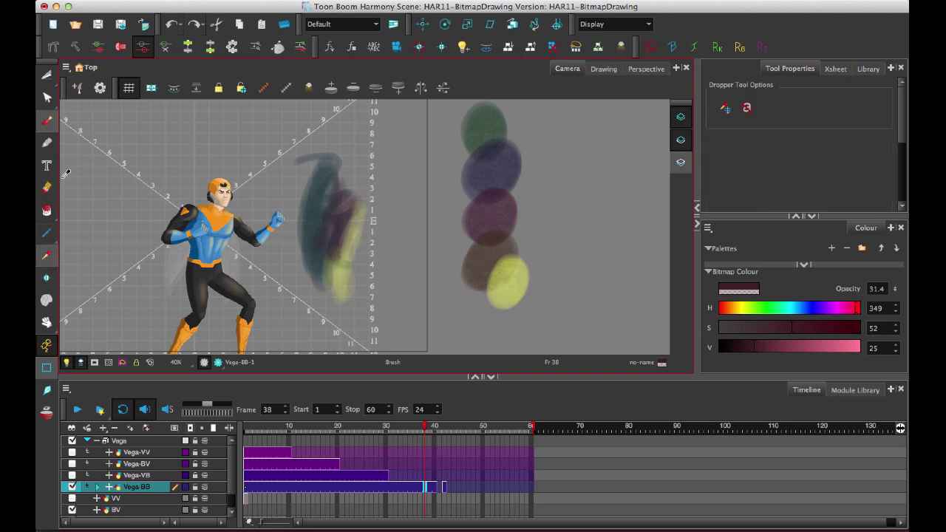
left_click(726, 111)
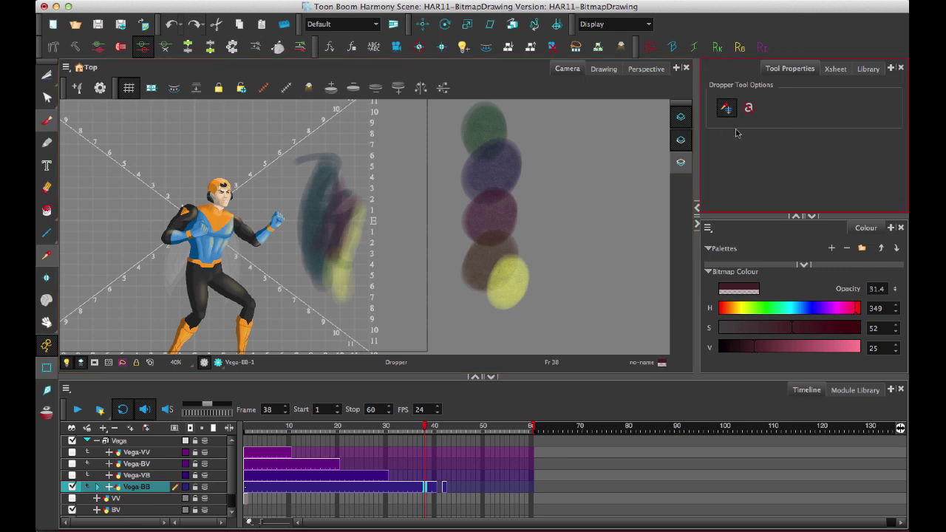
left_click(212, 299)
scroll(317, 192, "left", 4)
scroll(318, 192, "down", 3)
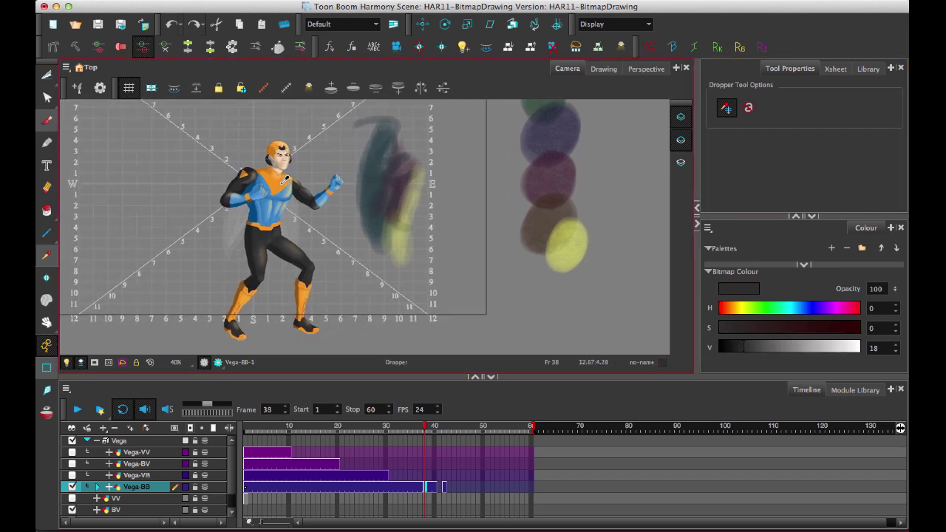
left_click(279, 182)
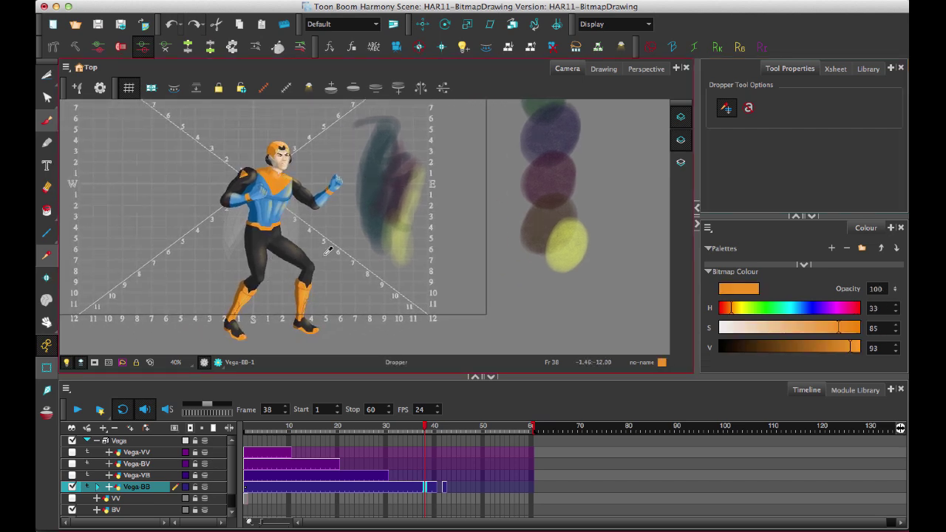
left_click(276, 203)
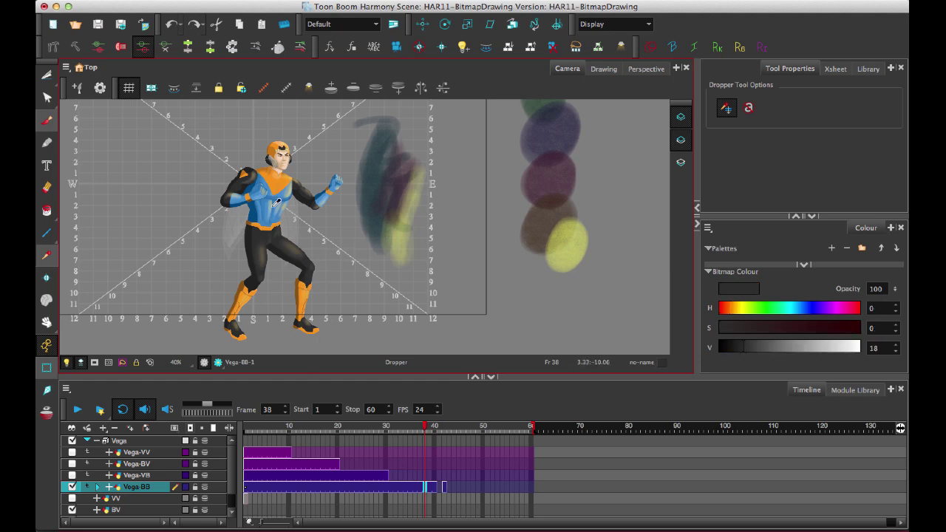
- Sample composite colours from the blended strokes and from the crimson, brown and violet swatches with the Dropper tool
left_click(401, 188)
left_click(400, 198)
left_click(400, 199)
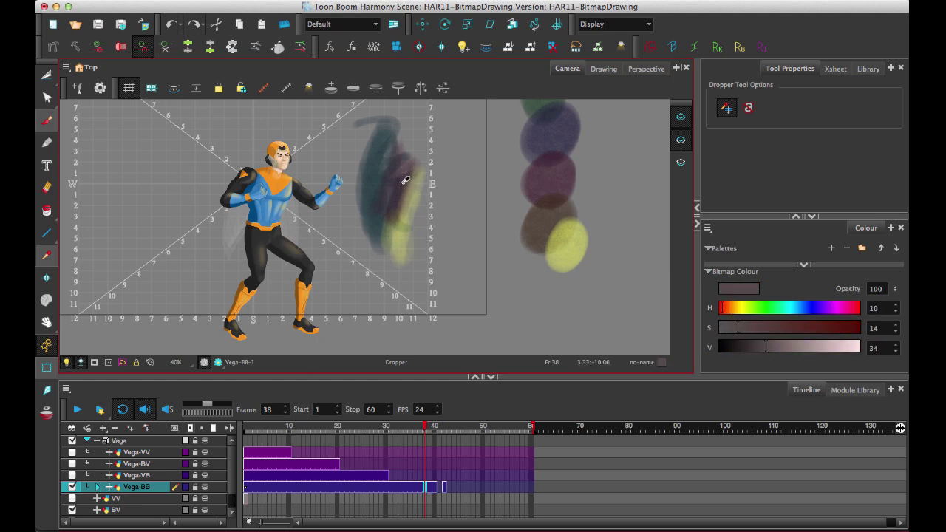
left_click(401, 186)
left_click(547, 183)
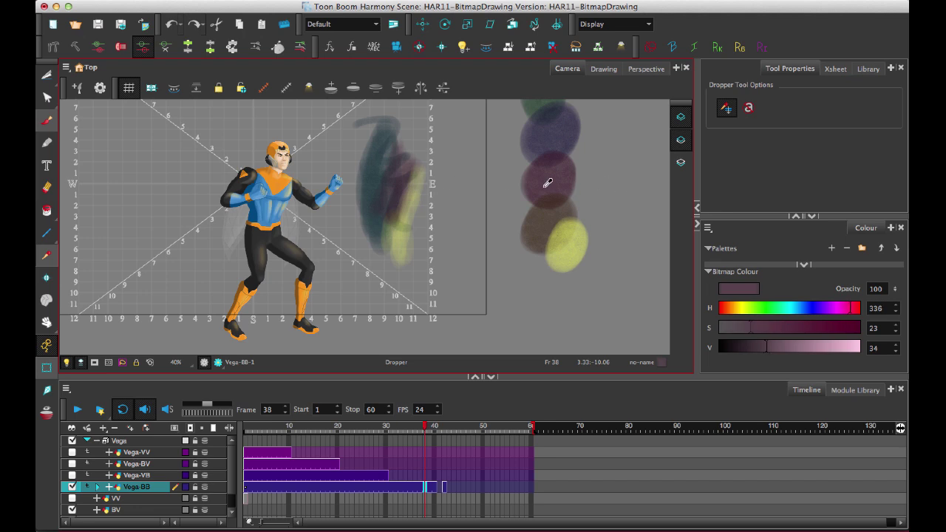
left_click(546, 223)
left_click(566, 214)
left_click(555, 168)
left_click(558, 143)
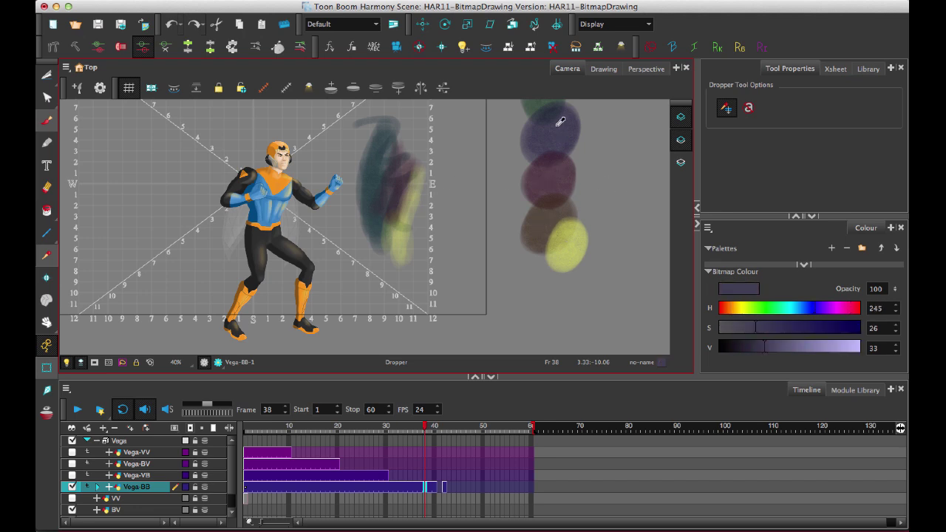
left_click_drag(532, 127, 507, 209)
- Turn off composite colour sampling and sample several spots in the blended strokes with the Dropper tool
left_click(725, 108)
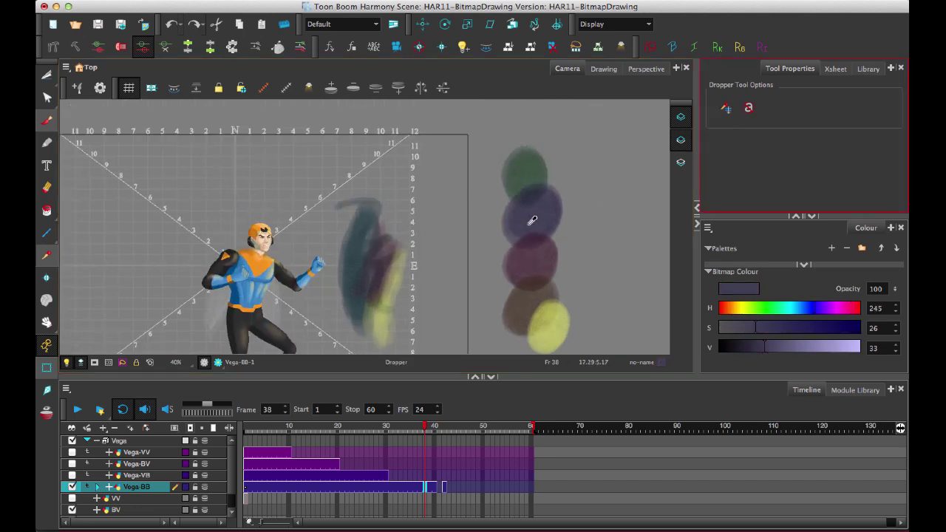
left_click(369, 255)
left_click(379, 256)
left_click(380, 269)
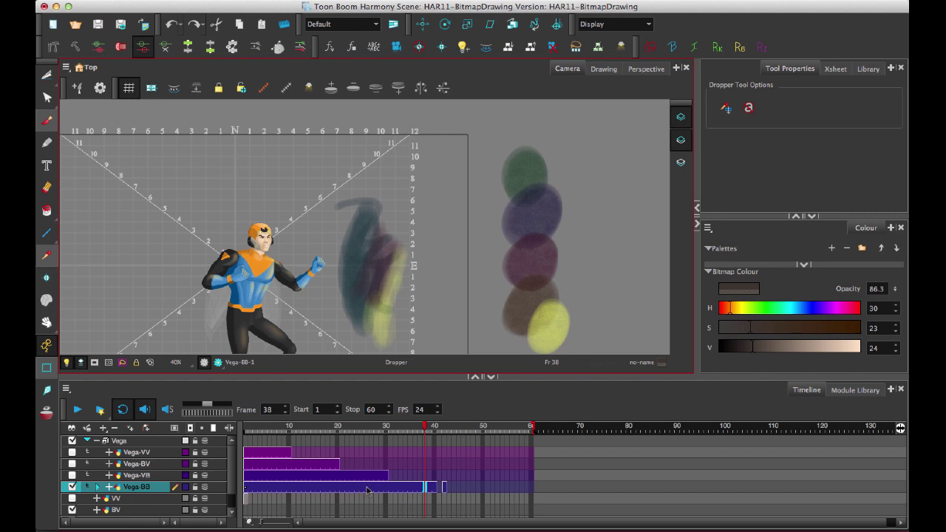
- On the BB layer at frame 38, paint a large dark green Marker blob with hue 117 below the blended strokes
scroll(288, 506, "down", 1)
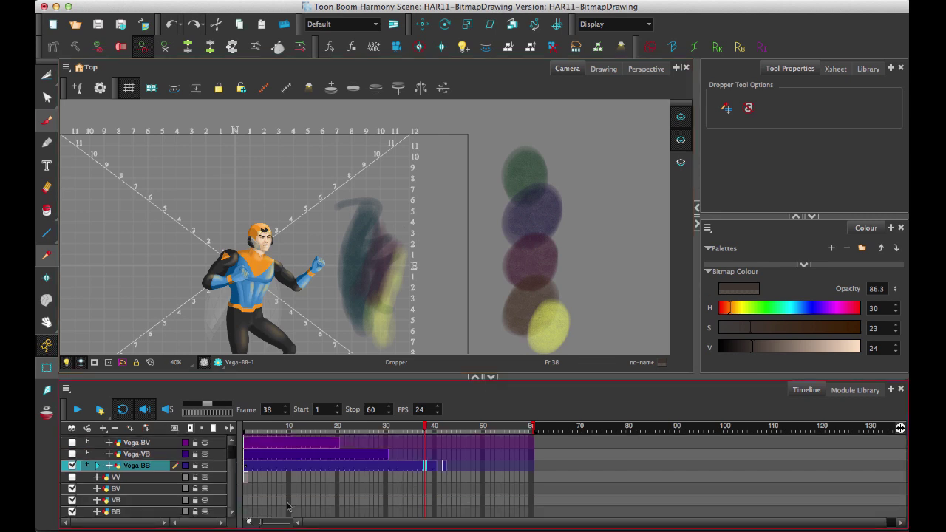
left_click(425, 513)
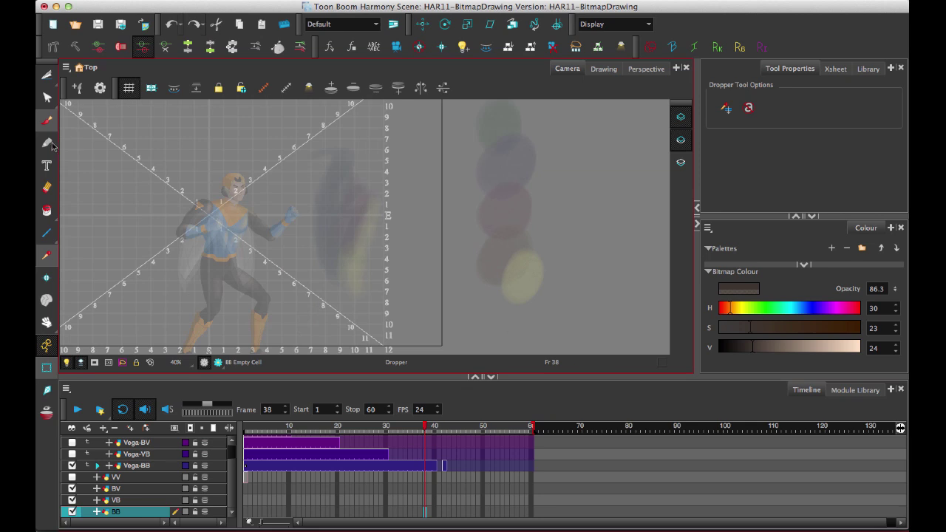
left_click(46, 122)
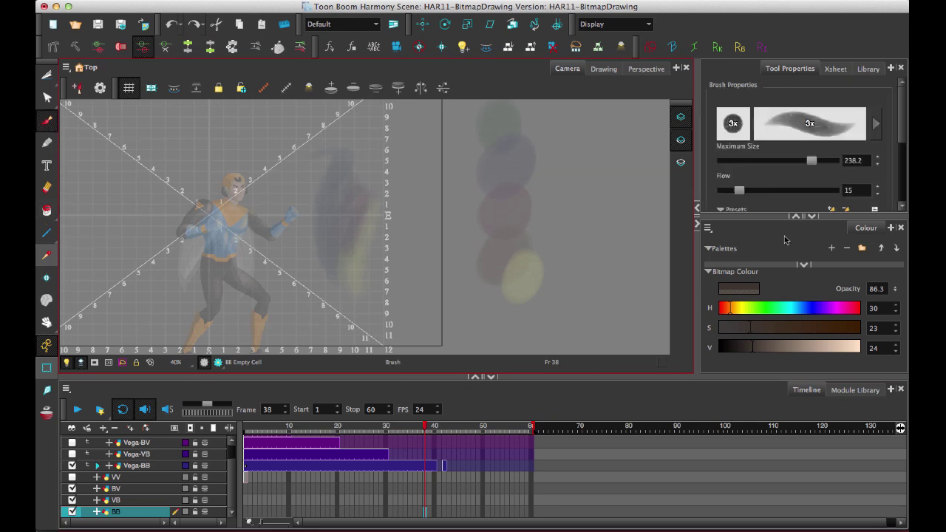
left_click(765, 307)
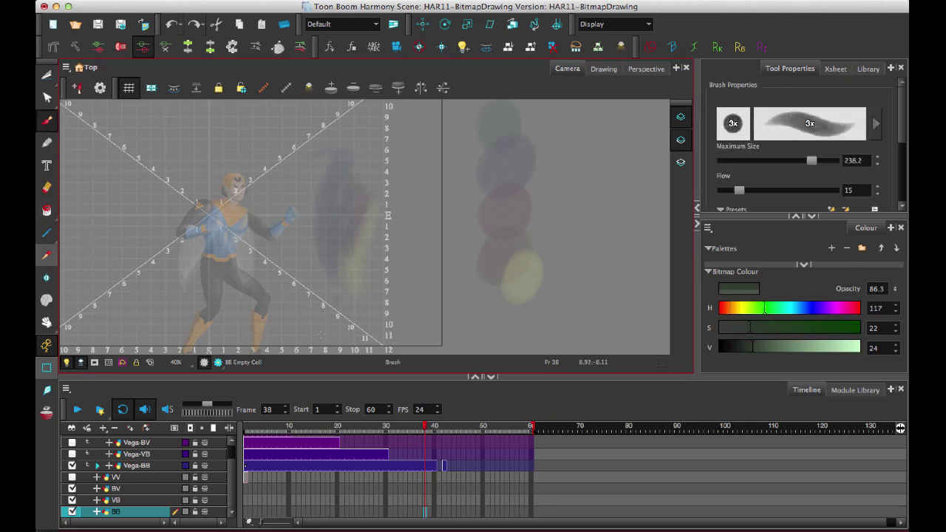
mouse_move(320, 334)
left_mouse_down()
mouse_move(356, 293)
mouse_move(315, 328)
mouse_move(368, 287)
mouse_move(317, 323)
left_mouse_up()
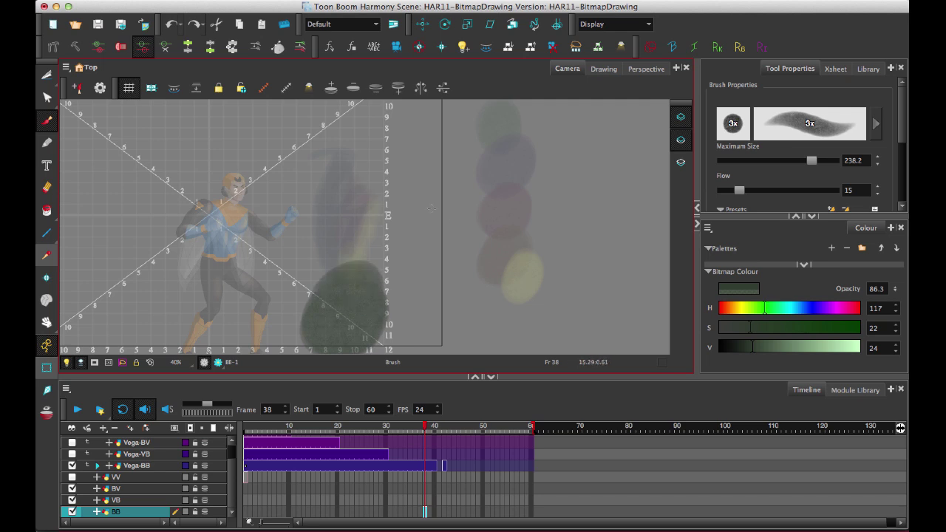
mouse_move(367, 274)
left_mouse_down()
mouse_move(346, 299)
mouse_move(359, 340)
mouse_move(364, 324)
mouse_move(343, 351)
mouse_move(359, 288)
left_mouse_up()
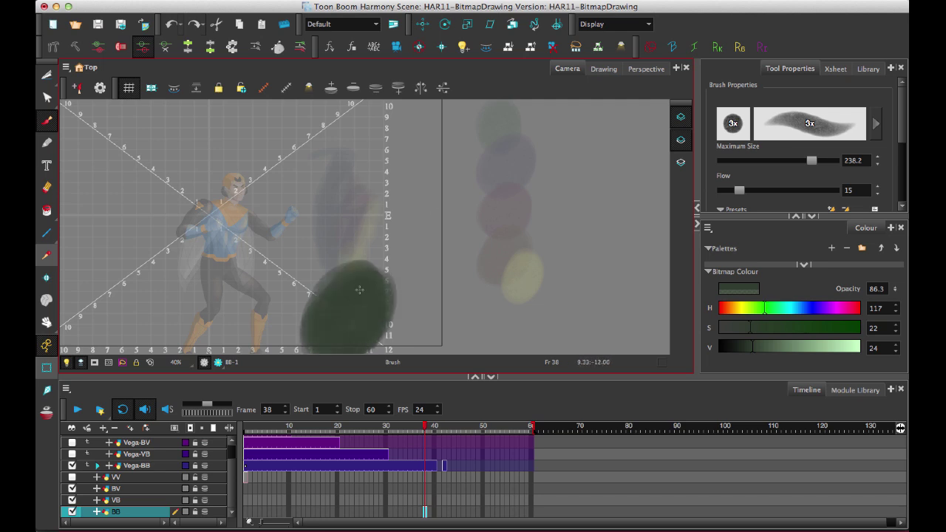
- Return to the Vega-BB drawing at frame 38 and switch the layer off and back on
left_click(425, 465)
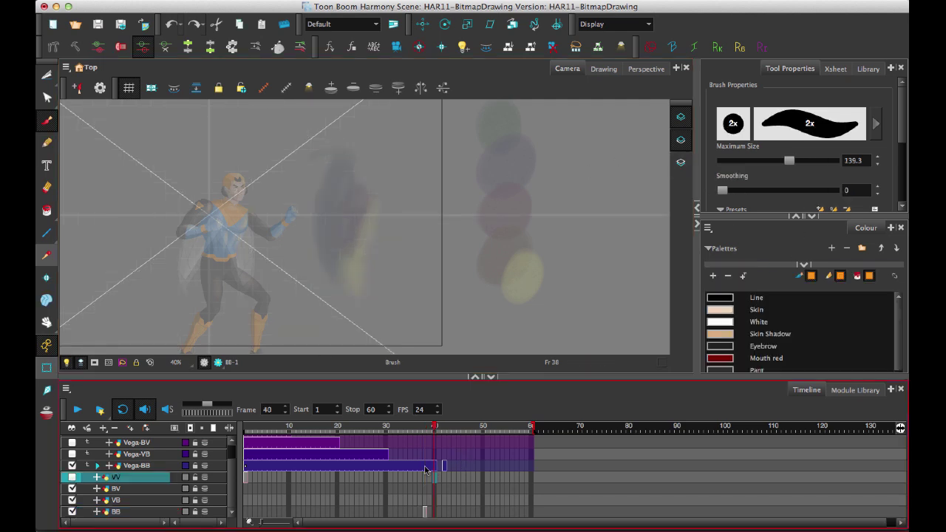
key("d")
left_click(376, 297)
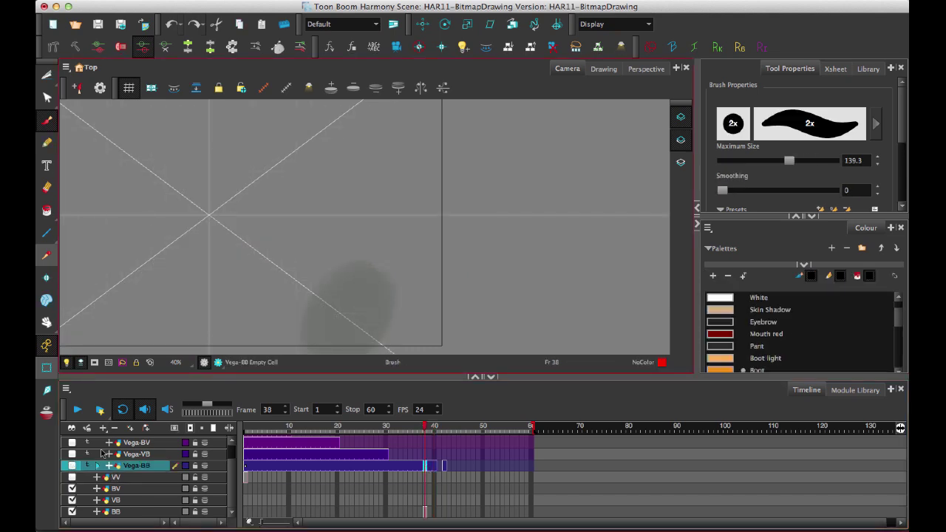
left_click_drag(370, 186, 371, 221)
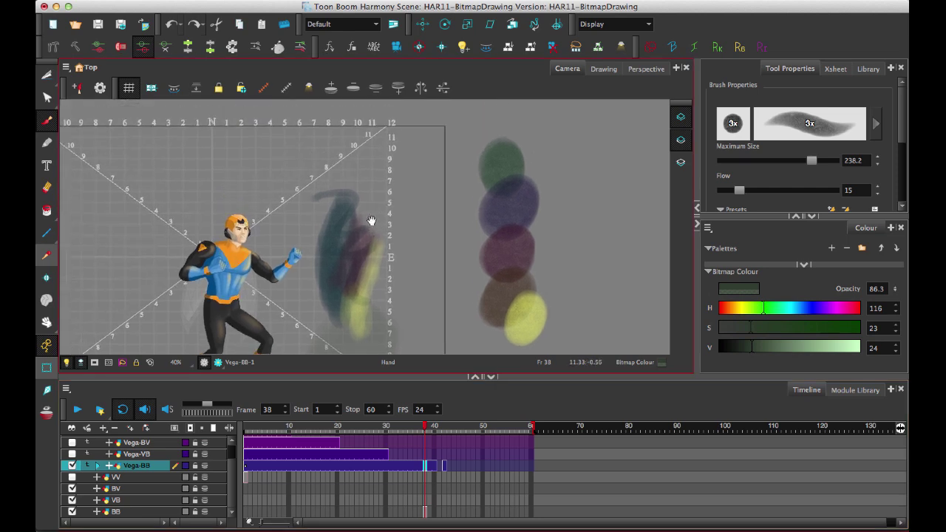
- Sample the dark green area below the blended strokes with the Dropper tool, with composite colour sampling off
left_click(390, 331)
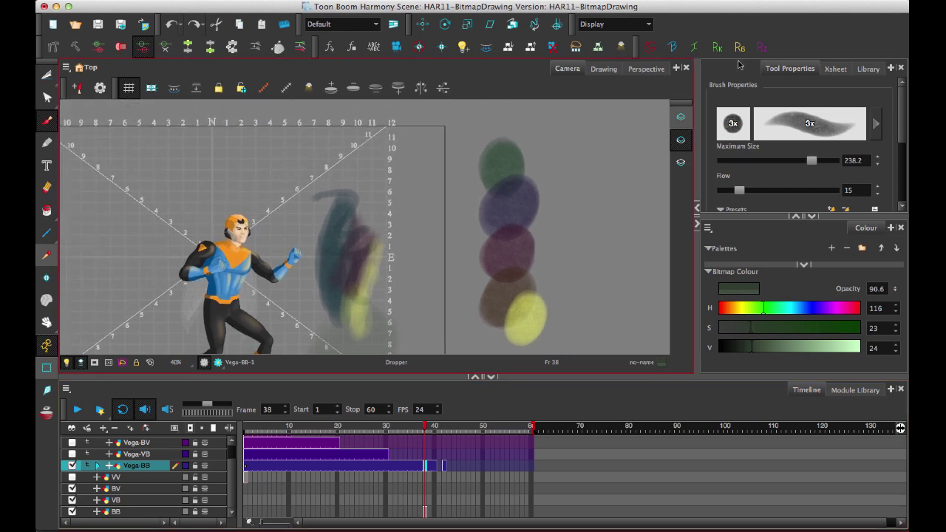
left_click(47, 255)
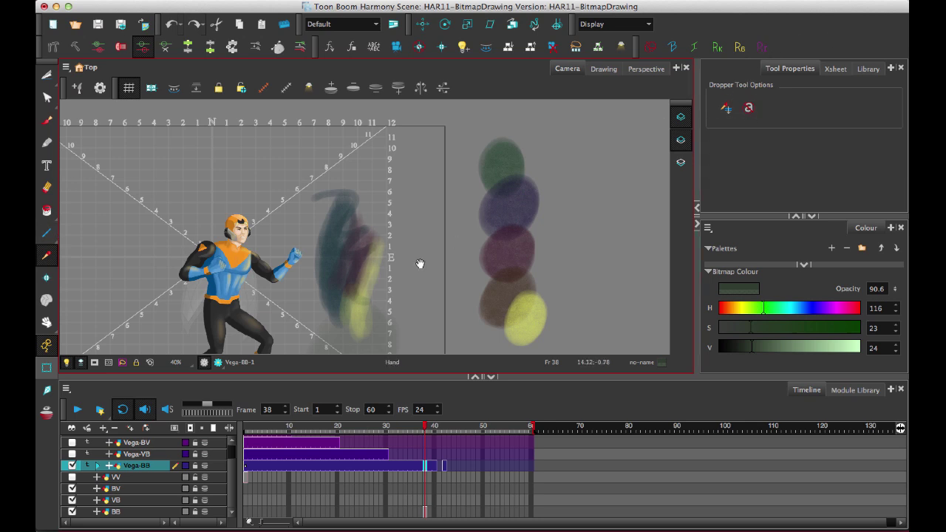
left_click_drag(420, 263, 466, 166)
mouse_move(400, 262)
left_mouse_down()
mouse_move(364, 225)
mouse_move(404, 153)
mouse_move(620, 116)
left_mouse_up()
mouse_move(420, 173)
left_mouse_down()
mouse_move(380, 151)
mouse_move(405, 151)
mouse_move(377, 192)
mouse_move(395, 274)
mouse_move(415, 234)
mouse_move(423, 246)
left_mouse_up()
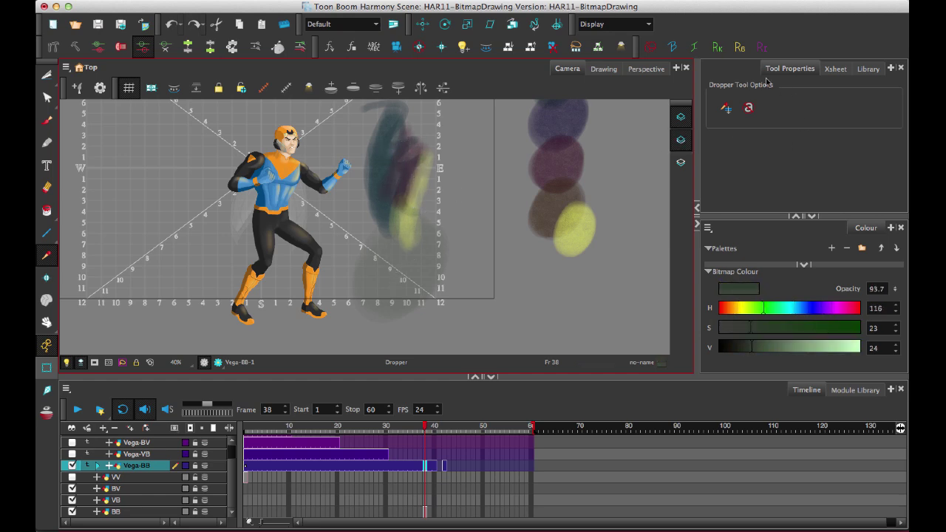
- Turn on composite colour sampling and sample several spots where the yellow stroke meets the dark green blob
left_click(416, 239)
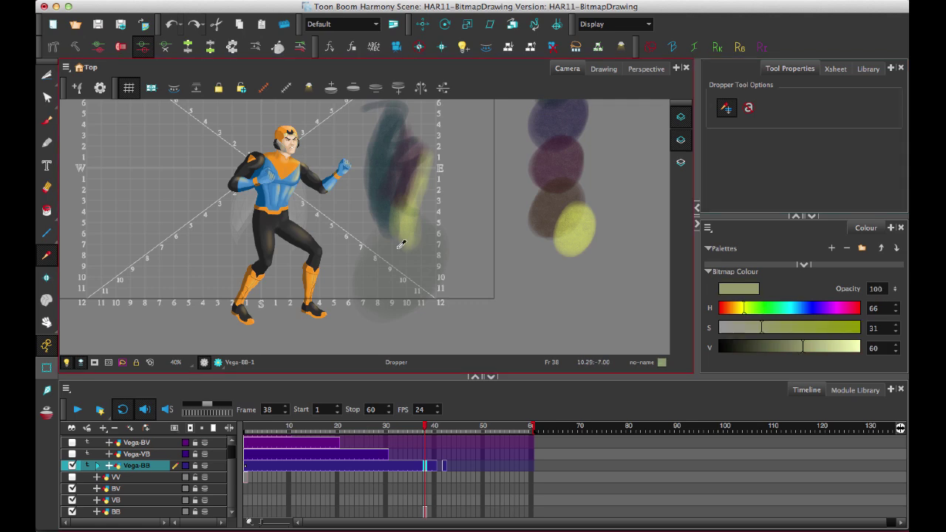
left_click(393, 243)
left_click(404, 234)
left_click(409, 232)
left_click(413, 229)
left_click(402, 233)
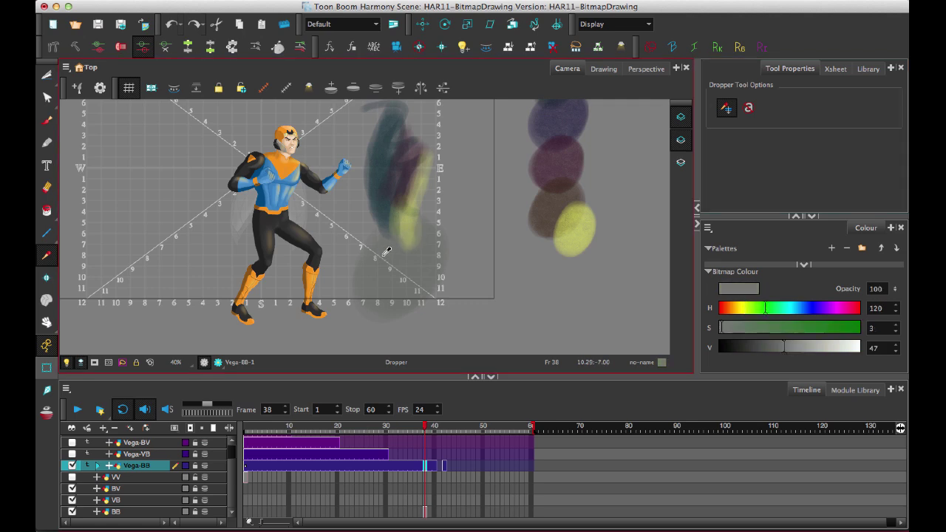
left_click(412, 225)
left_click(415, 224)
left_click(415, 224)
left_click(392, 224)
left_click(387, 249)
left_click(407, 217)
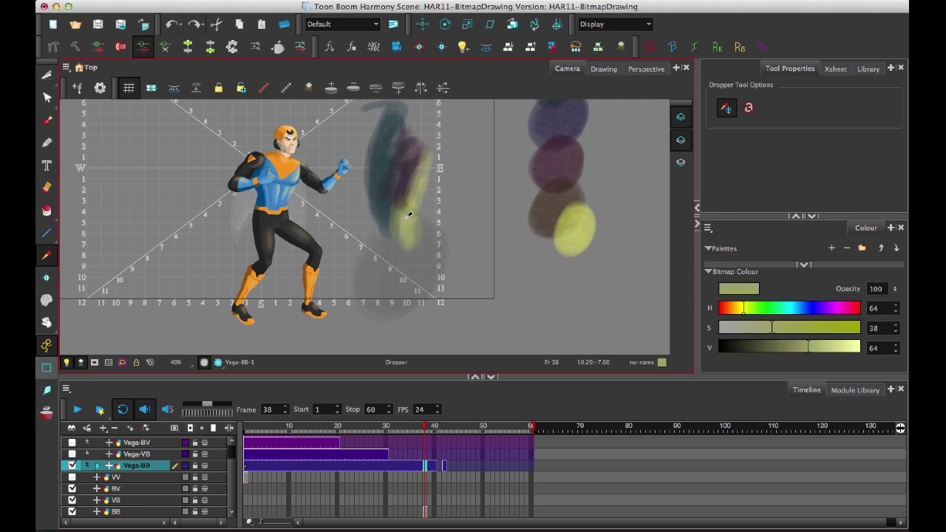
- Enable the Dropper's alpha option and sample spots in the yellow stroke, green blob and violet stroke, checking the opacity value
left_click(747, 108)
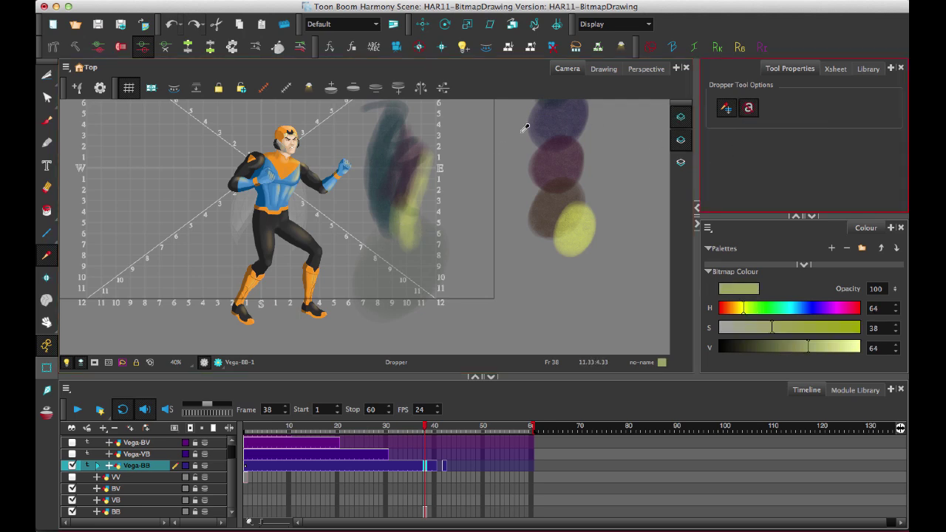
left_click(412, 203)
left_click(397, 208)
left_click(387, 264)
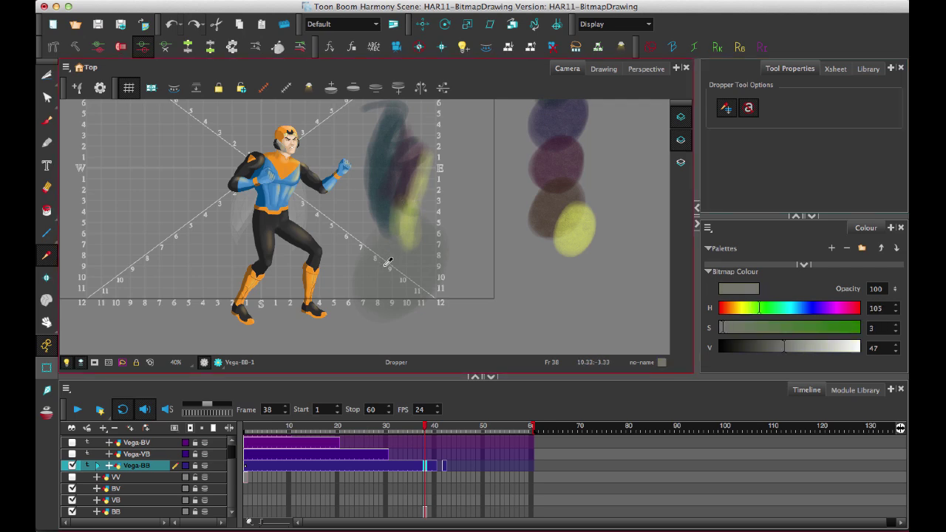
left_click(416, 199)
left_click(417, 195)
double_click(877, 289)
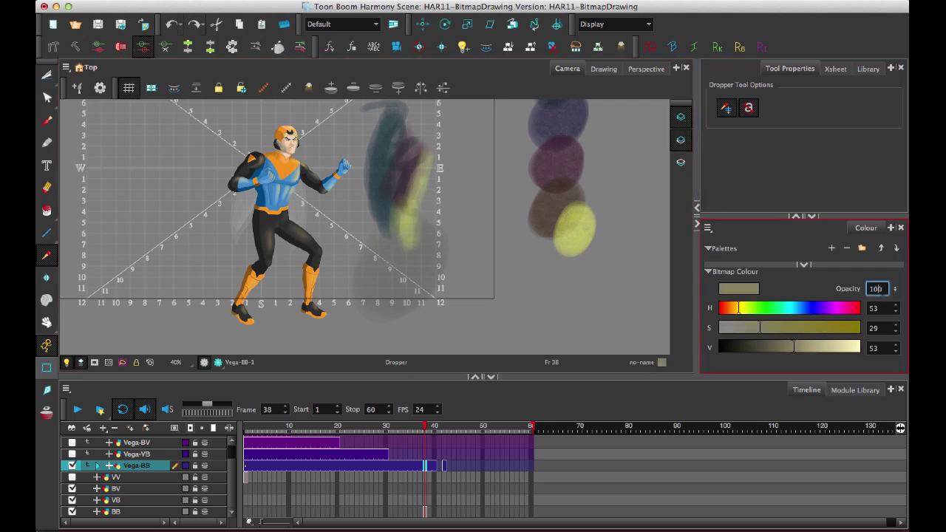
left_click(397, 215)
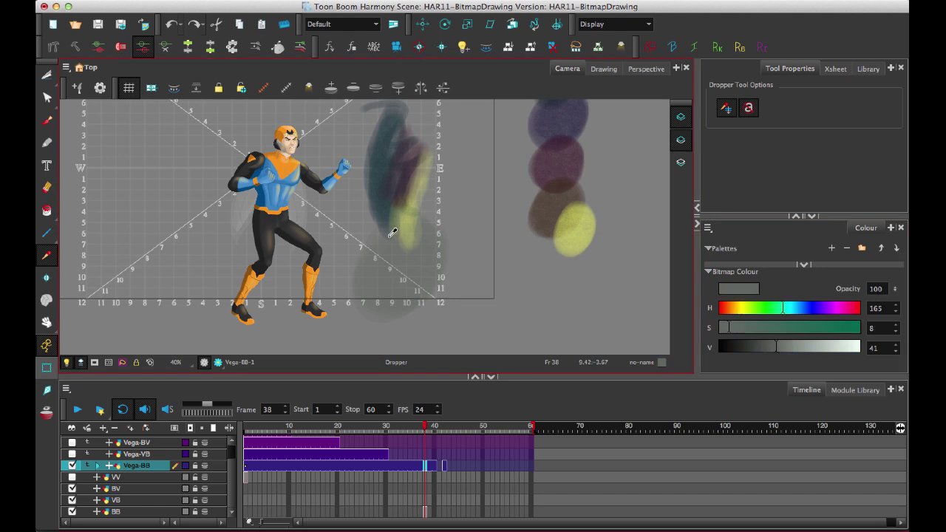
left_click_drag(413, 194, 423, 145)
- Turn the Dropper's alpha option back off and sample from the blended strokes down into the green blob
left_click(748, 108)
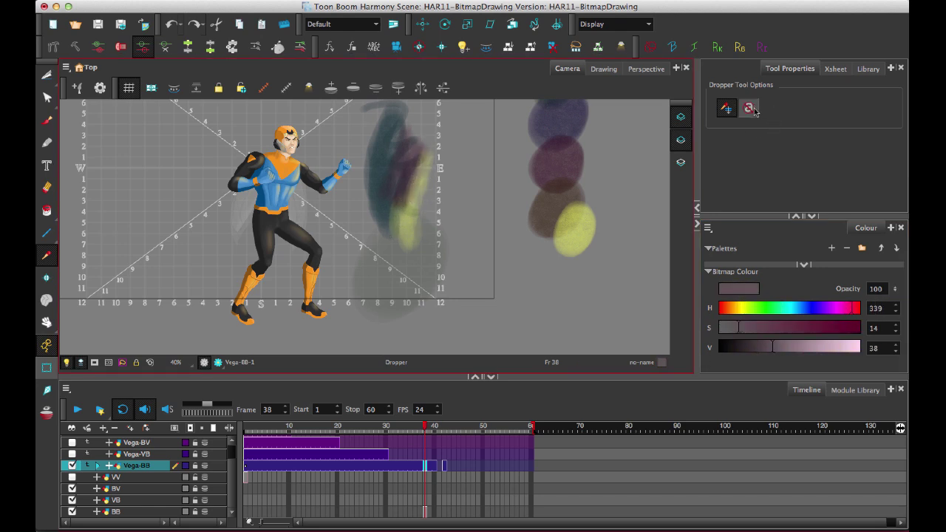
left_click(397, 186)
left_click_drag(399, 184, 403, 276)
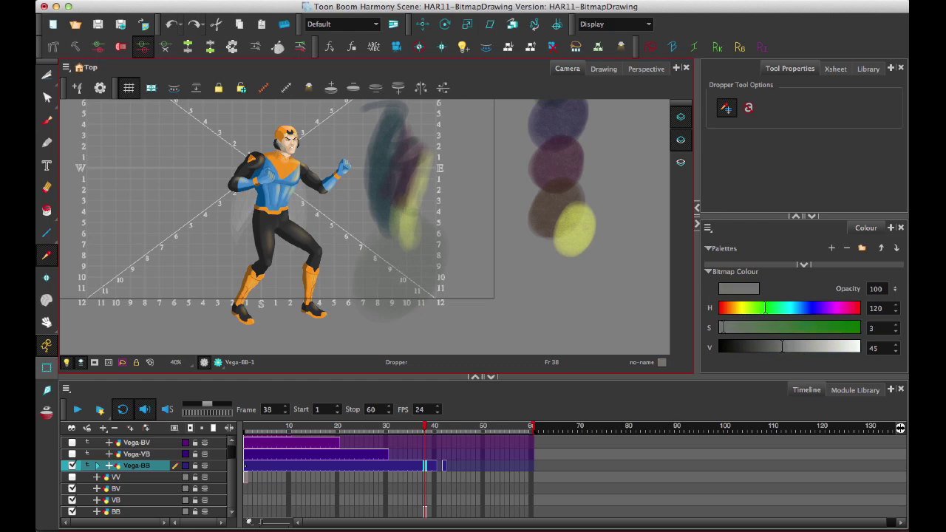
- Switch composite colour sampling off and back on, and sample the yellow stroke
left_click(727, 109)
left_click_drag(422, 172, 458, 214)
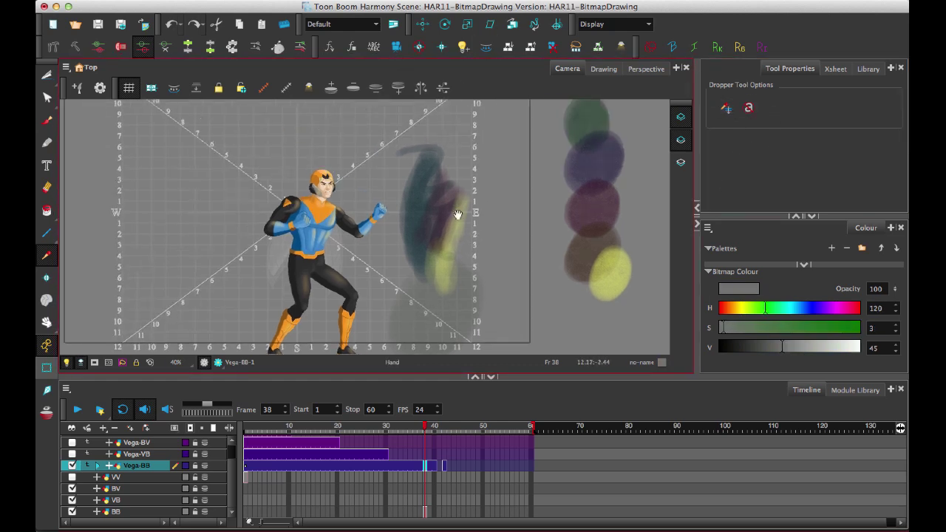
left_click(727, 109)
left_click(450, 247)
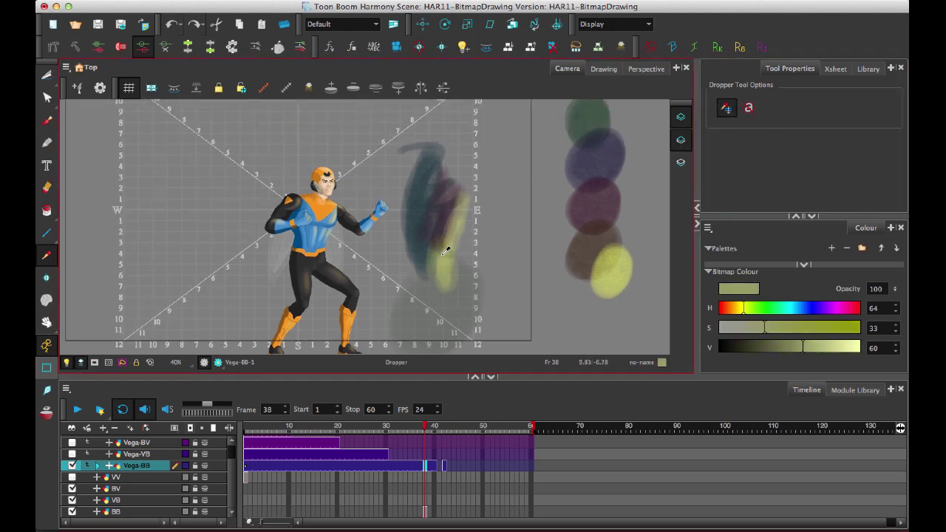
- Paint yellow-green Marker strokes around the blended strokes with the Brush tool and sample the teal stroke's colour
left_click(47, 121)
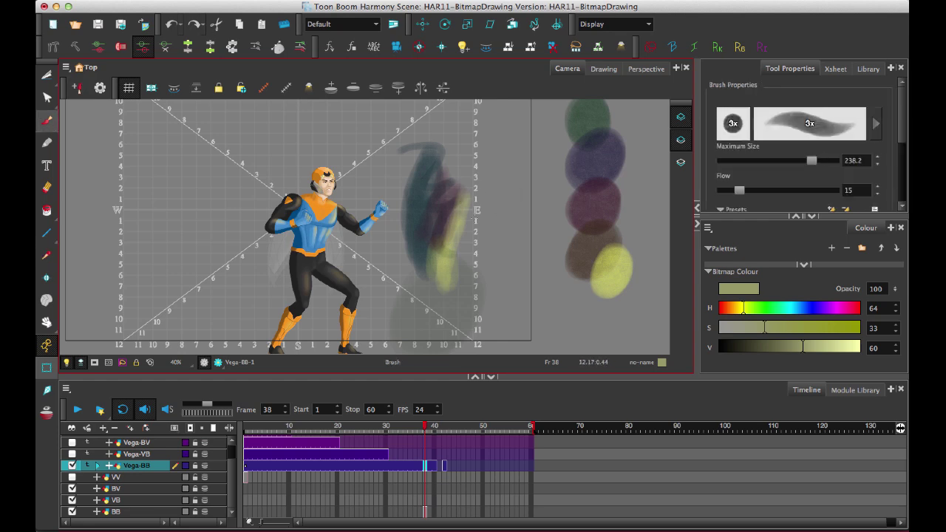
mouse_move(463, 299)
left_mouse_down()
mouse_move(412, 258)
mouse_move(405, 174)
mouse_move(412, 280)
mouse_move(419, 164)
mouse_move(403, 205)
mouse_move(415, 181)
mouse_move(412, 234)
mouse_move(416, 174)
mouse_move(432, 299)
left_mouse_up()
left_click(411, 209, "alt")
scroll(444, 274, "down", 2)
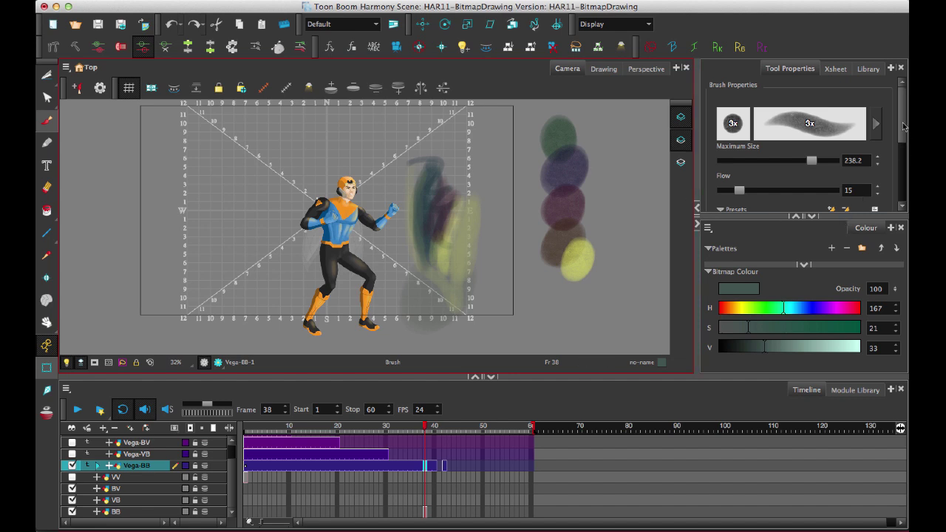
mouse_move(903, 126)
left_mouse_down()
mouse_move(903, 190)
mouse_move(903, 144)
left_mouse_up()
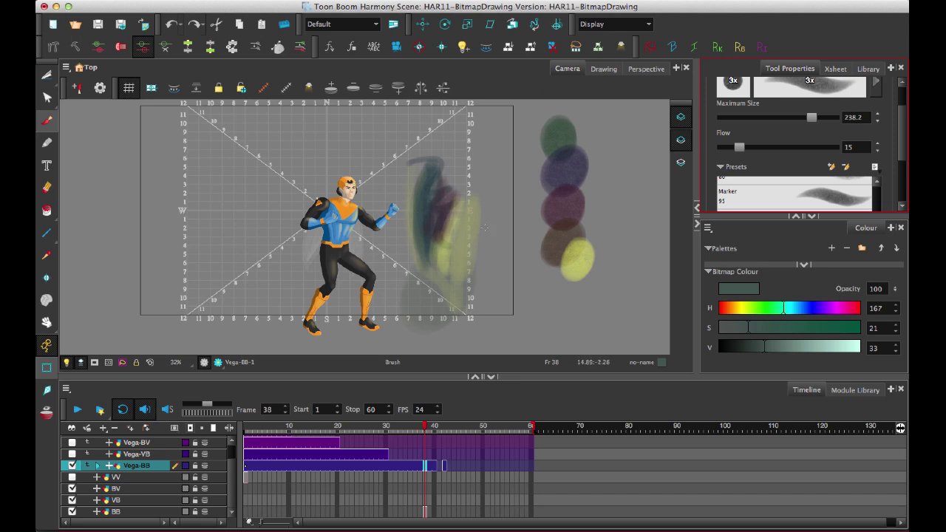
left_click_drag(504, 223, 485, 211)
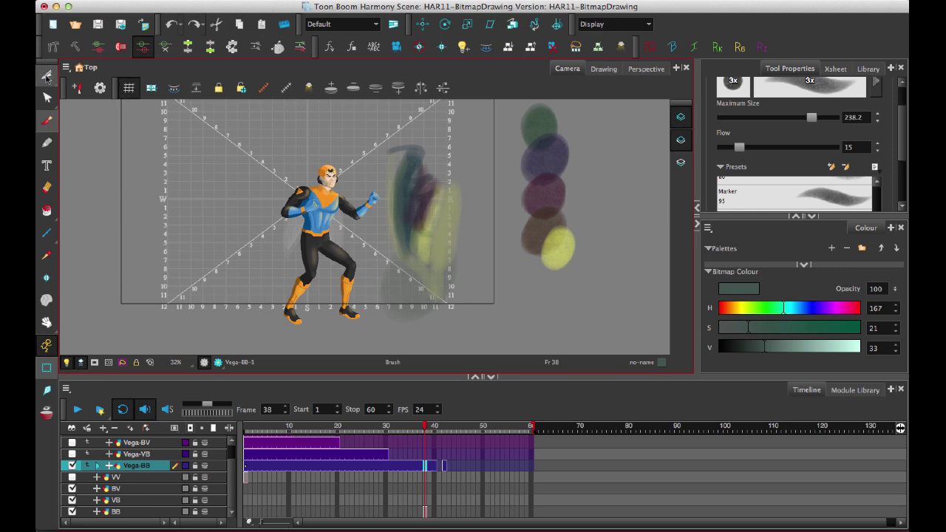
- Delete all the blended strokes and colour swatches from the Vega-BB drawing with the Select tool
left_click(46, 77)
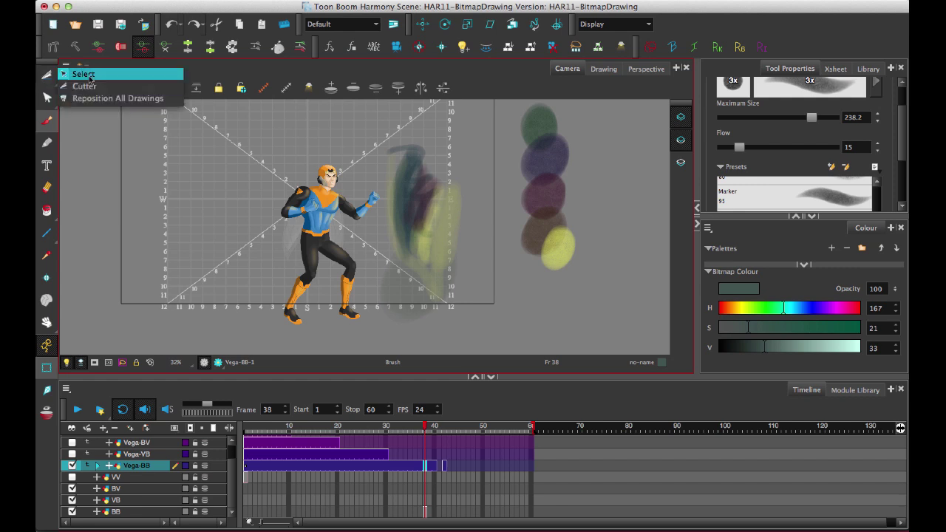
left_click(89, 77)
key("ctrl+a")
key("Delete")
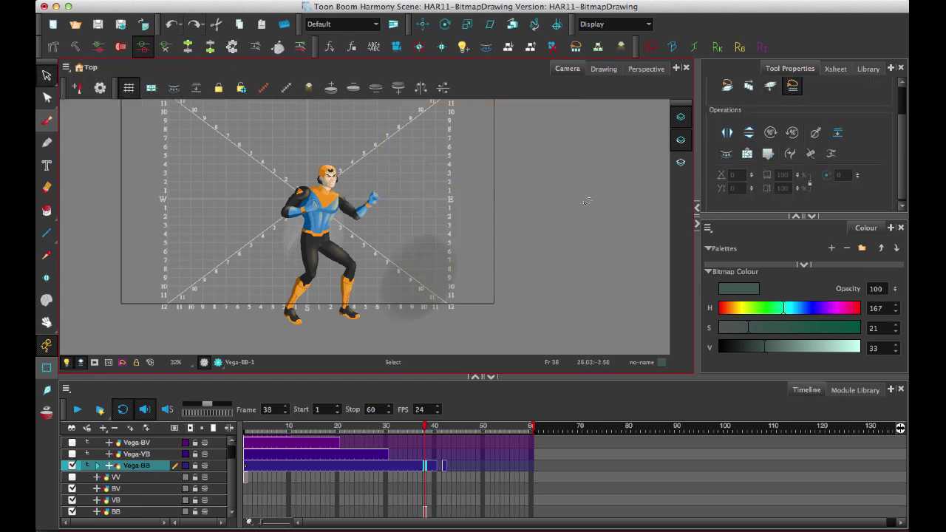
- Delete the dark green blob from the BB layer's drawing at frame 38
left_click(428, 510)
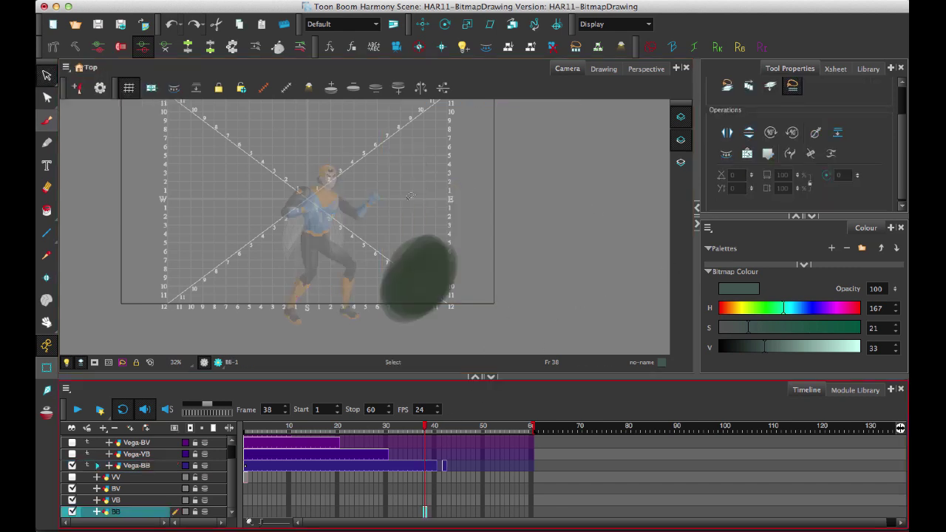
left_click(418, 274)
key("Delete")
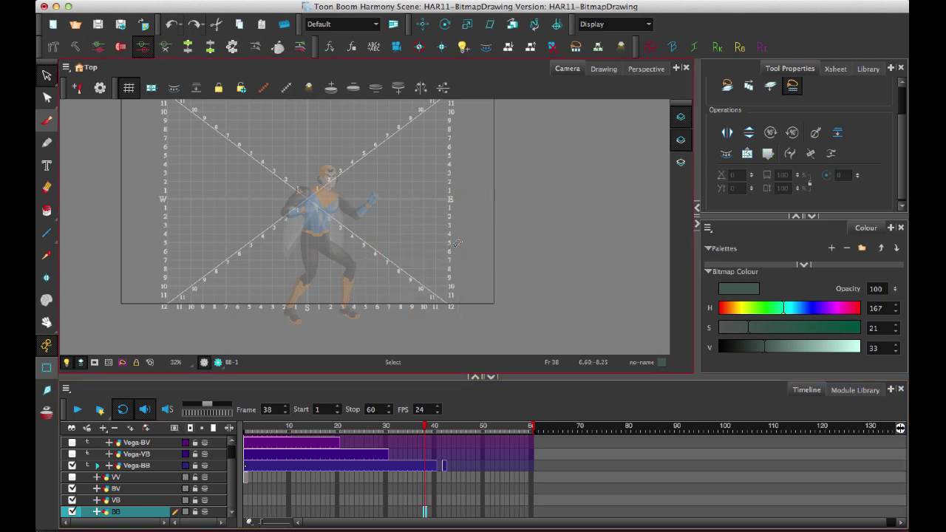
- Switch layer visibility from Vega-BB to Vega-BV and Vega-VB, and select the Vega-VB drawing at frame 27
left_click(72, 466)
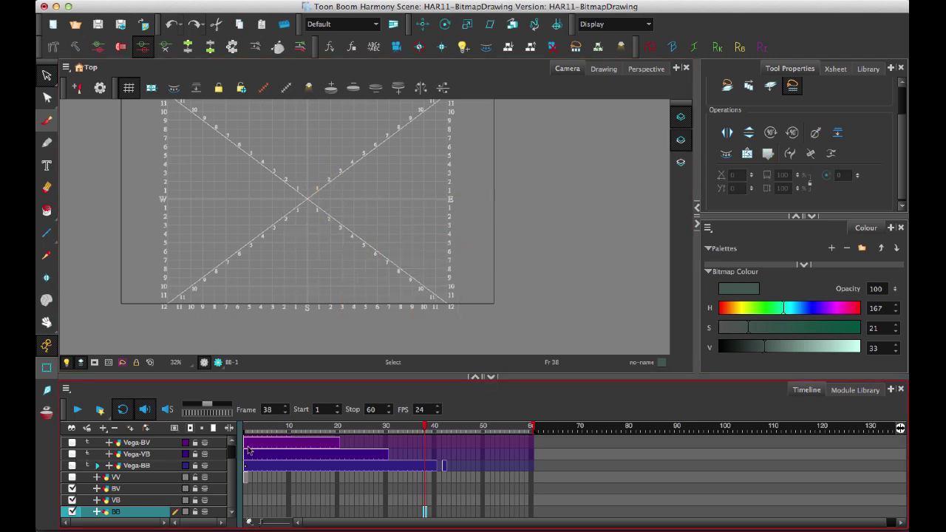
left_click(71, 442)
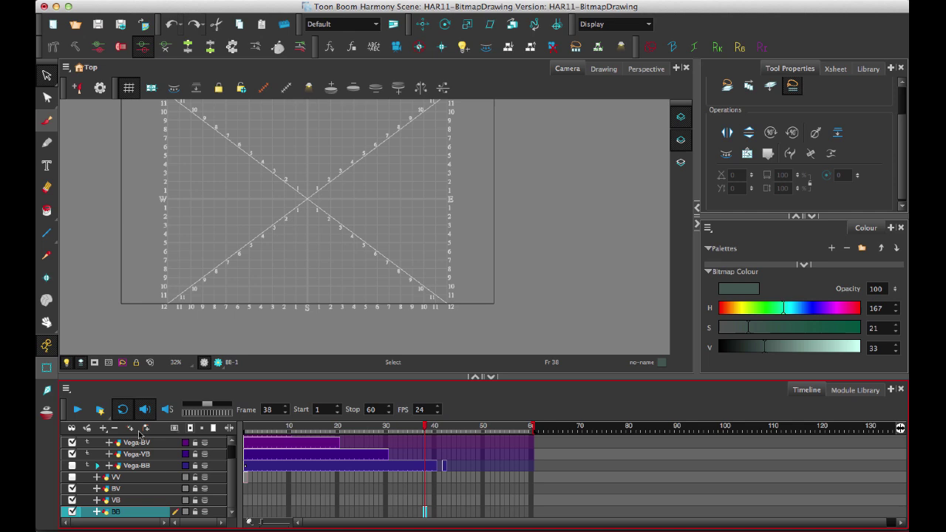
left_click(366, 428)
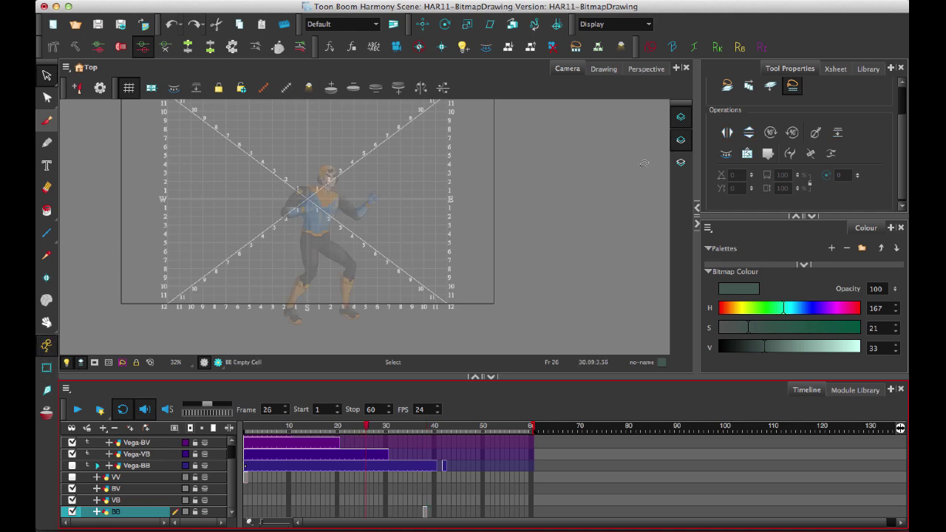
left_click(371, 454)
scroll(222, 303, "up", 1)
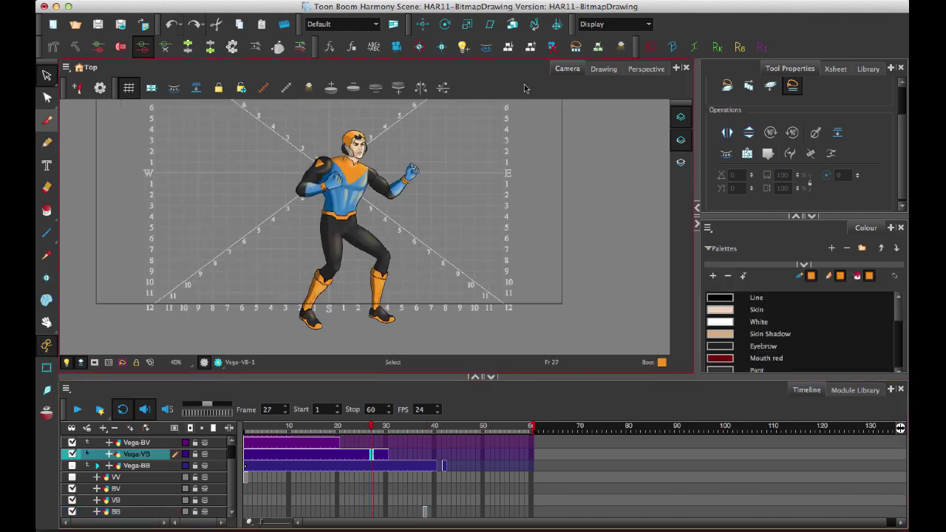
- Try to reshape the lower outline of the character's clenched fist over the chest with the Contour Editor
scroll(439, 259, "up", 5)
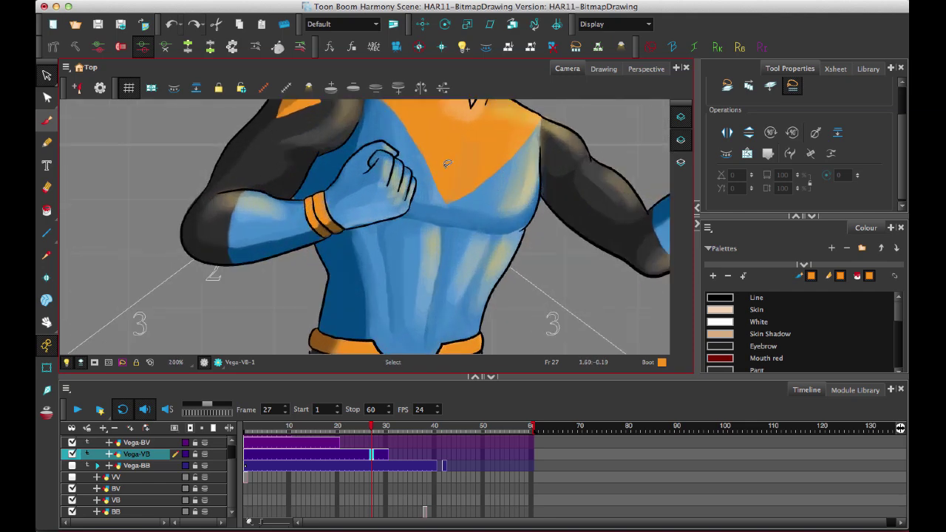
left_click_drag(461, 147, 388, 293)
left_click_drag(416, 262, 489, 125)
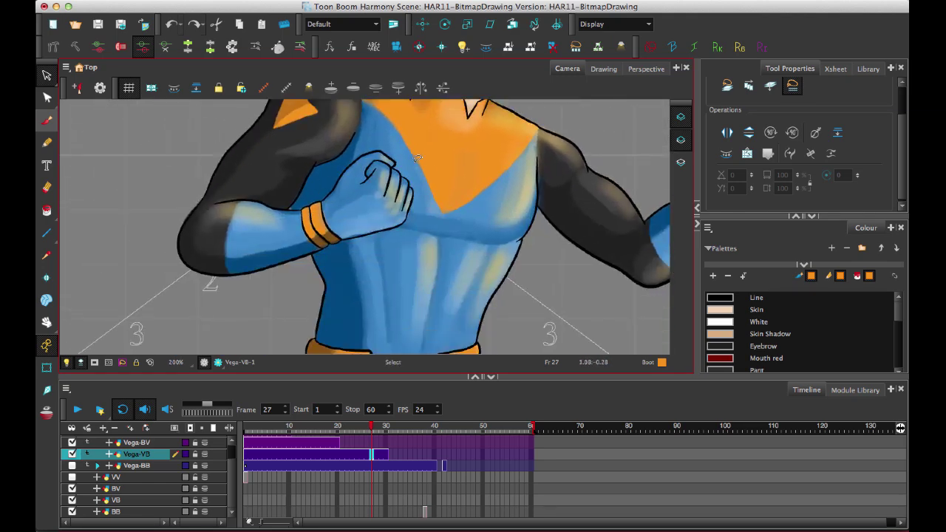
scroll(514, 217, "up", 3)
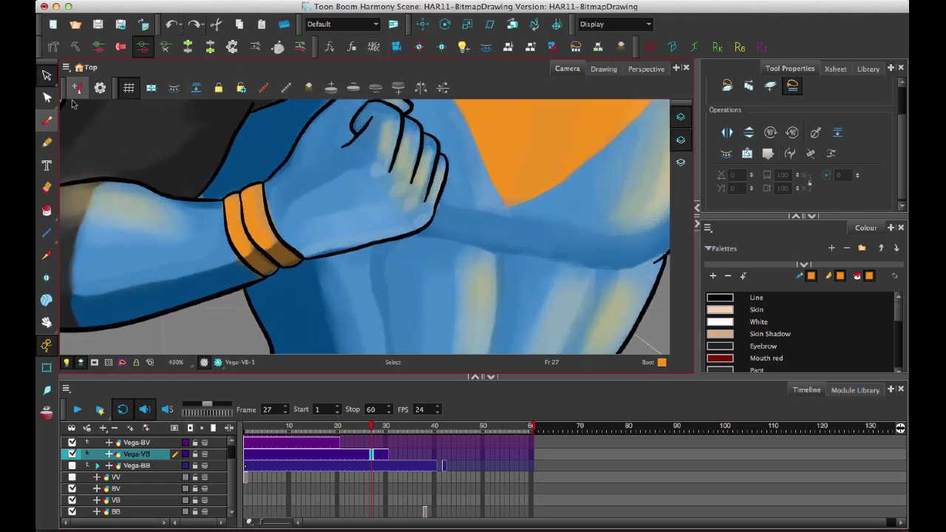
left_click(47, 96)
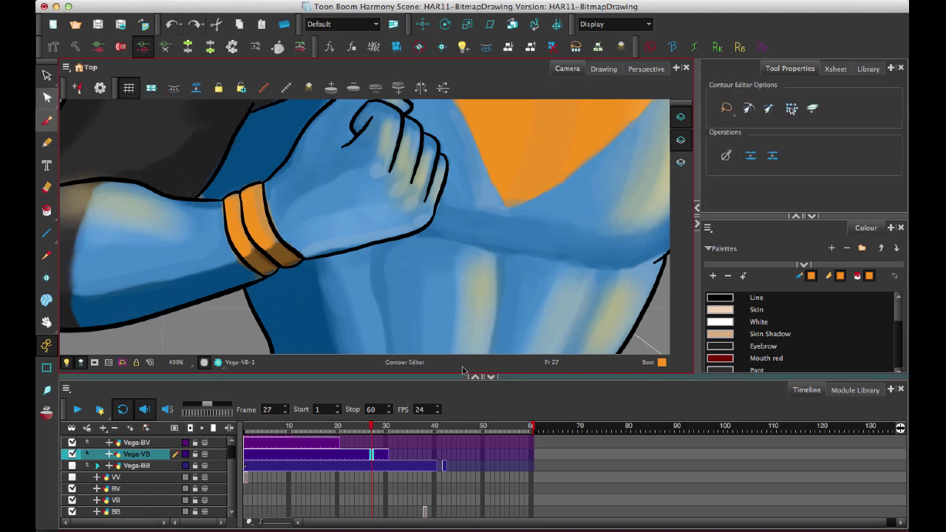
left_click(385, 251)
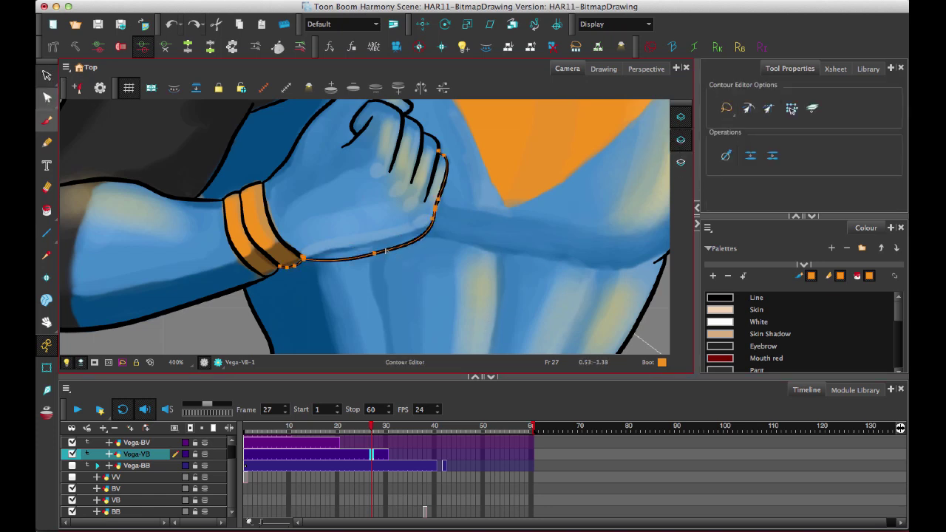
key("ctrl+a")
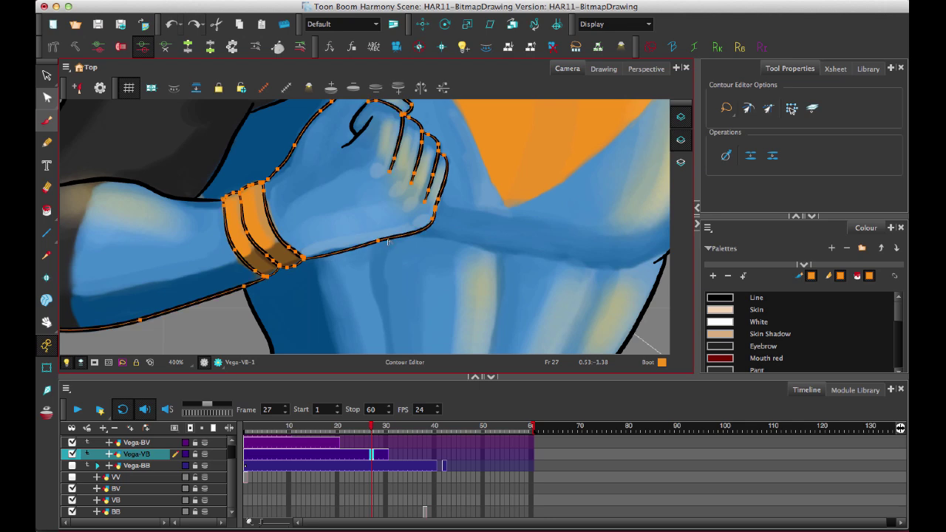
left_click(381, 212)
left_click_drag(435, 205, 382, 235)
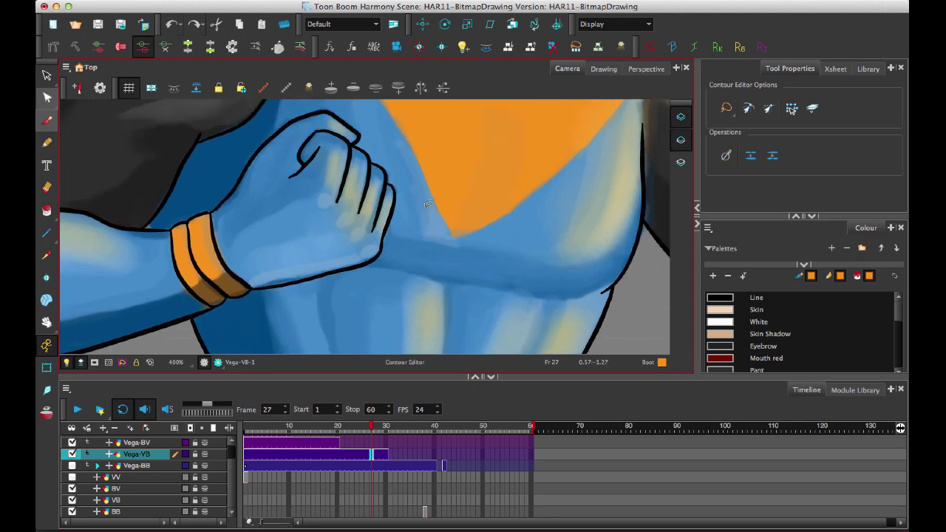
scroll(441, 197, "down", 8)
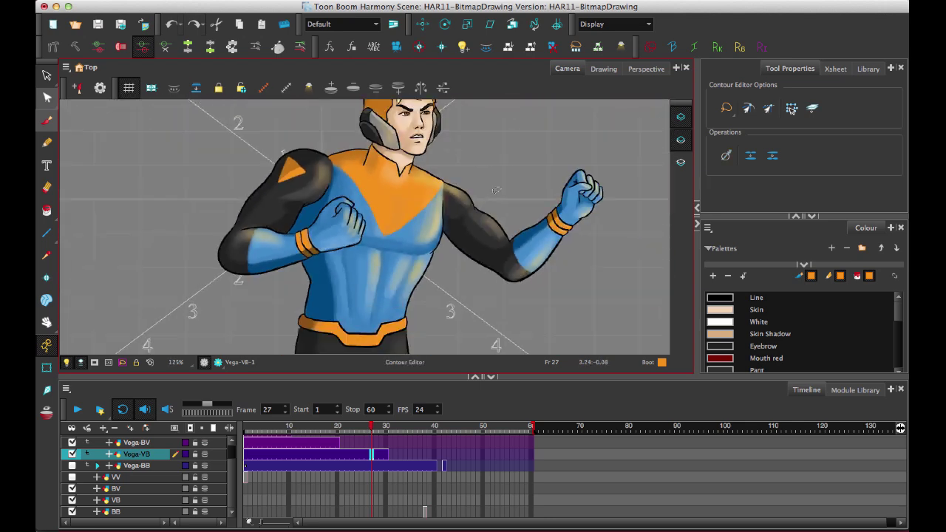
scroll(456, 252, "down", 4)
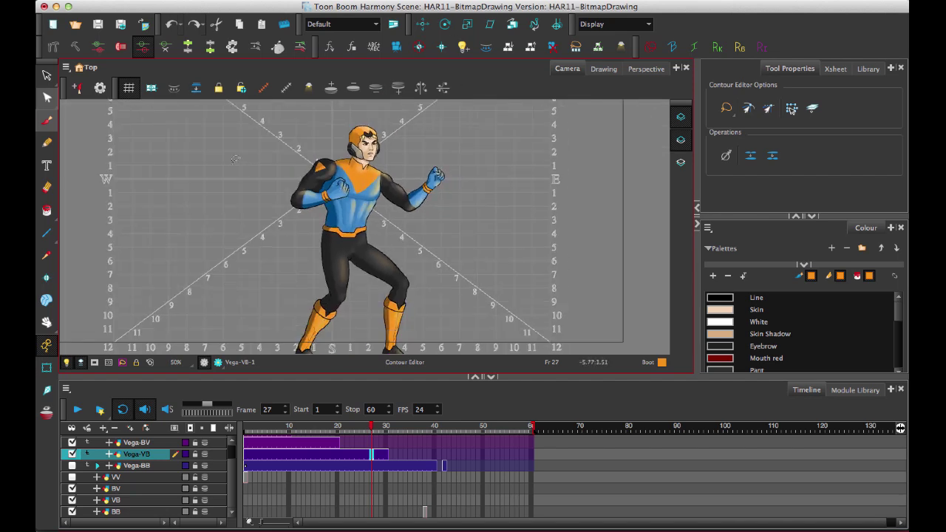
- Select the whole character in the Vega-VB drawing and apply the Rough texture to its pencil lines
left_click(46, 74)
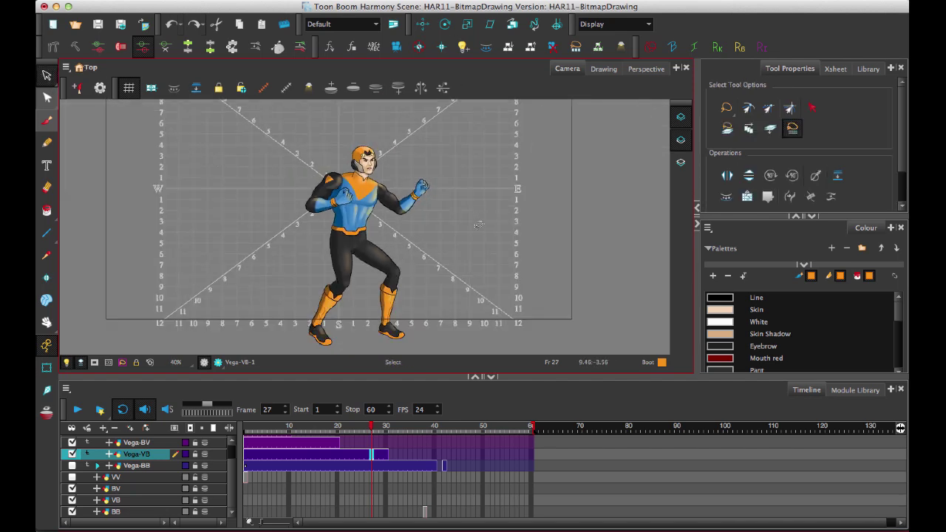
mouse_move(475, 228)
left_mouse_down()
mouse_move(241, 246)
mouse_move(251, 332)
left_mouse_up()
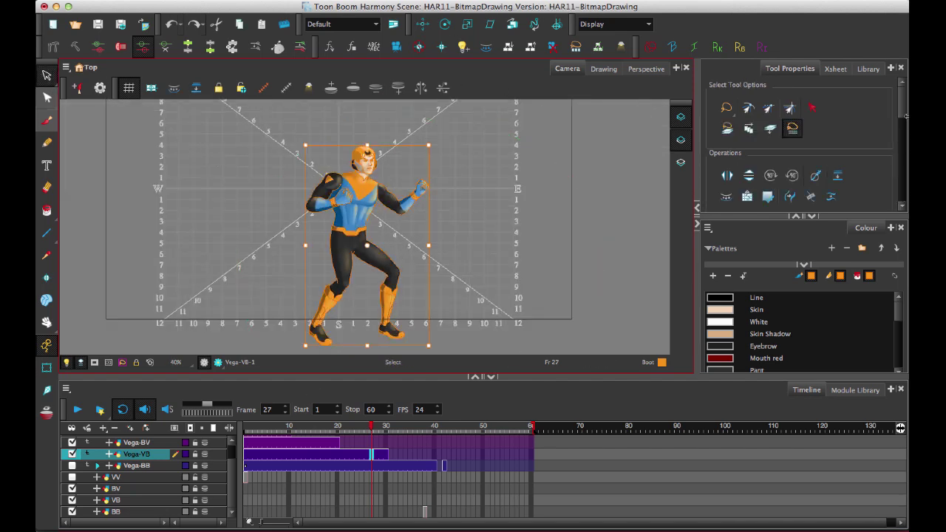
left_click_drag(902, 103, 904, 206)
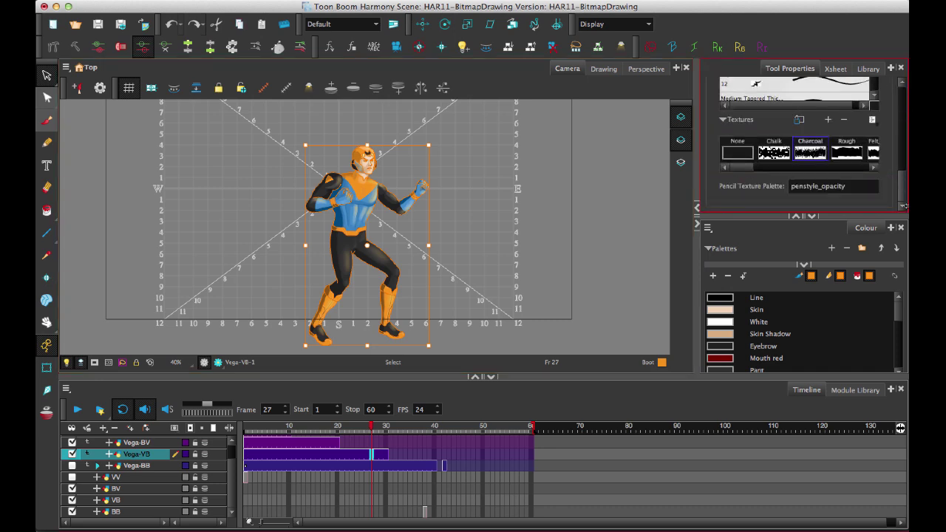
left_click(848, 153)
scroll(458, 175, "up", 5)
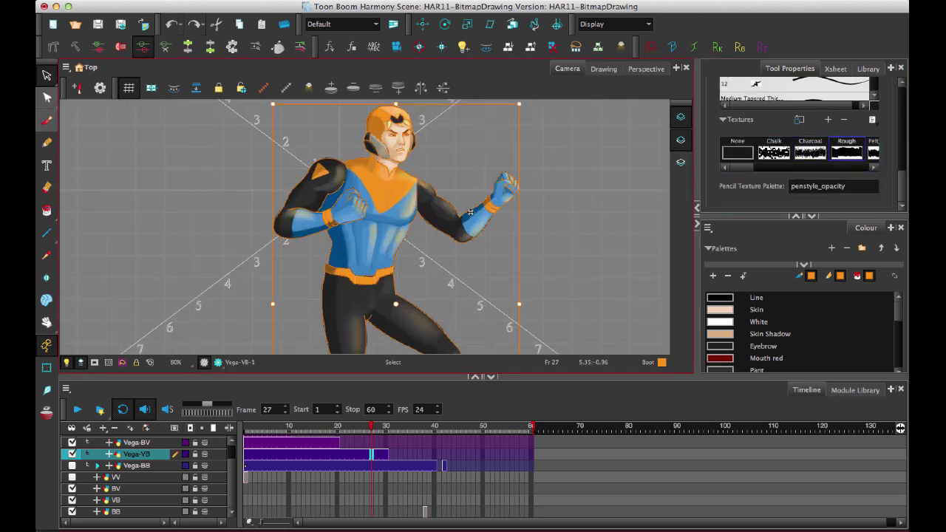
- Try the Chalk and Charcoal textures on the selected pencil lines around the face, ending back on Rough
left_click_drag(458, 175, 496, 156)
scroll(507, 295, "up", 8)
scroll(496, 157, "up", 2)
left_click_drag(621, 167, 499, 201)
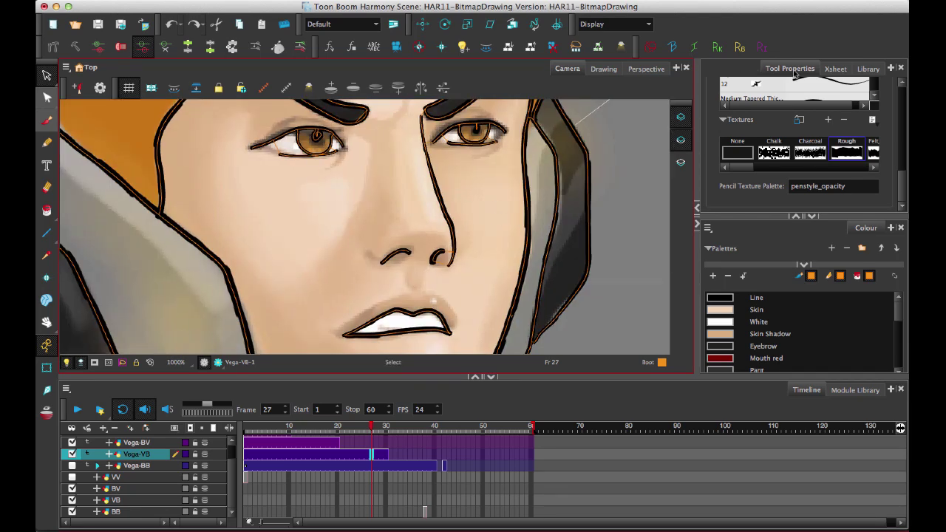
left_click(774, 153)
left_click(810, 153)
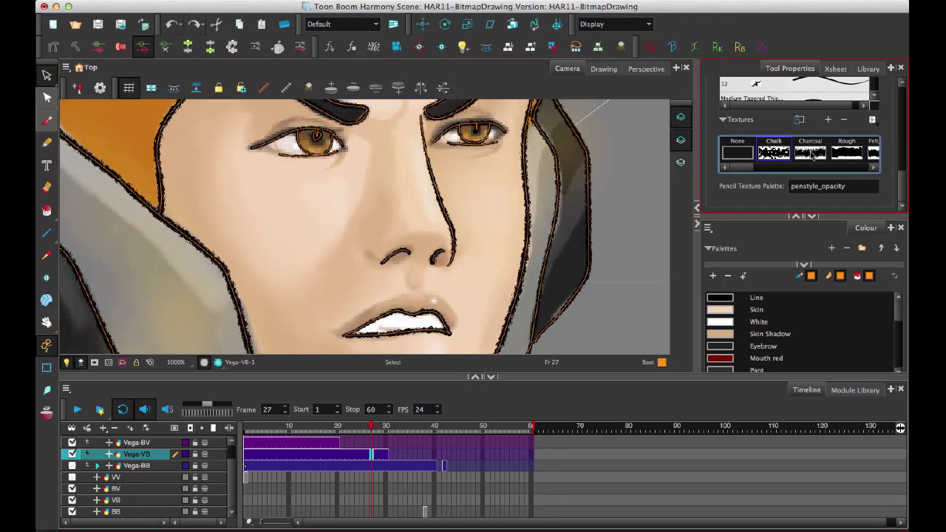
left_click(846, 152)
- Set the maximum size of the selected pencil lines to 5.6 and deselect the drawing
left_click_drag(905, 164, 905, 135)
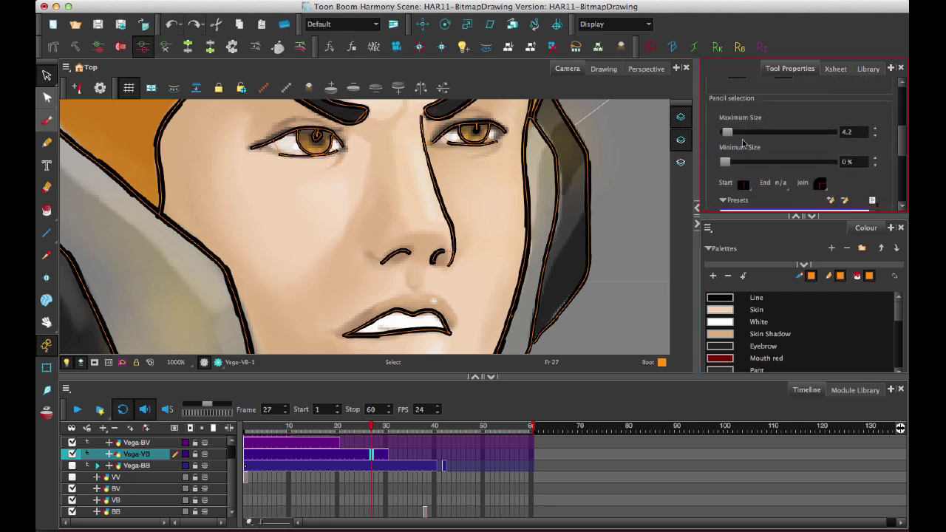
left_click_drag(727, 133, 725, 133)
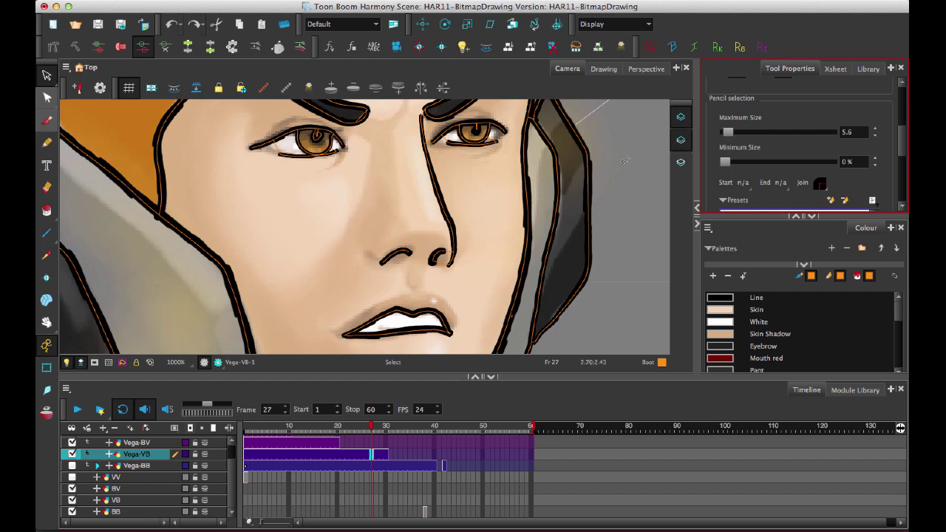
left_click(577, 194)
scroll(576, 194, "down", 4)
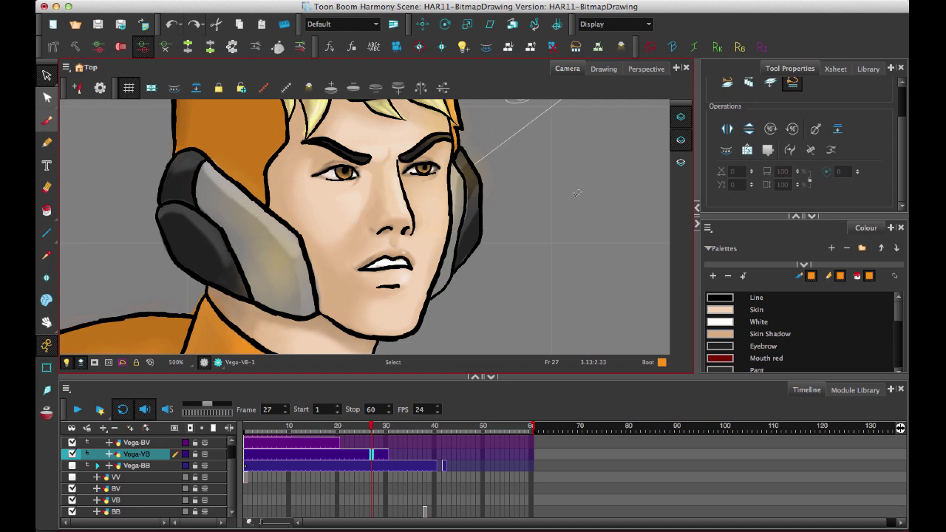
- View the Vega-VB drawing's Colour Art and Line Art separately, and preview both art layers together
left_click(680, 139)
left_click(681, 163)
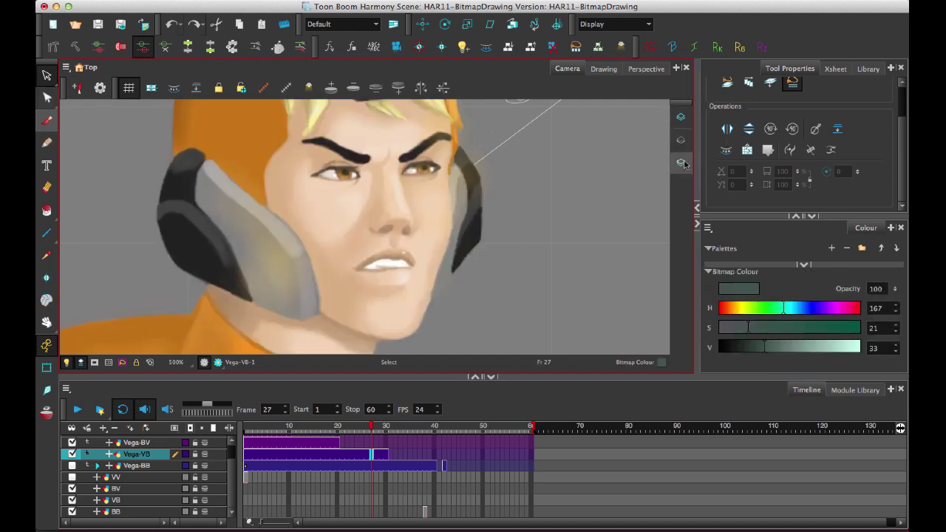
left_click(680, 139)
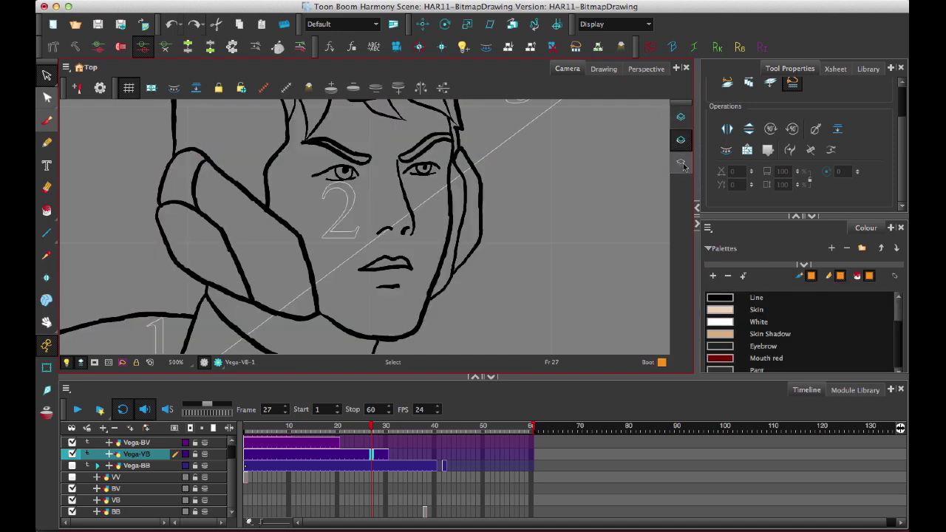
left_click(681, 162)
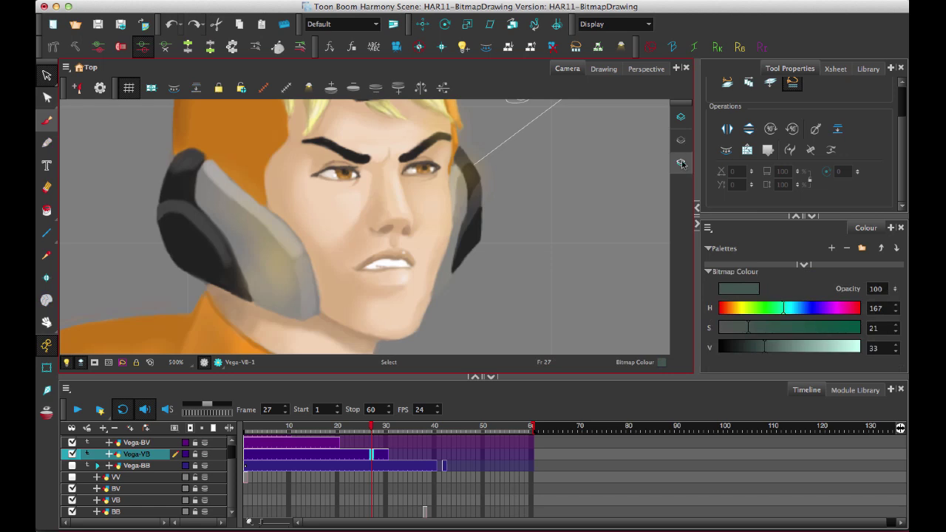
left_click(681, 118)
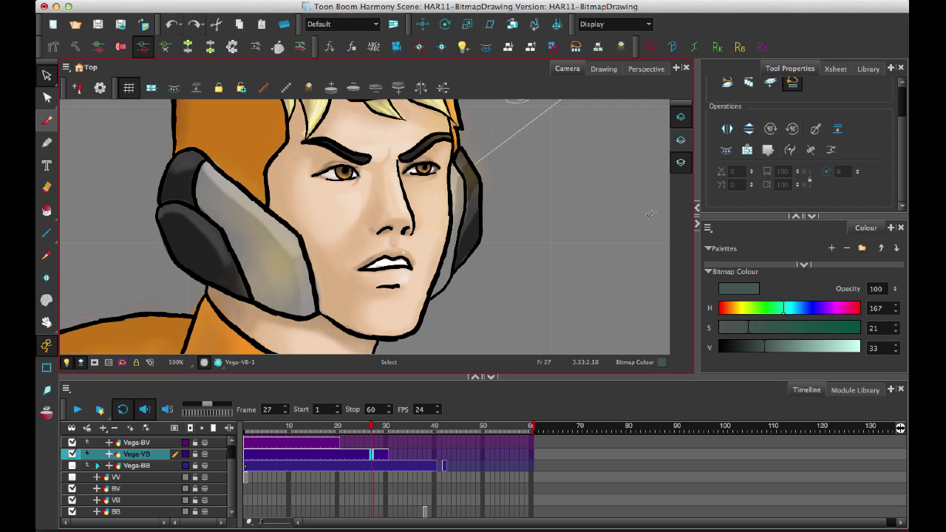
left_click(681, 164)
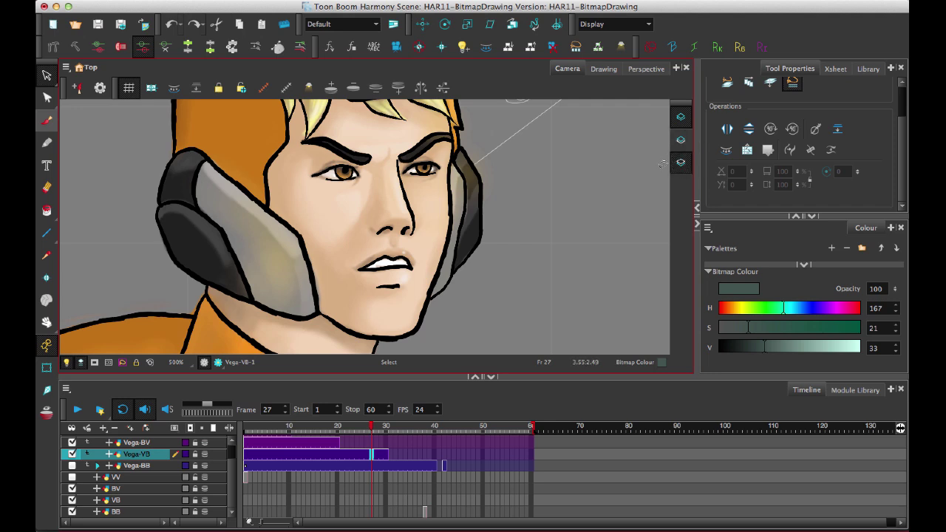
- Select the Vega-BV drawing at frame 19 with the Transform tool and switch between its Line Art and Colour Art
left_click(334, 441)
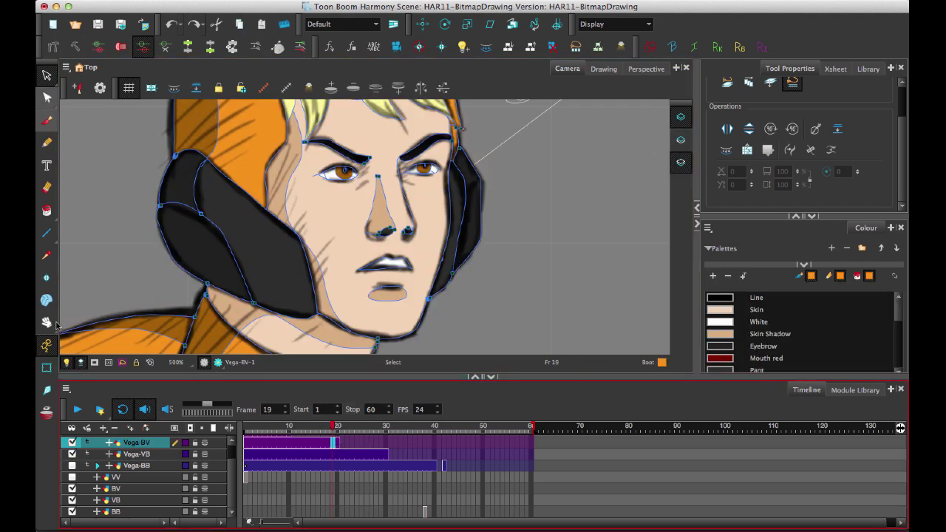
left_click(48, 364)
left_click(548, 215)
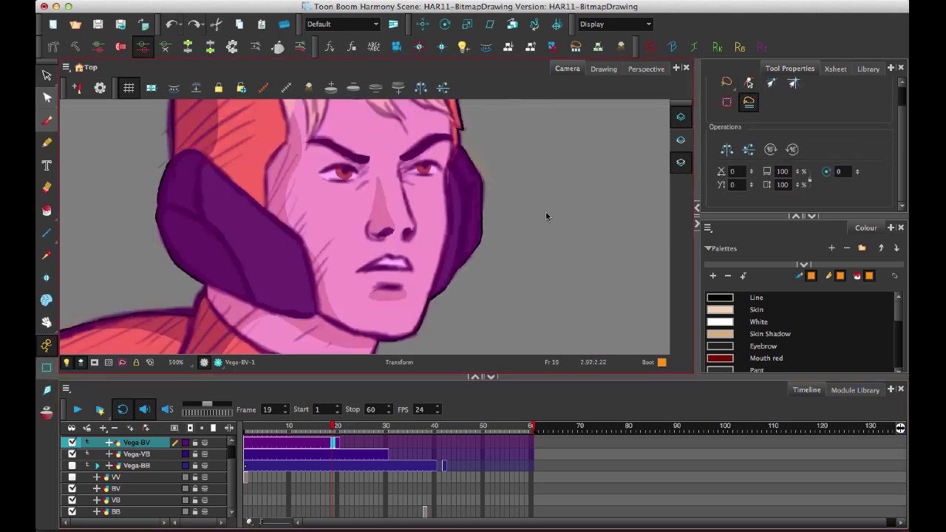
left_click(681, 139)
left_click(683, 116)
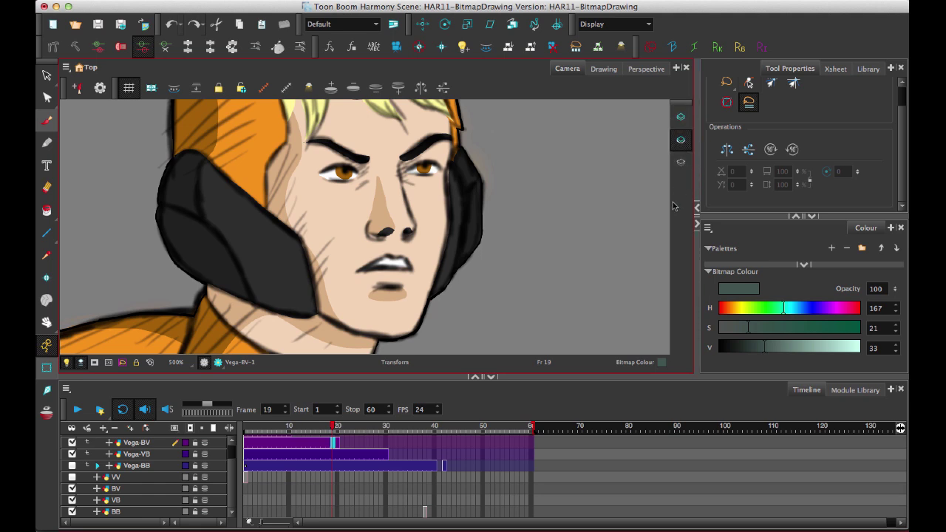
left_click(680, 148)
left_click(680, 162)
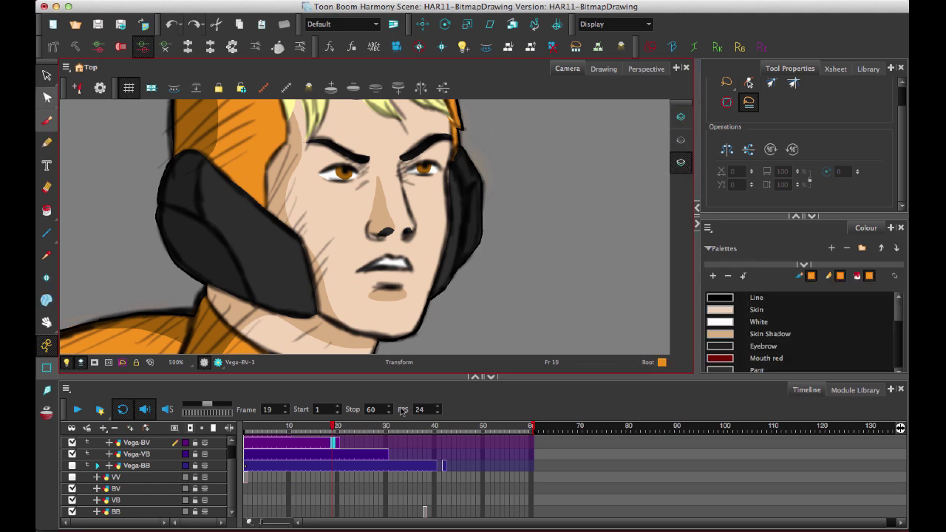
- With the Brush on the Vega-BV drawing at frame 16, inspect its Line Art and Colour Art separately and together
left_click(319, 442)
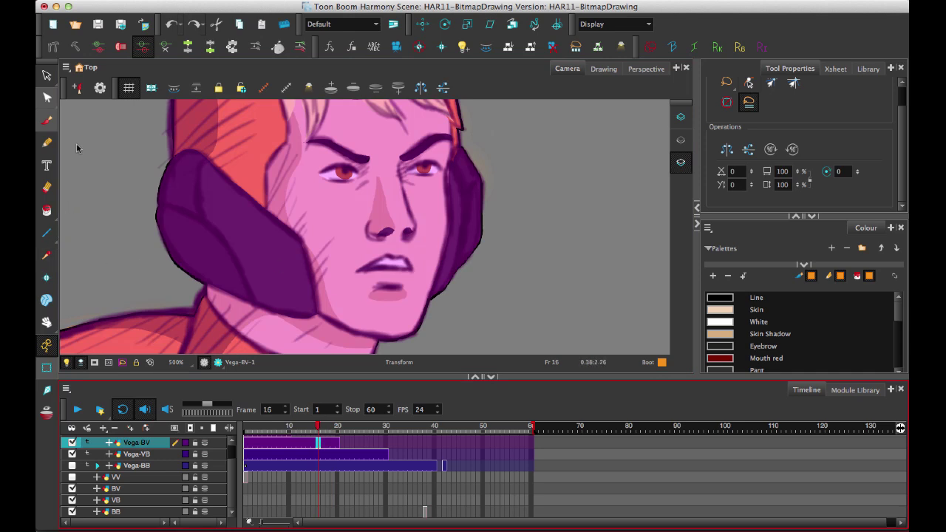
left_click(46, 120)
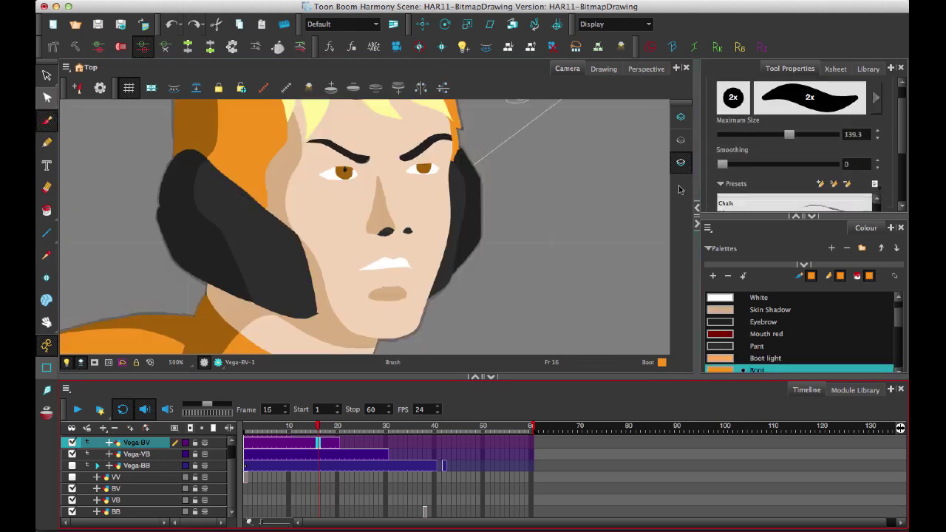
left_click(680, 140)
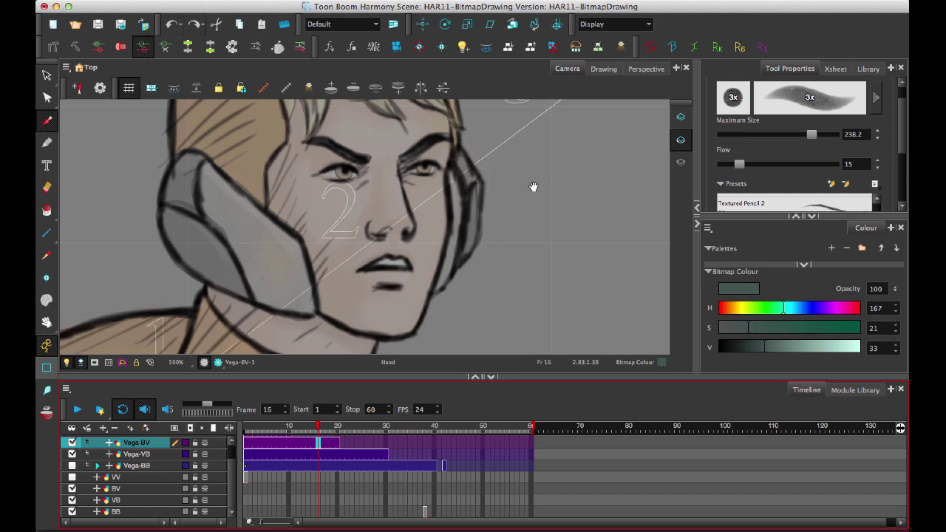
left_click_drag(514, 193, 535, 200)
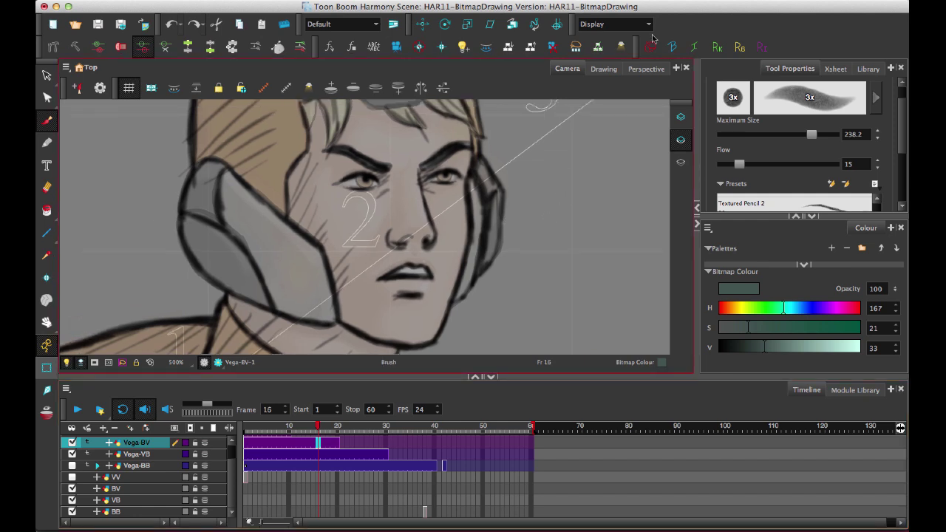
left_click(681, 162)
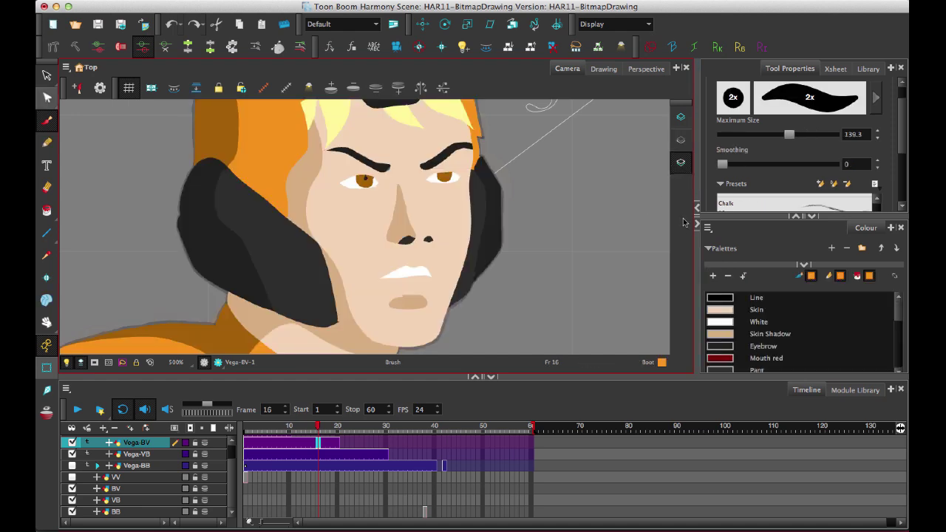
left_click(681, 117)
- Adjust the shade of the palette's Boot colour in the Colour Picker and close the picker
scroll(603, 209, "down", 5)
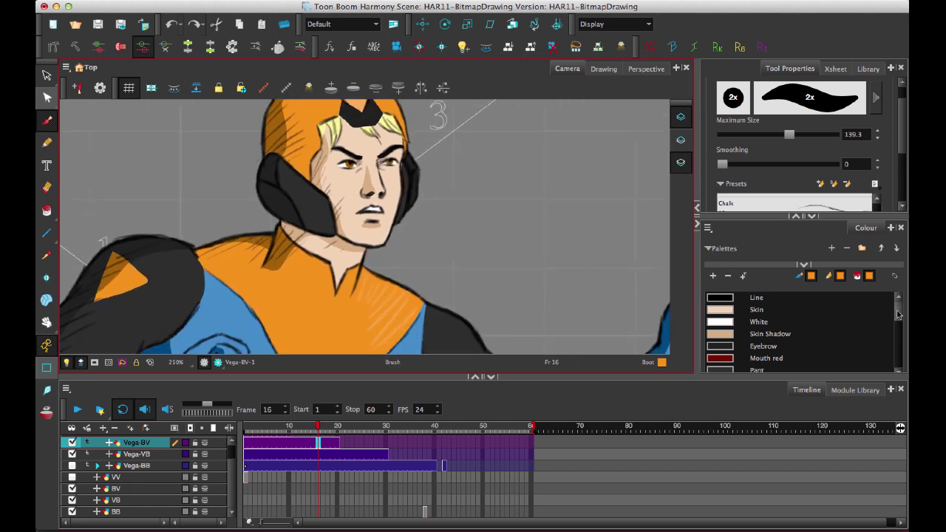
left_click_drag(899, 311, 898, 331)
double_click(721, 328)
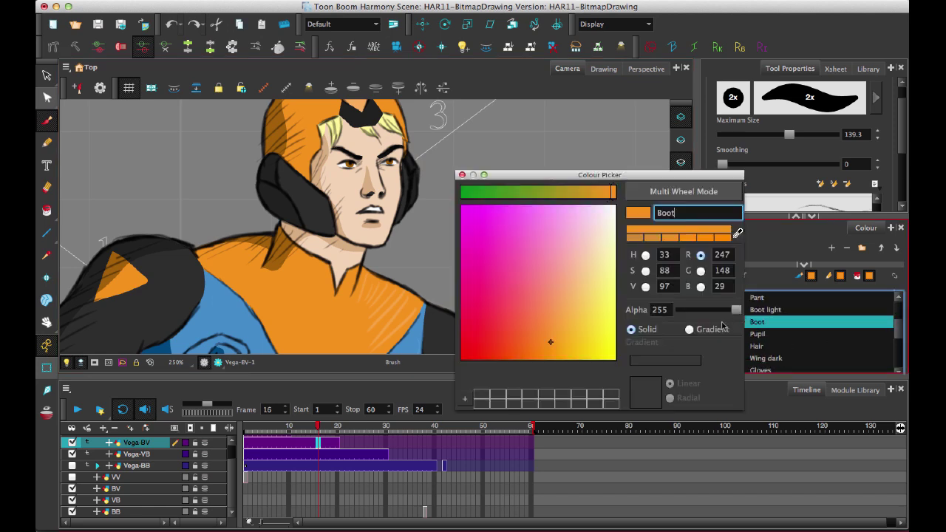
left_click_drag(549, 342, 555, 323)
left_click(461, 176)
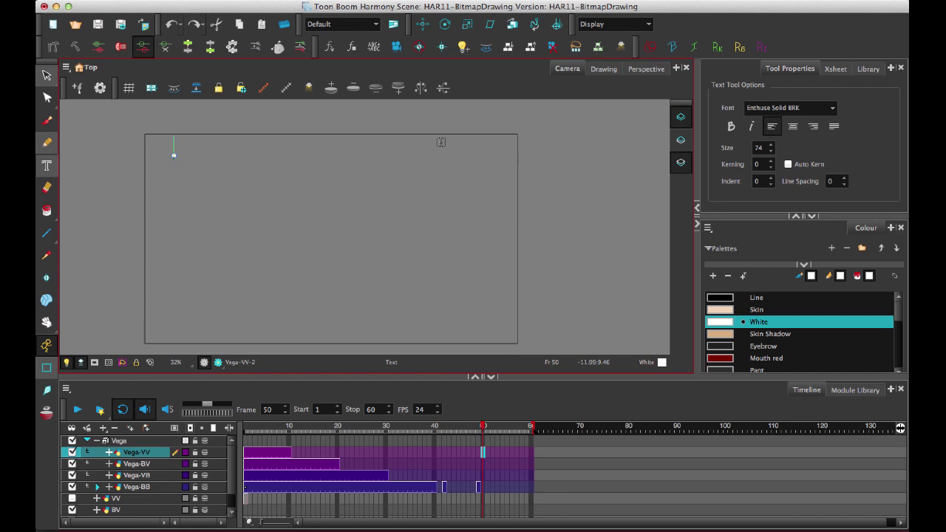
- Write the heading "Vector" with the line "- Maximum Flexibility" below it on the Vega-VV layer at frame 50
type("Vector")
key("Return")
type("- Maximu")
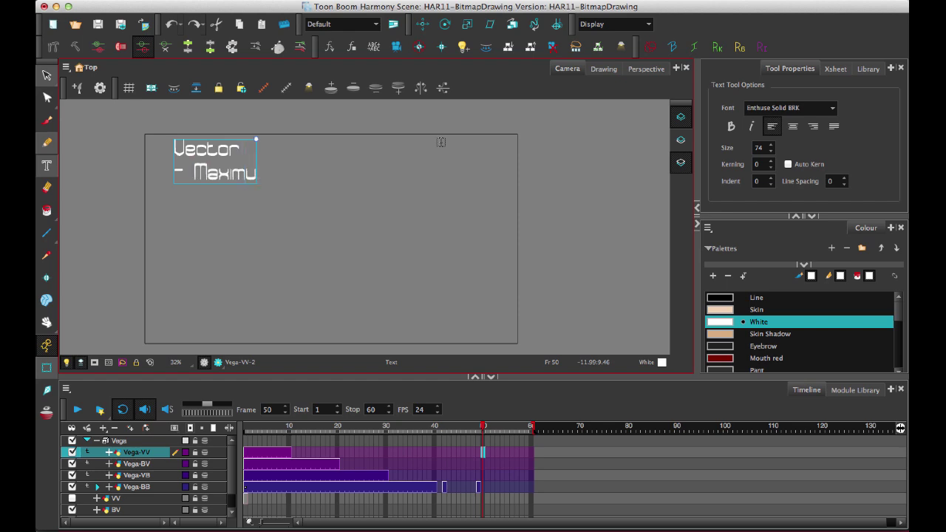
type("m Flexibility")
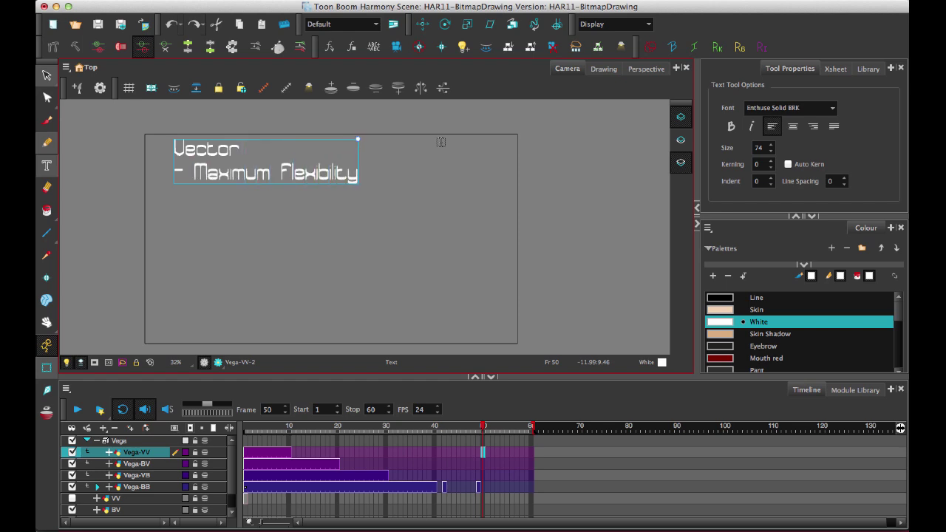
key("Return")
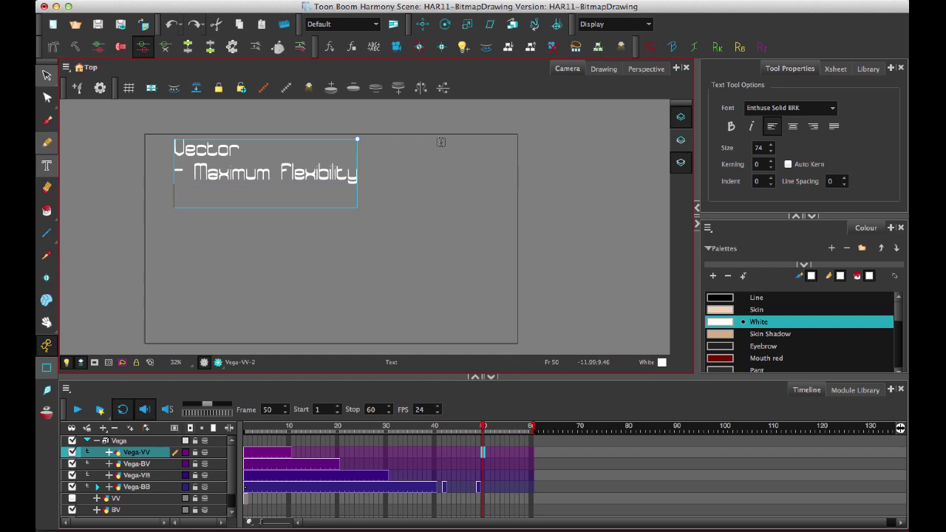
- Add the lines "- Change Colours" and "- Change Line Thickness" to the Vector list
type("- Change Co")
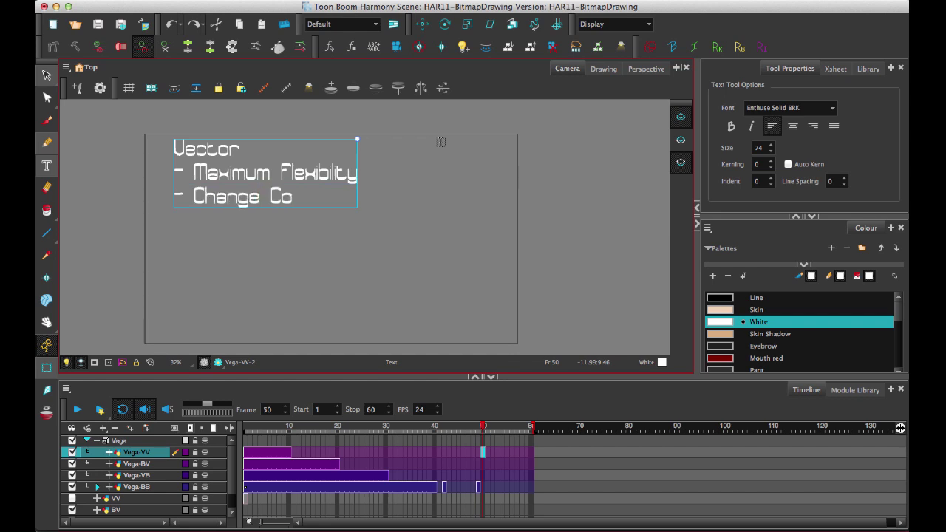
type("lours")
key("Return")
type("Ch")
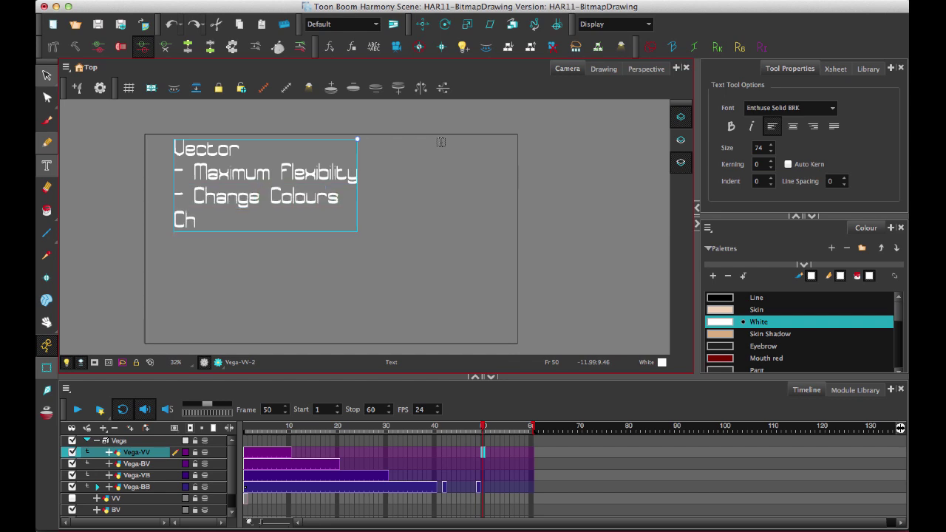
key("BackSpace")
key("BackSpace")
type("- Change Line Thickness")
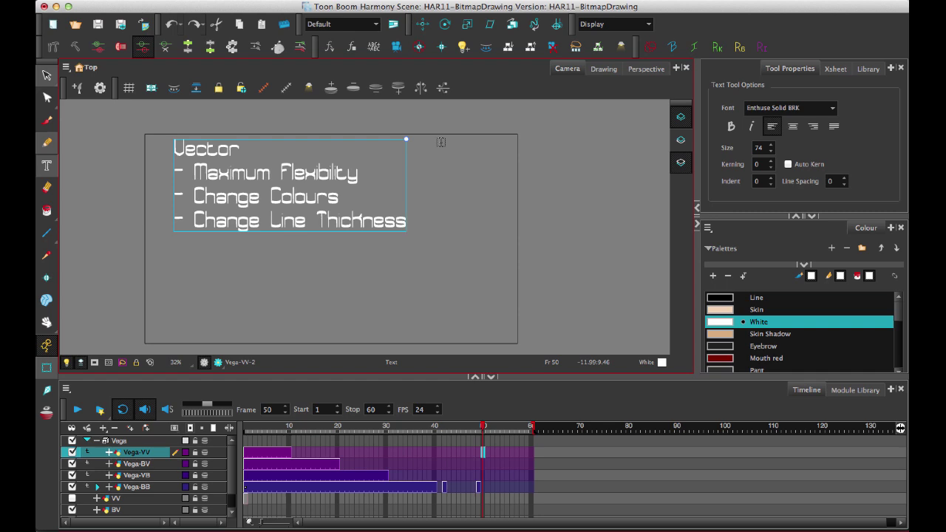
- Add the heading "Bitmap" below the Vector list, separated by a blank line, with the line "- Define things pixel by pixel" under it
key("Return")
key("Return")
type("Bitmap")
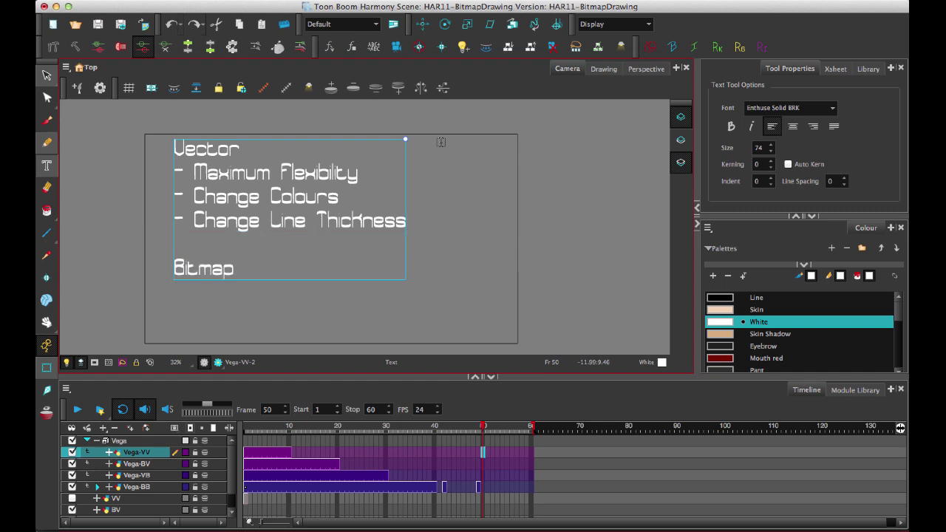
key("Return")
type("- ")
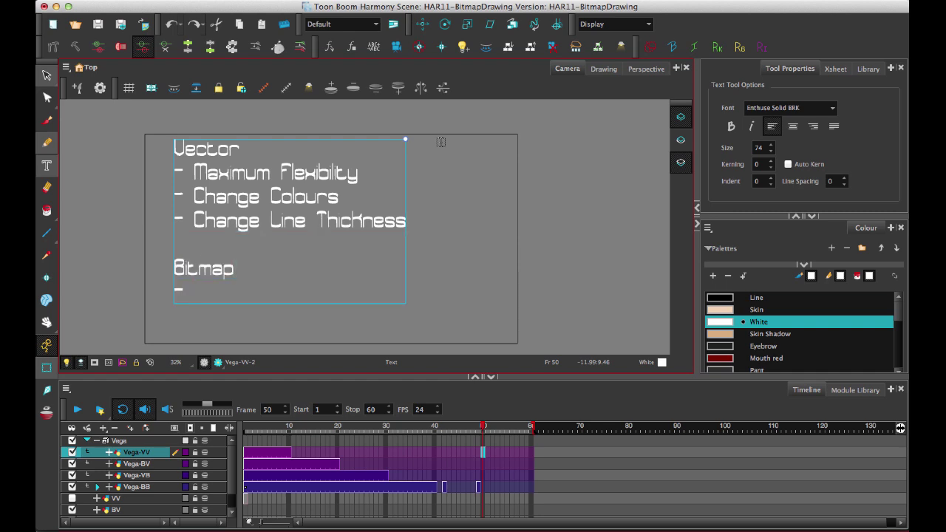
type("Define things pix")
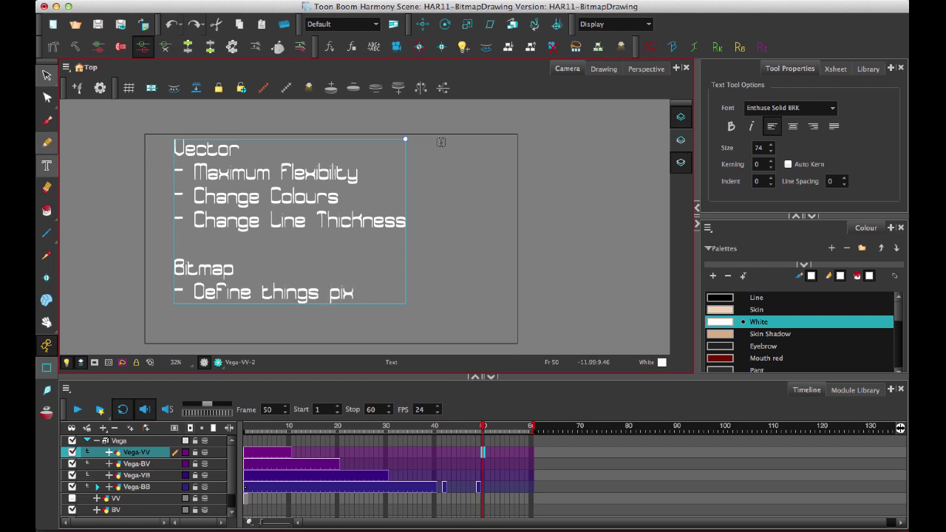
type("el by pixel")
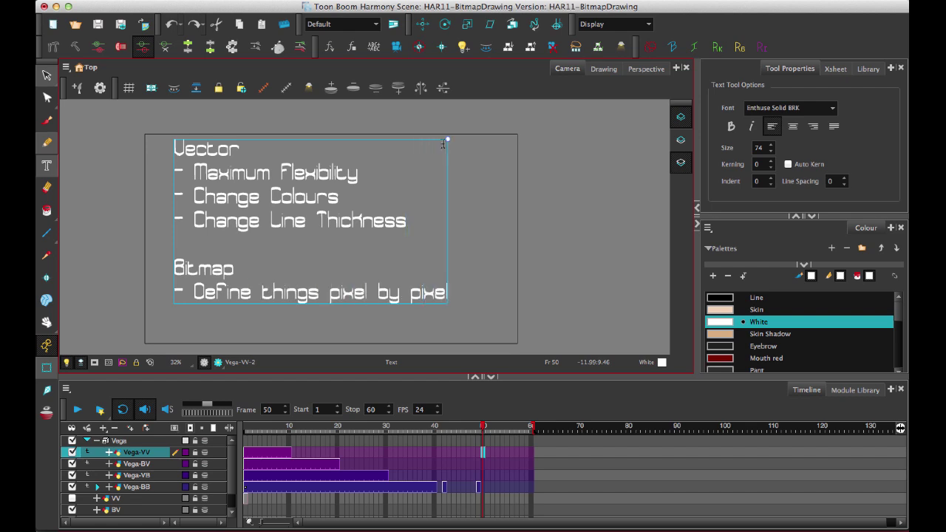
- Add the lines "- Mix colours, new styles" and "- Lose Flexibility" to the Bitmap list
key("Return")
type("- Mix colours, ")
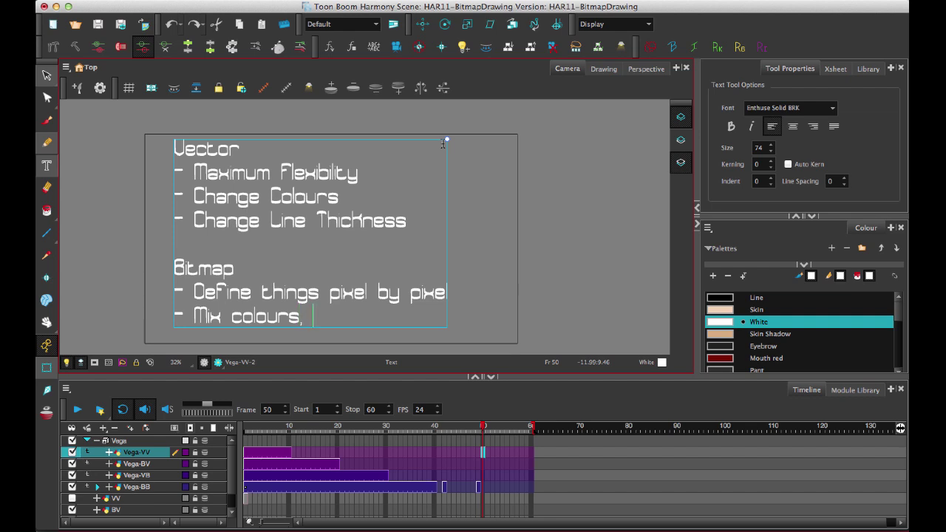
type("new styles")
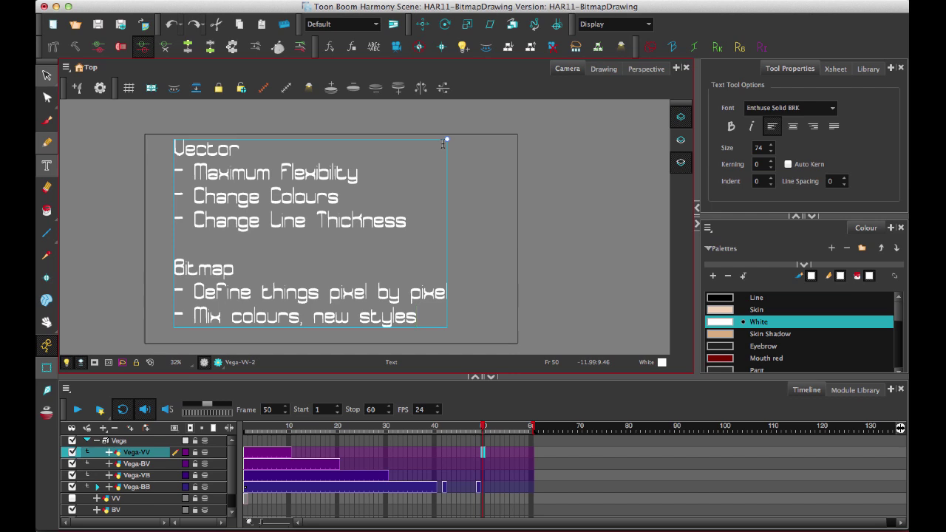
key("Return")
type("- L")
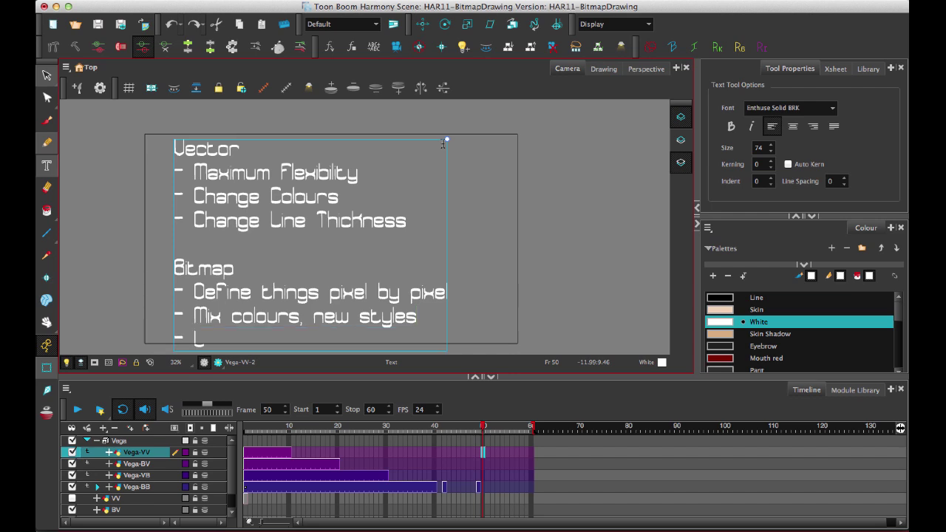
type("ose Flexibili")
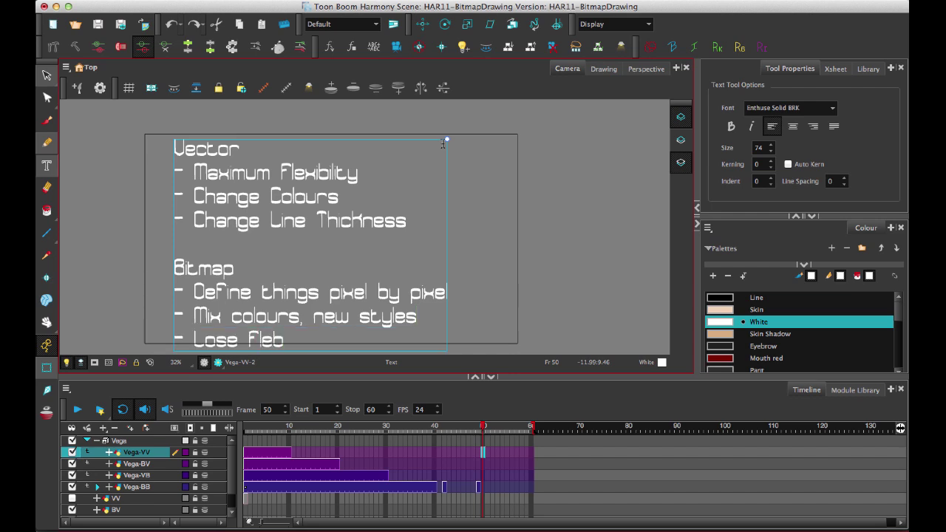
type("ty")
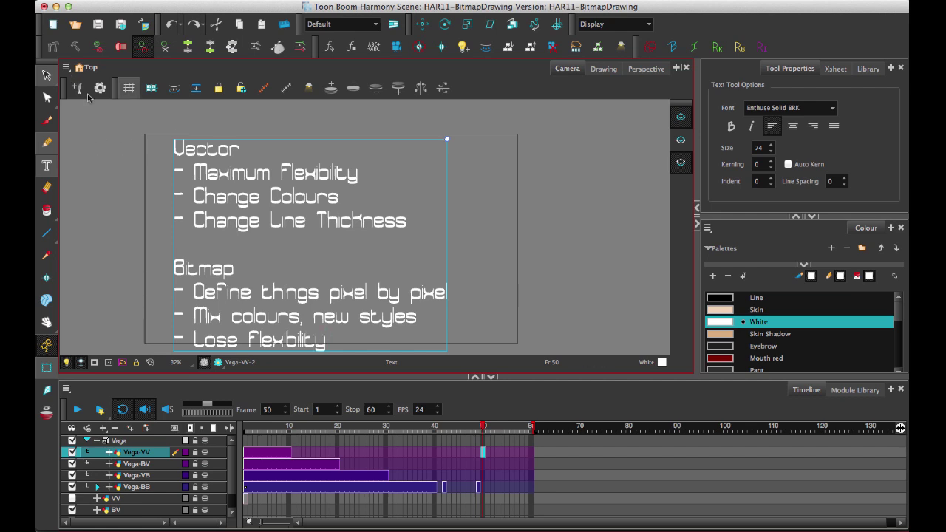
- Scale down the whole text block and move it into the upper-left part of the camera frame
left_click(46, 76)
left_click(226, 173)
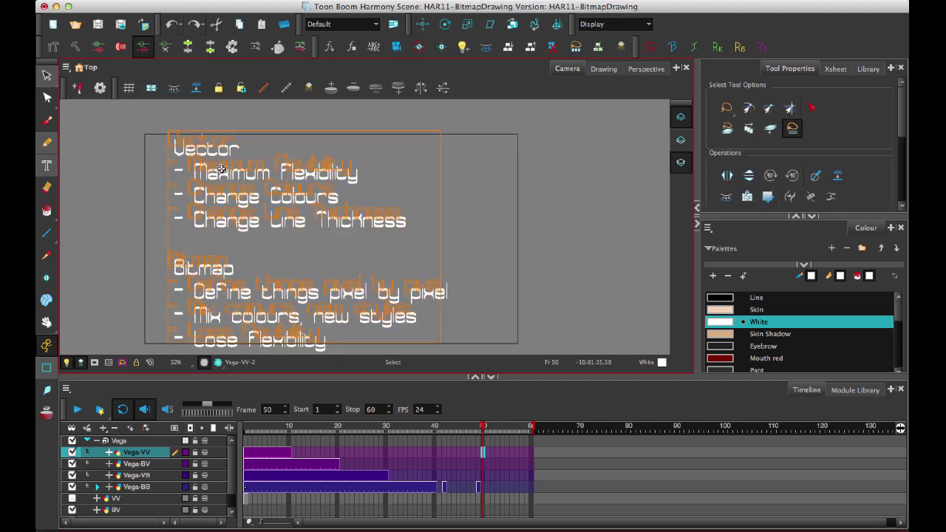
left_click_drag(223, 174, 215, 167)
scroll(503, 243, "up", 1)
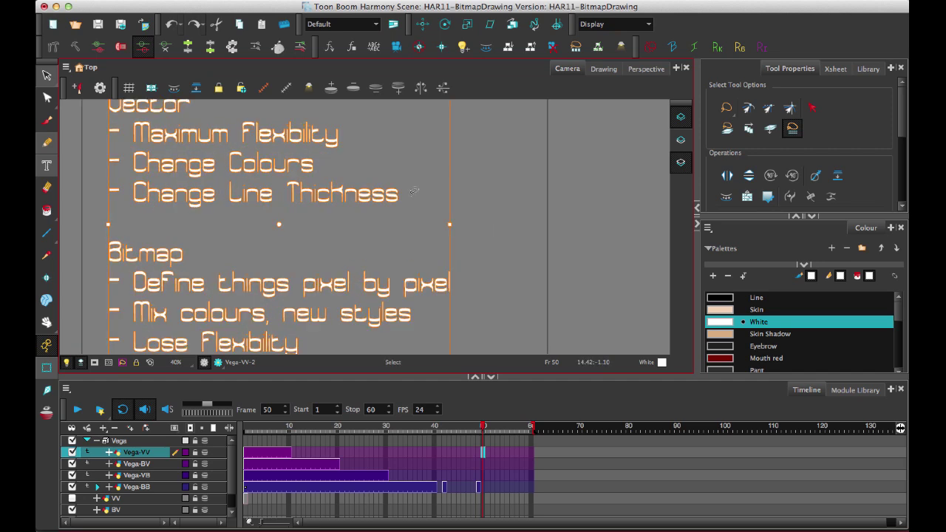
key("space")
left_click_drag(357, 190, 350, 201)
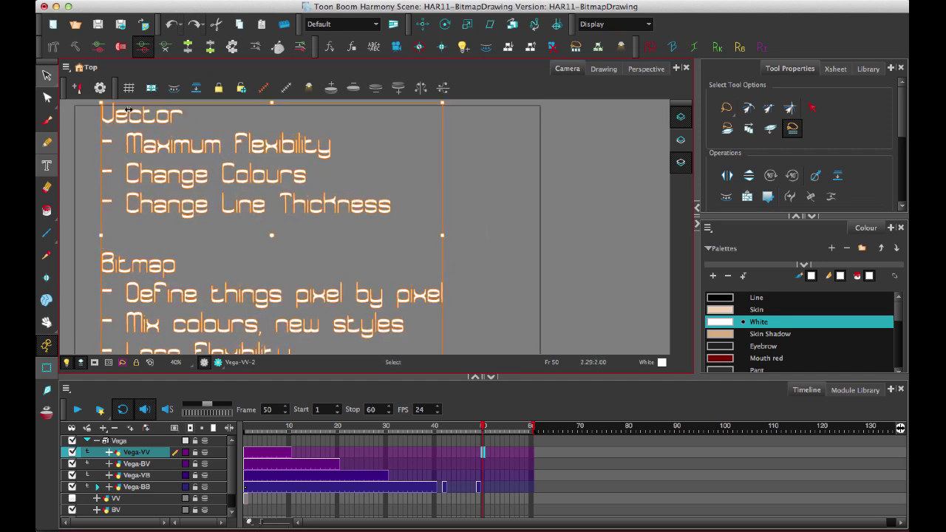
left_click_drag(101, 103, 149, 140)
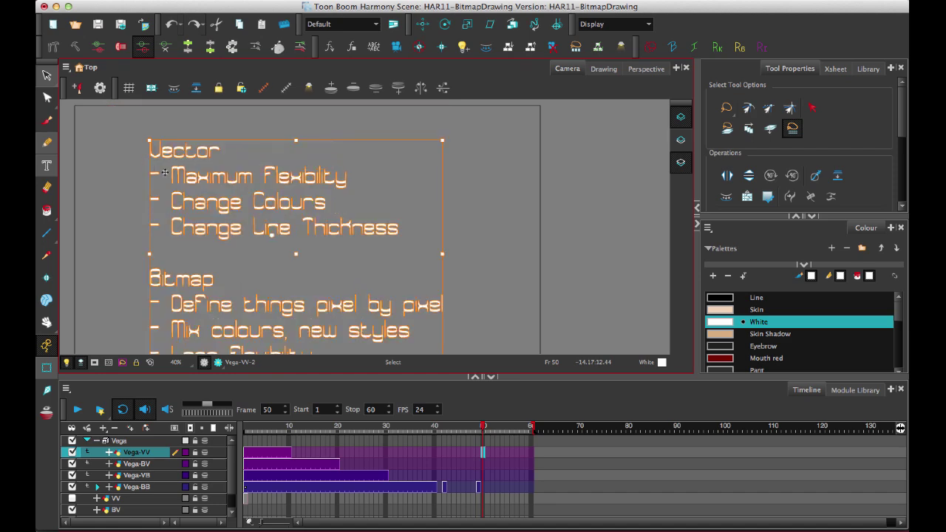
left_click(342, 180)
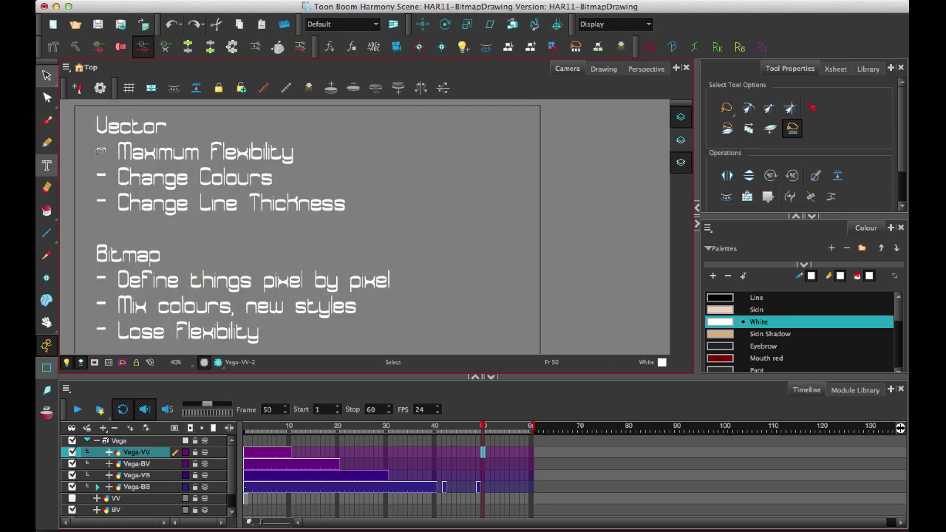
- Write a separate text "Light File size" to the right of the Vector list
left_click(46, 165)
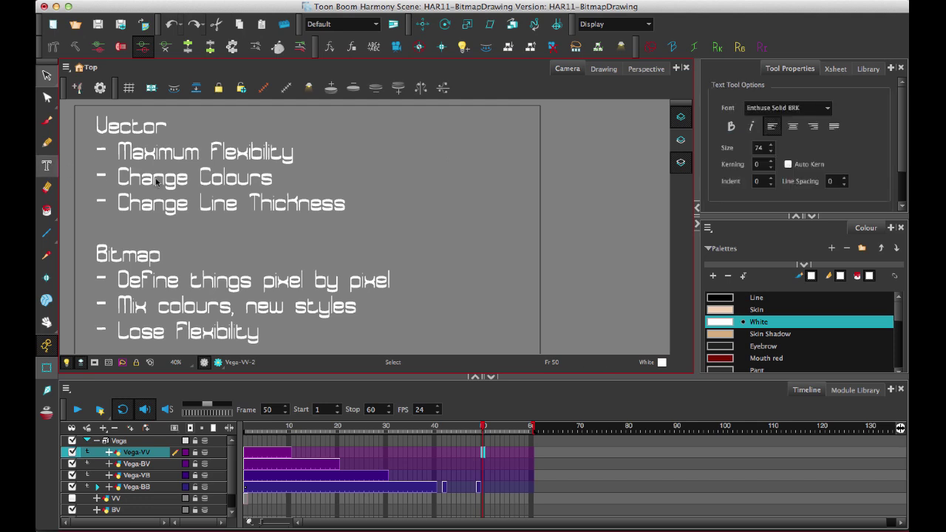
left_click(423, 170)
type("Ligh")
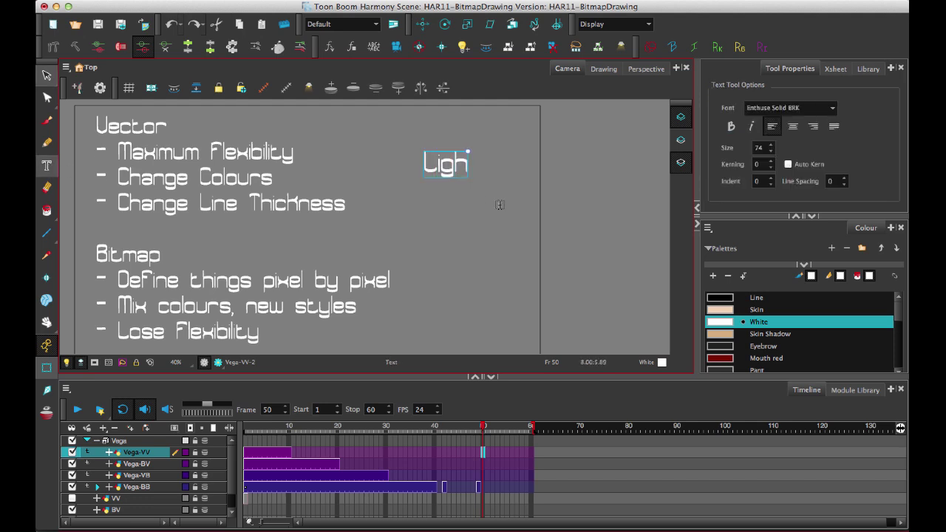
type("t File size")
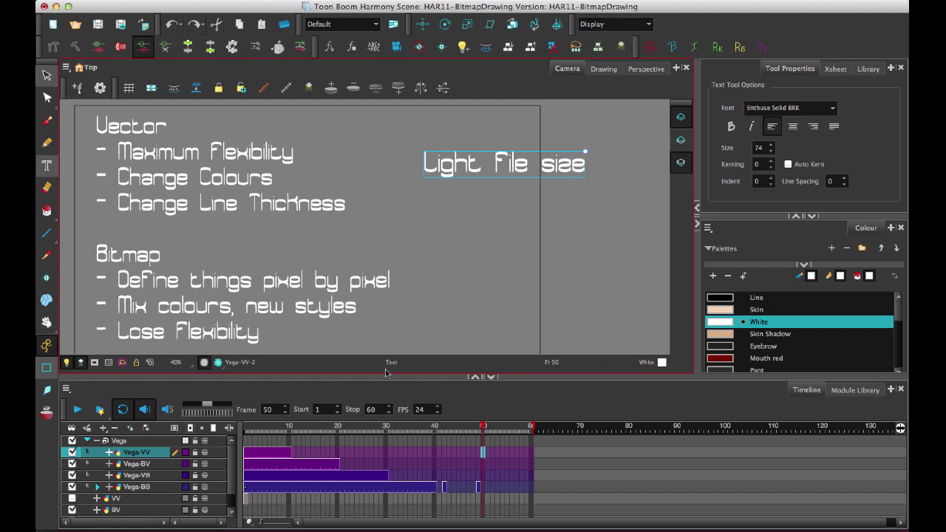
- Write a separate text "Heavier File size" to the right of the Bitmap list and leave text entry
left_click(434, 284)
left_click(429, 287)
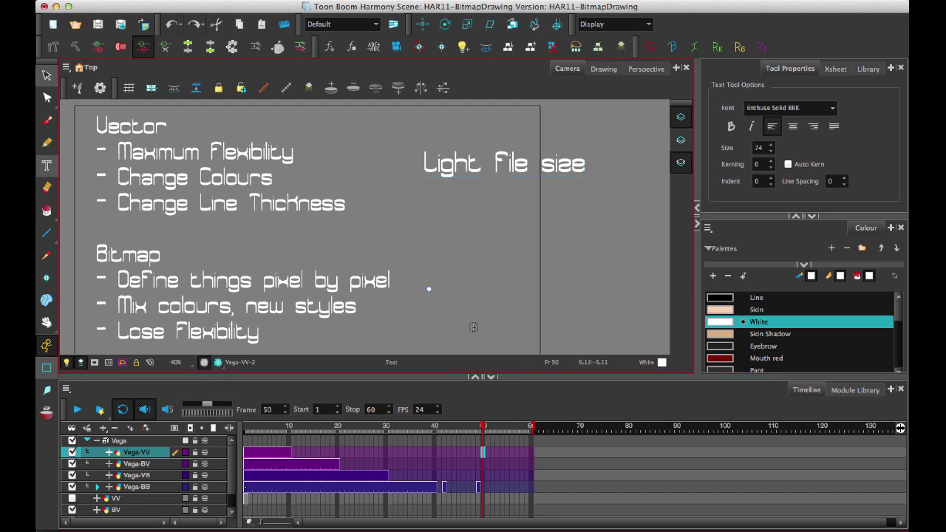
type("Heavier ")
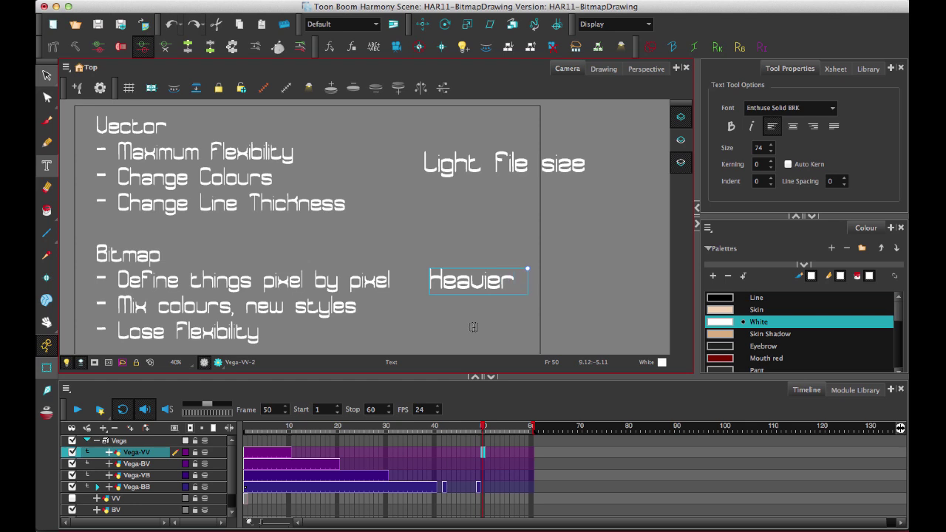
type("File size")
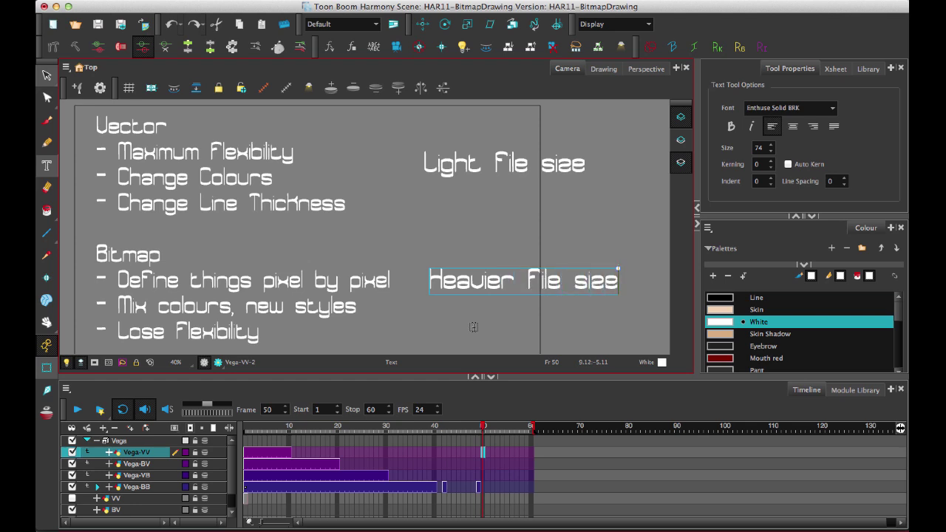
left_click(46, 75)
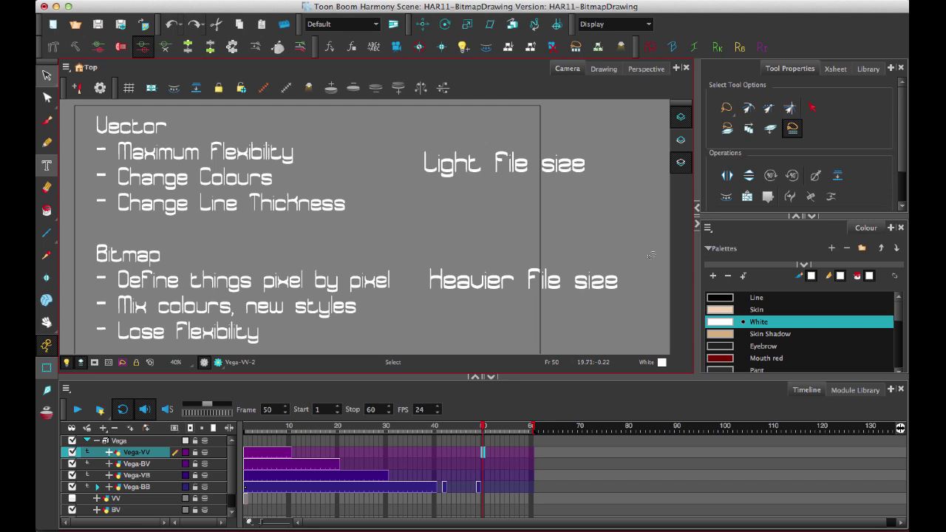